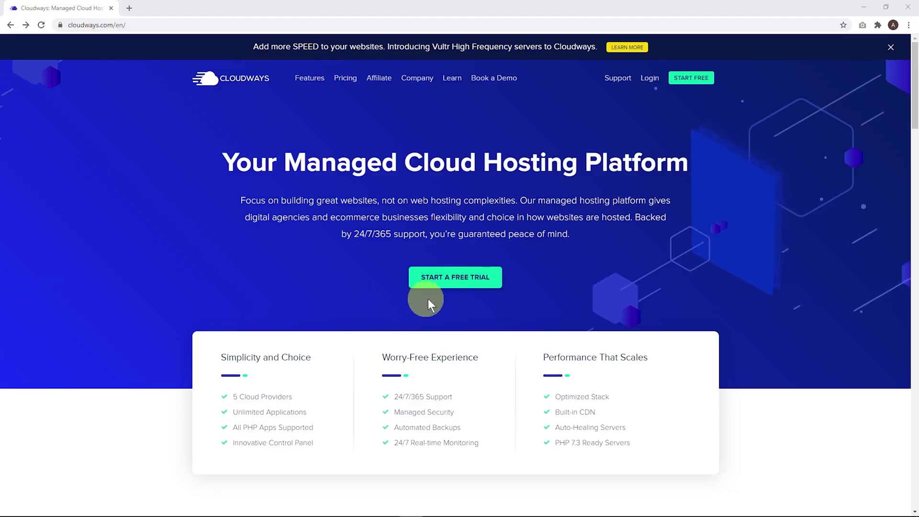
Sign up for a free trial with promo code IDEASPOT, accept the terms, and activate the account.
left_click(453, 284)
left_click(453, 284)
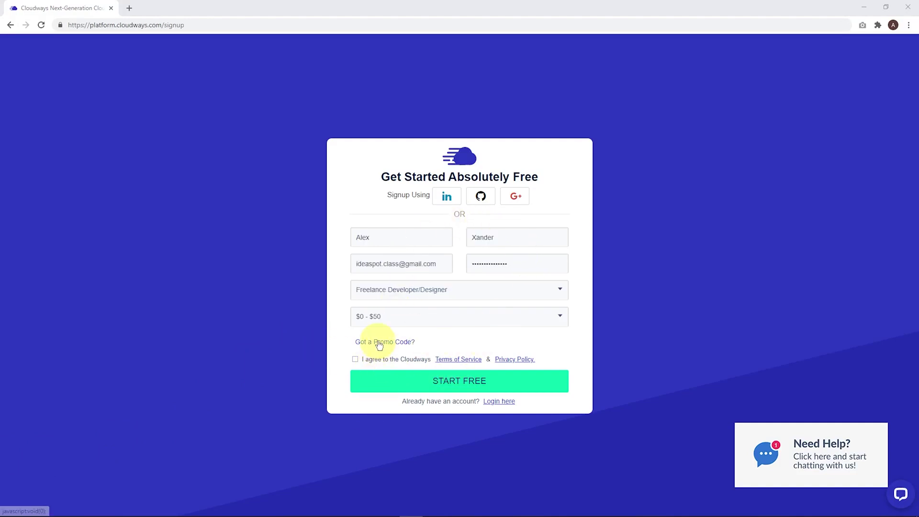
left_click(381, 341)
left_click(436, 341)
type("IDEASPOT")
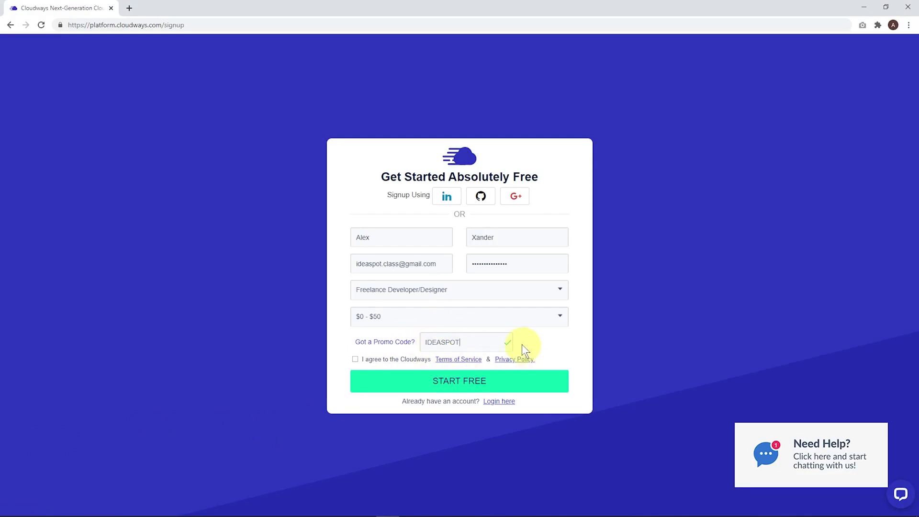
left_click(355, 359)
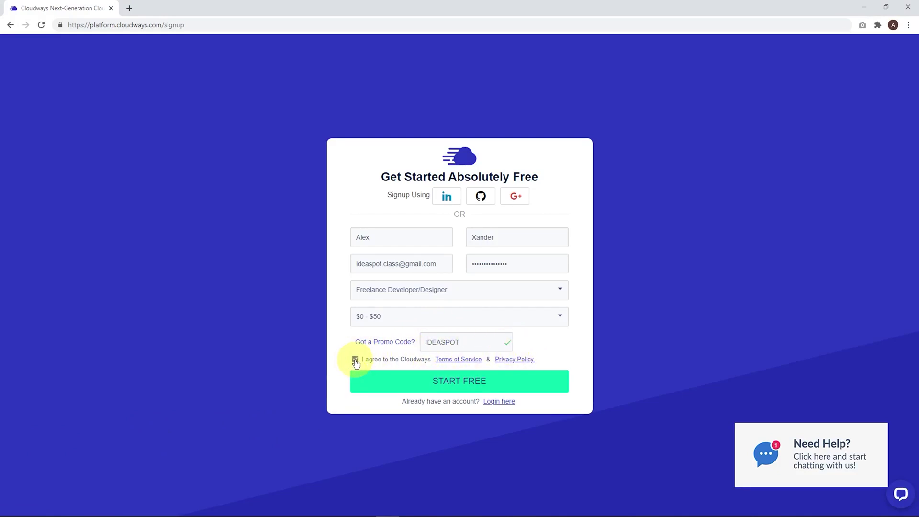
left_click(466, 385)
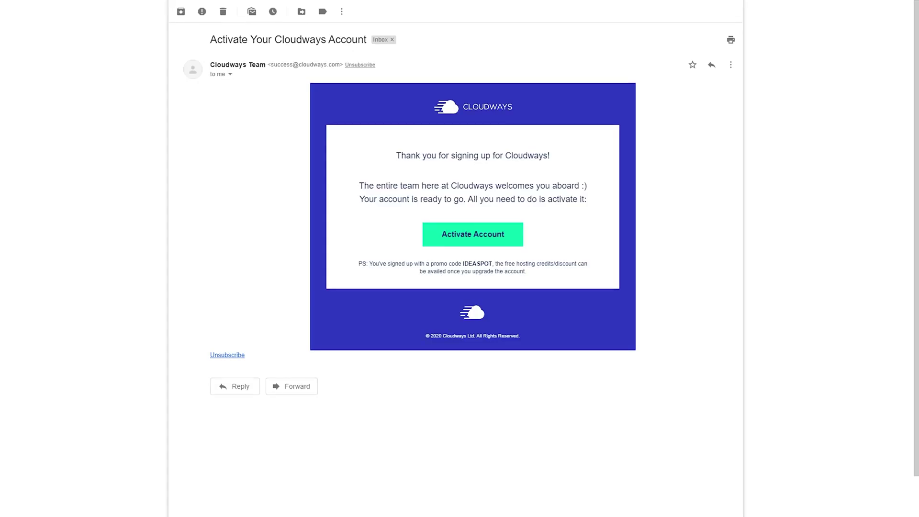
left_click(468, 239)
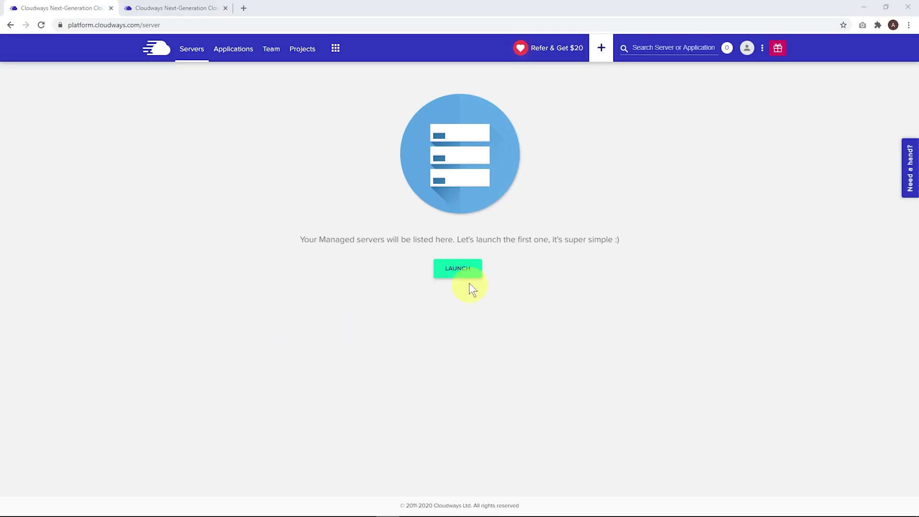
Start a server deployment set to WordPress 5.4.2, 1GB size, located in New York.
left_click(459, 270)
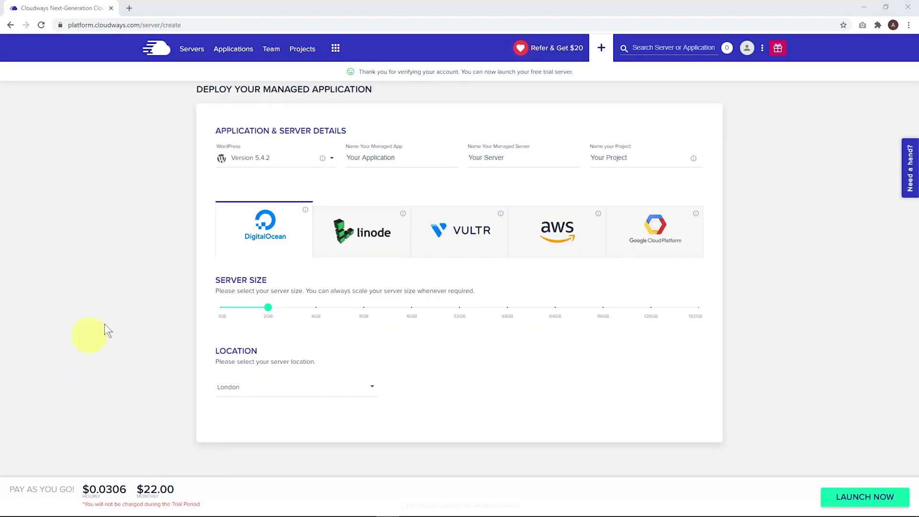
left_click(237, 160)
left_click(254, 168)
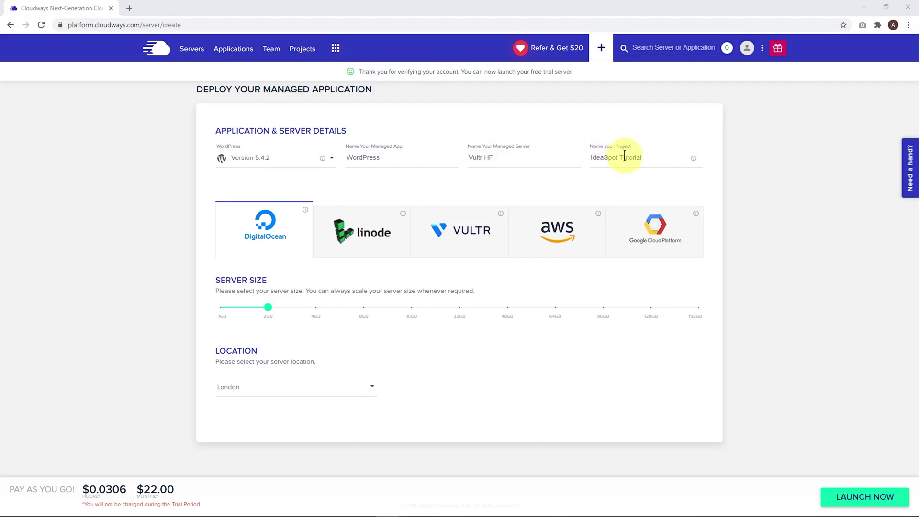
mouse_move(269, 310)
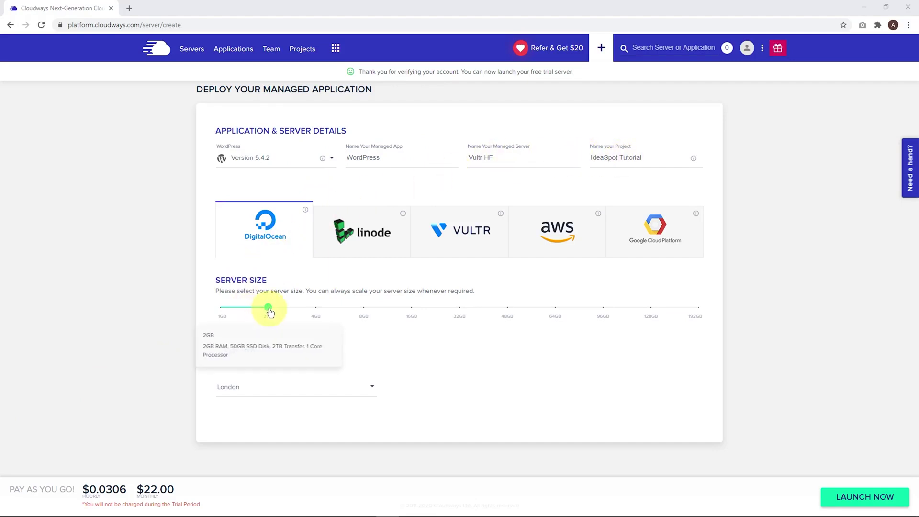
left_click_drag(269, 310, 221, 311)
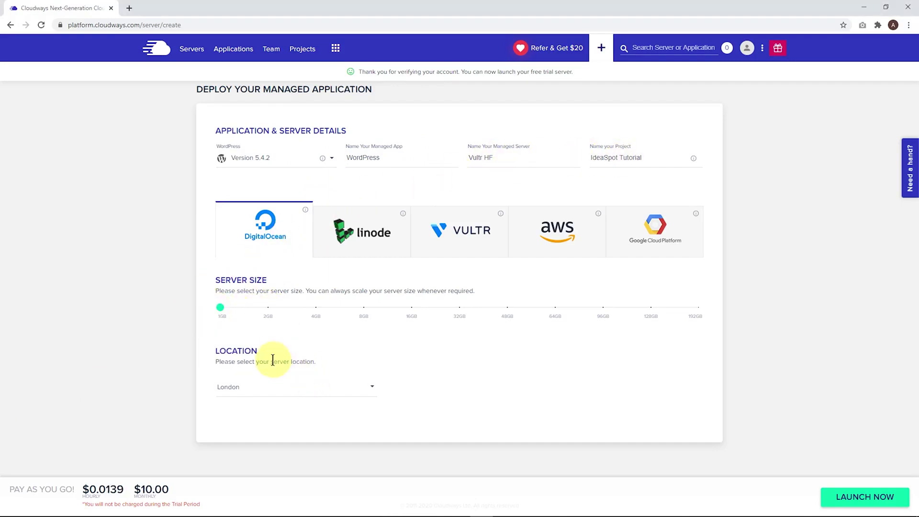
left_click(304, 388)
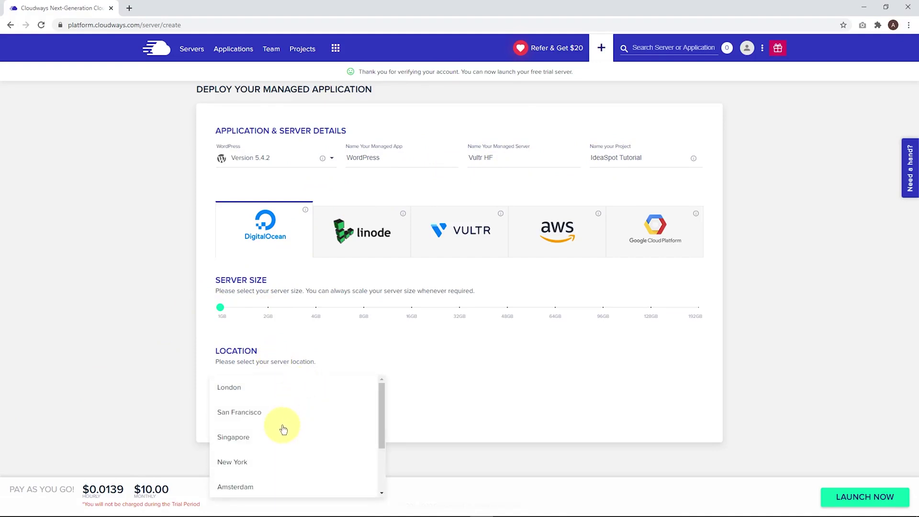
left_click(250, 463)
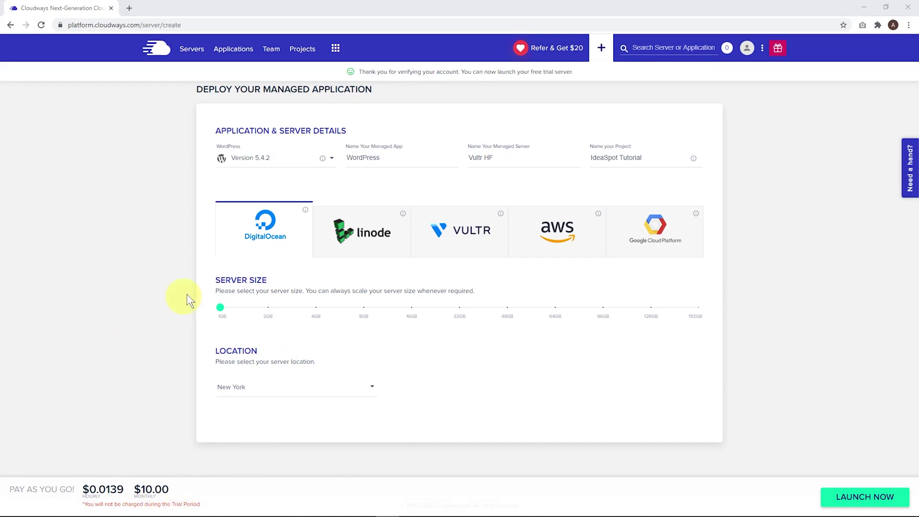
Switch to Vultr High Frequency in USA - New York (NJ) and launch the server.
left_click(441, 232)
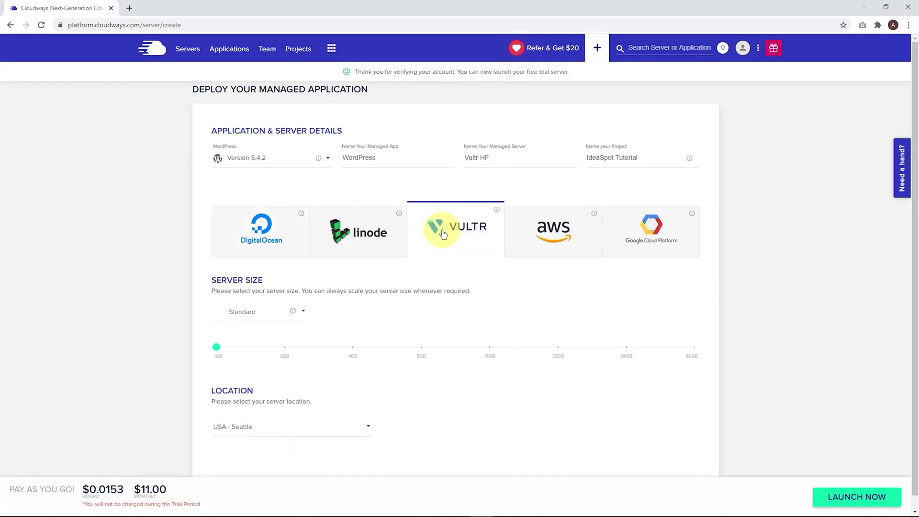
left_click(254, 318)
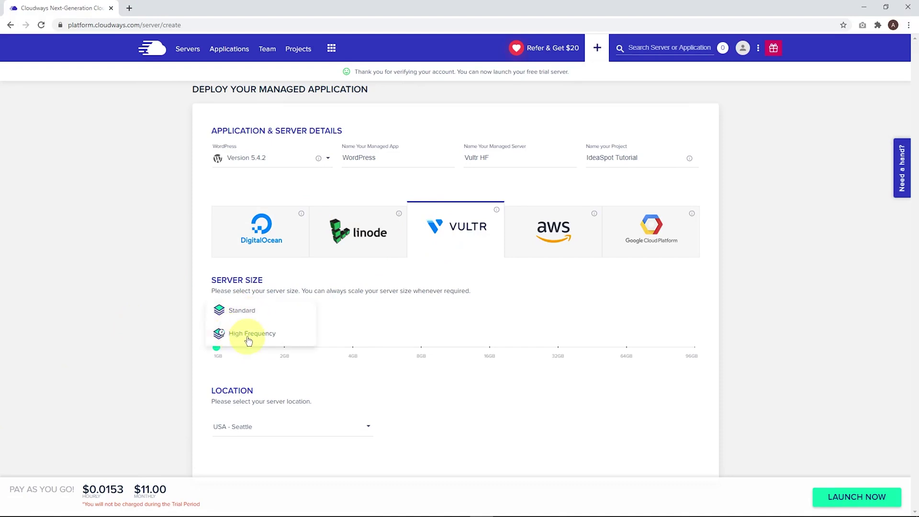
left_click(243, 333)
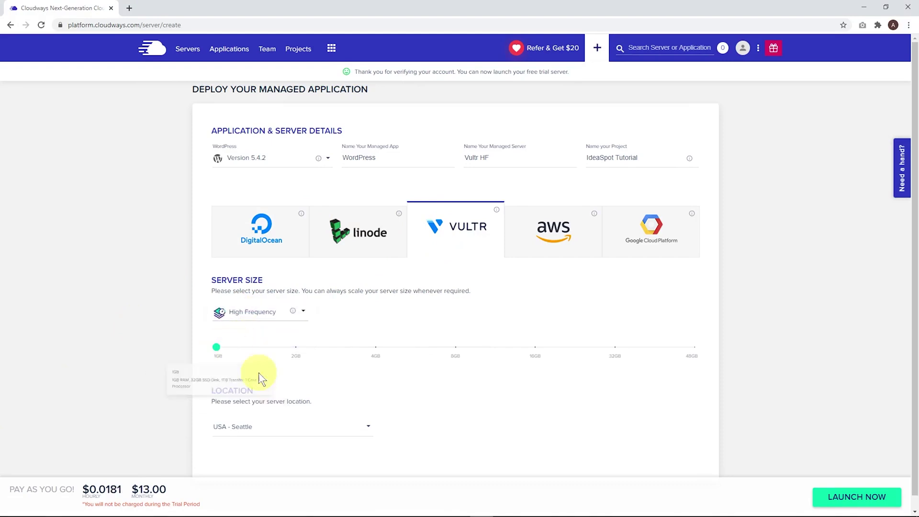
left_click(274, 429)
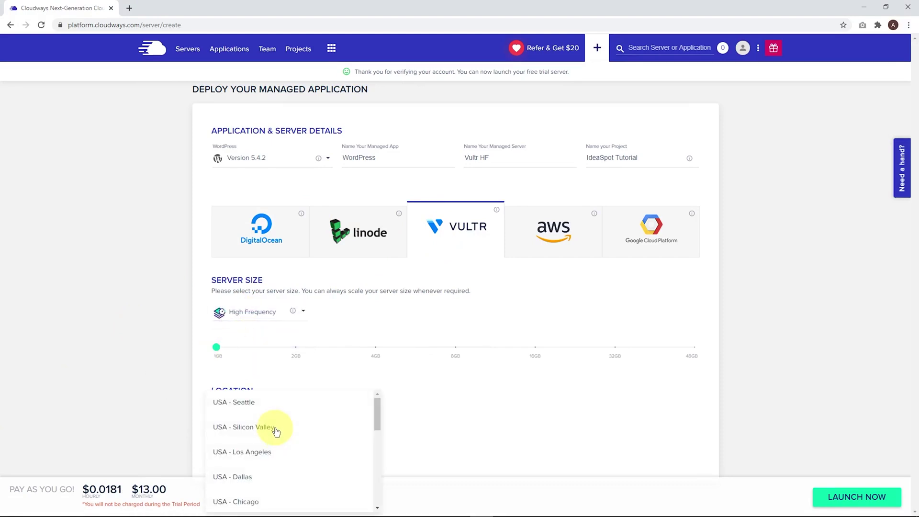
scroll(276, 431, "down", 5)
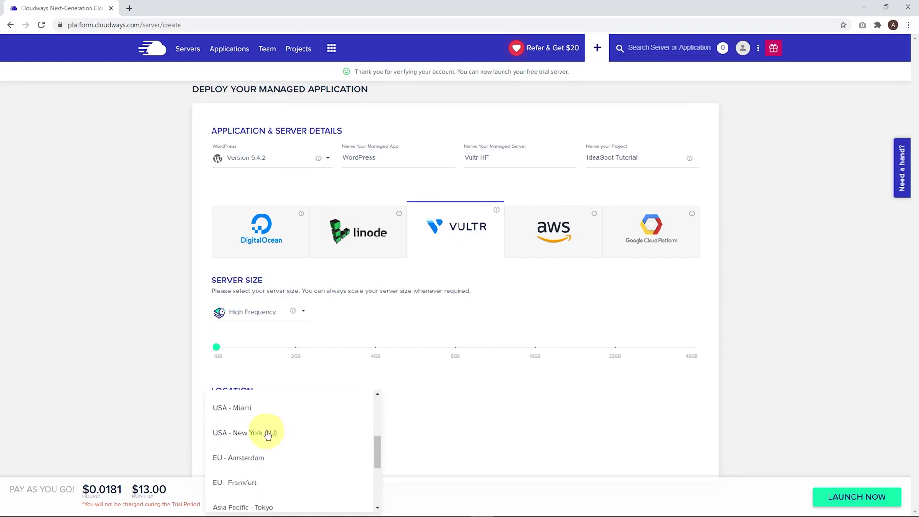
left_click(267, 434)
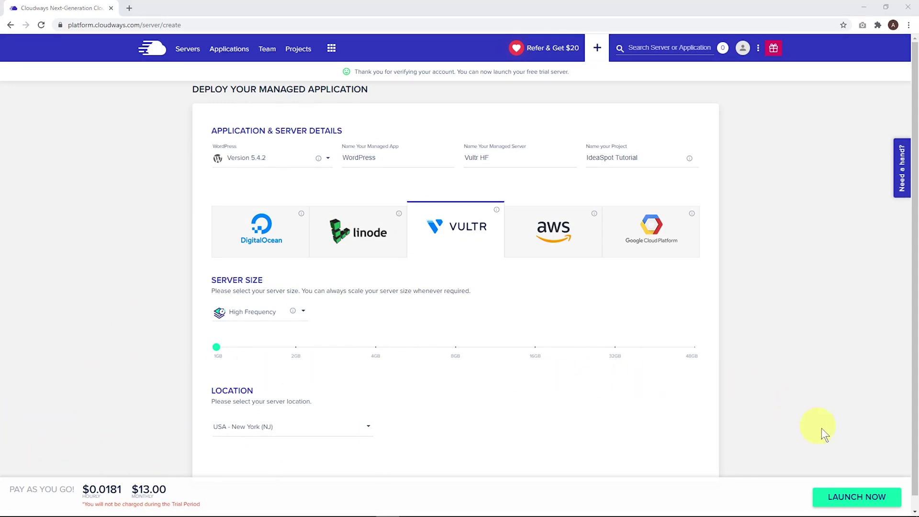
left_click(847, 499)
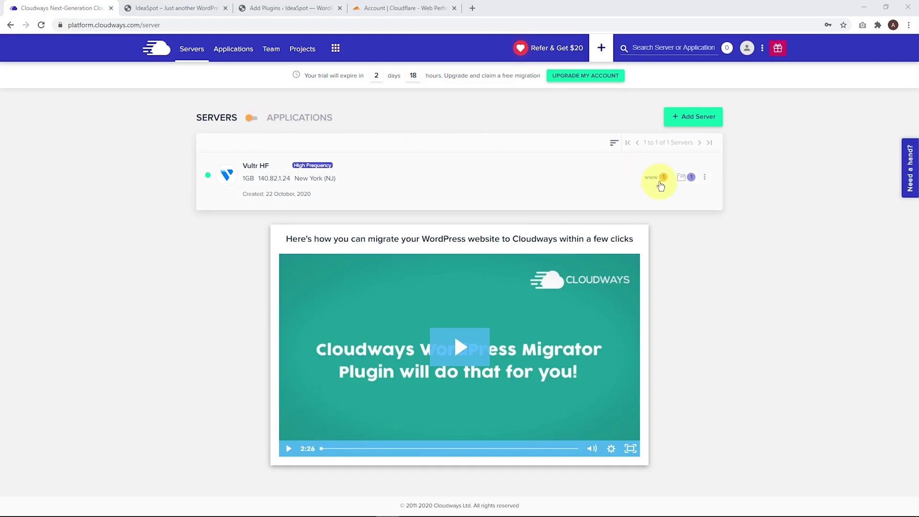
Open the WordPress app's access details on the Vultr HF server and view the live site.
left_click(655, 178)
left_click(557, 228)
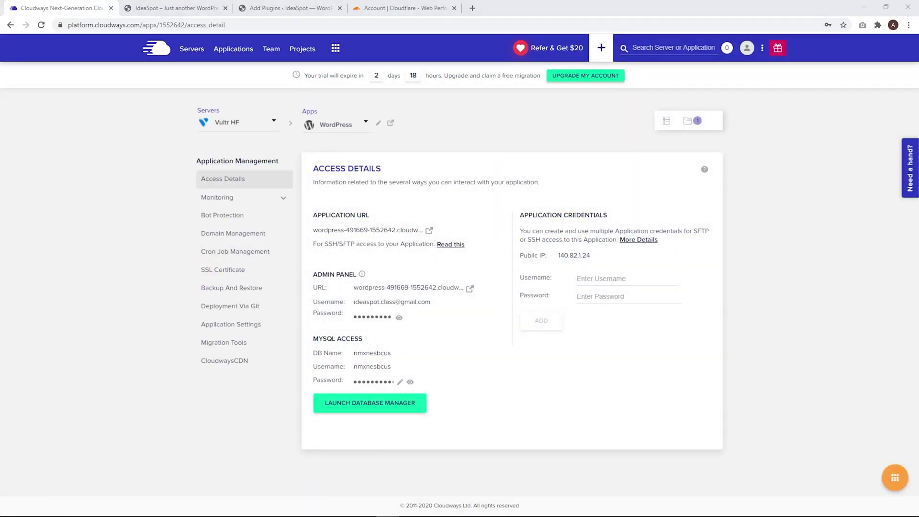
left_click(427, 232)
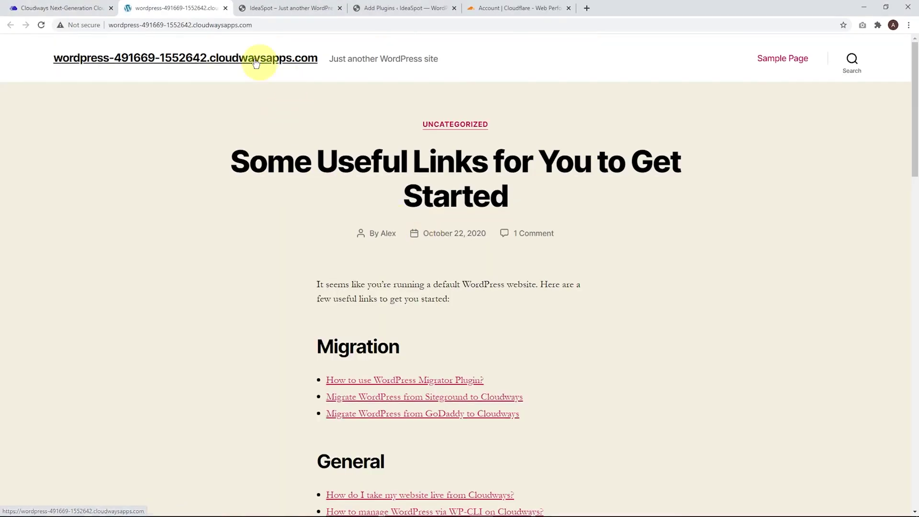
Open the WordPress admin login page and paste in the Cloudways admin username.
left_click(77, 9)
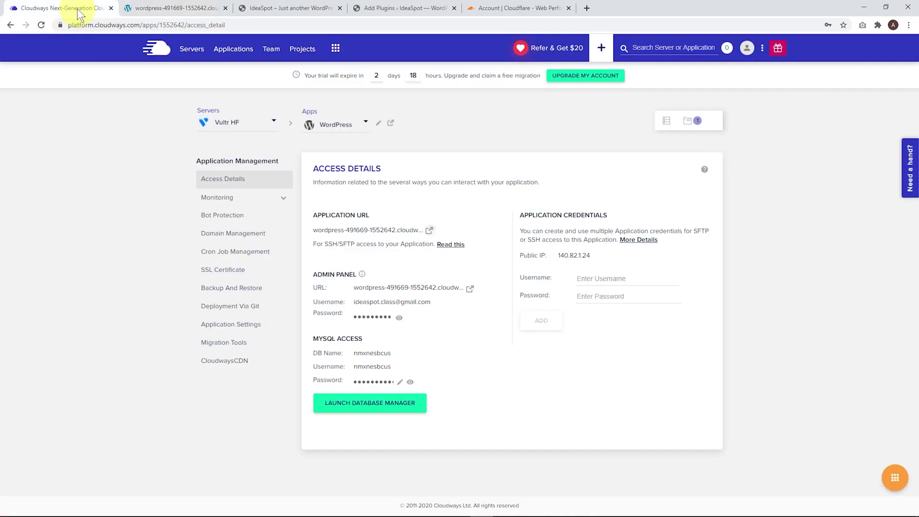
left_click(470, 289)
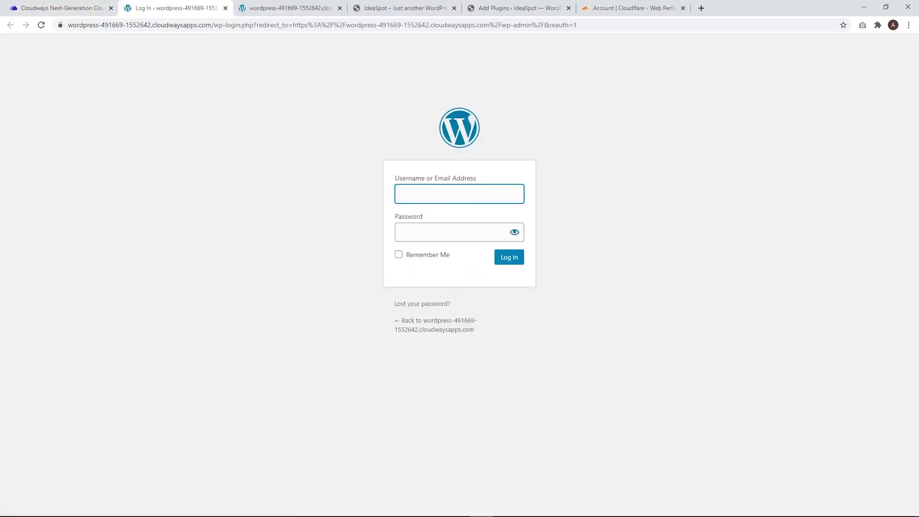
left_click(62, 8)
left_click(390, 301)
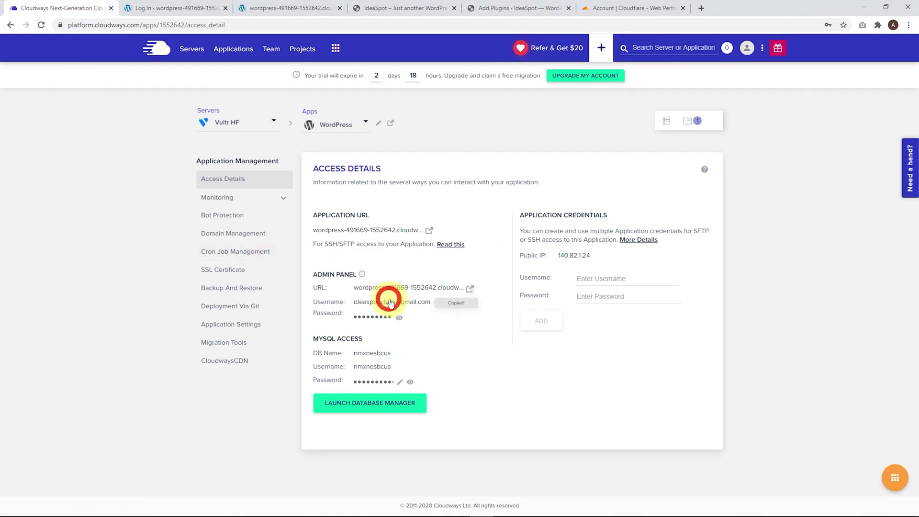
left_click(187, 9)
left_click(405, 195)
key("ctrl+v")
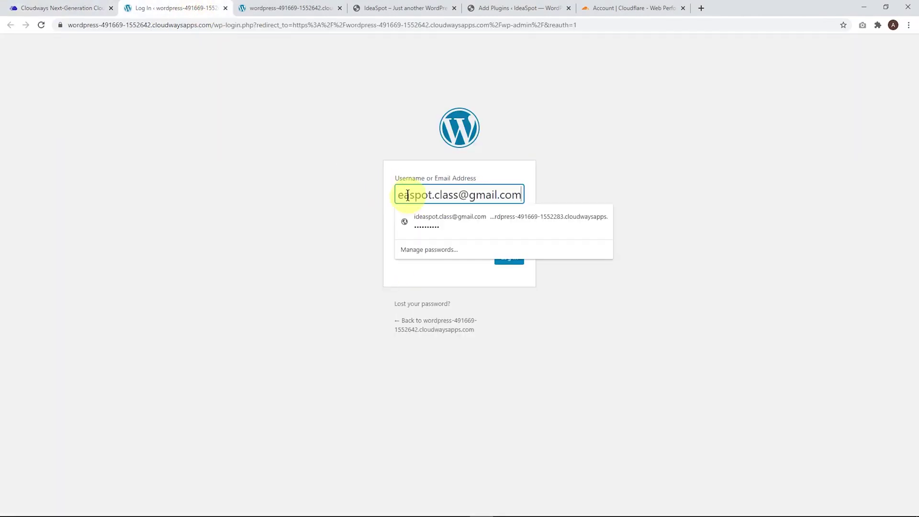
Paste the Cloudways admin password into the login form and sign in to the dashboard.
left_click(62, 8)
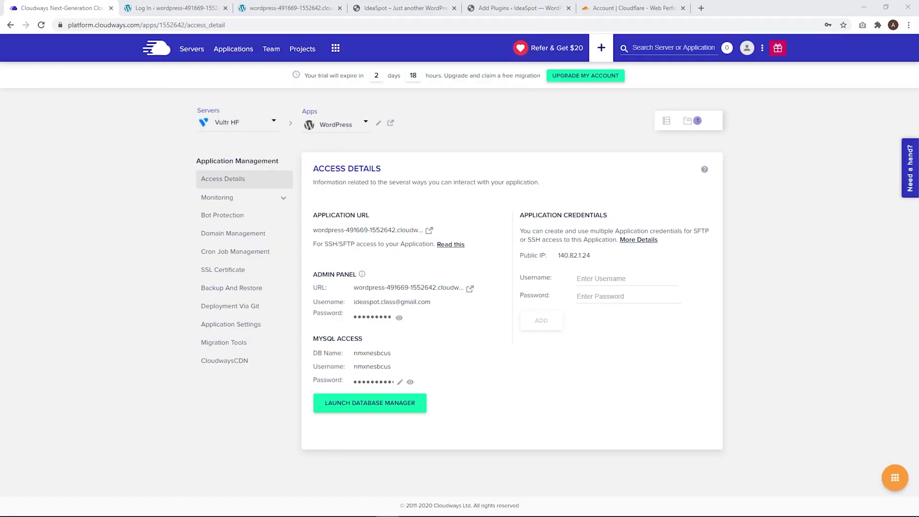
left_click(378, 317)
left_click(187, 9)
left_click(431, 233)
key("ctrl+v")
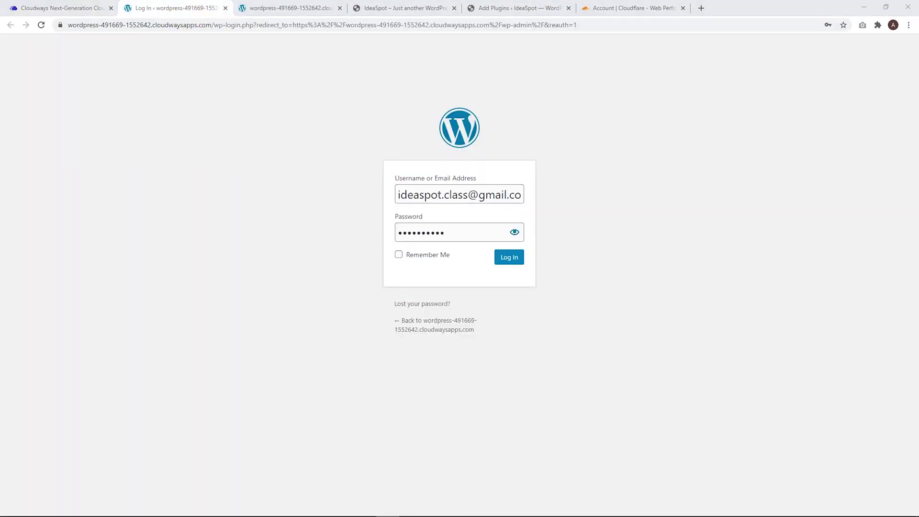
left_click(506, 258)
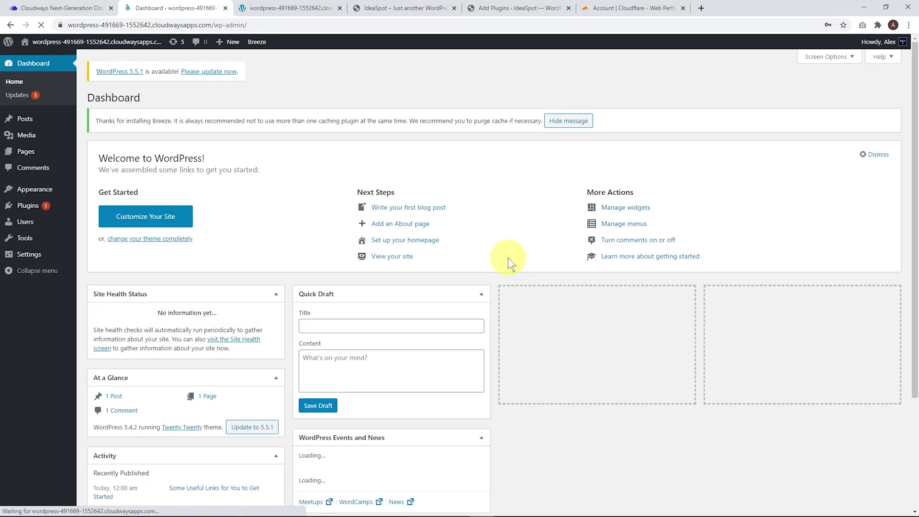
Save the login, dismiss the Breeze notice, and search Add New themes for 'ast' (Astra).
left_click(791, 180)
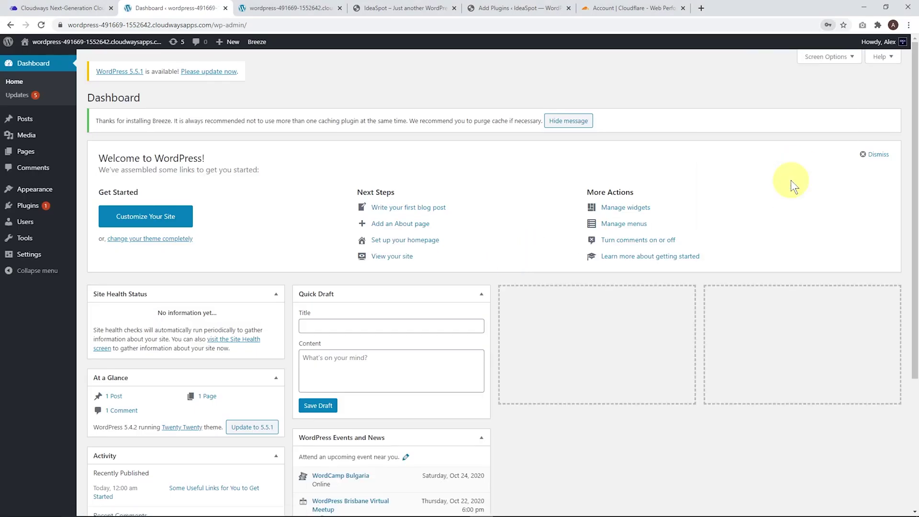
left_click(33, 63)
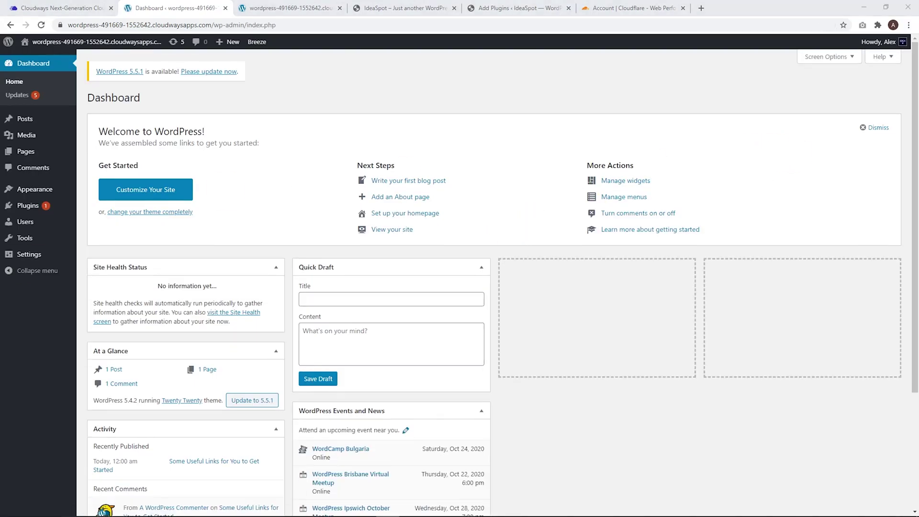
left_click(61, 191)
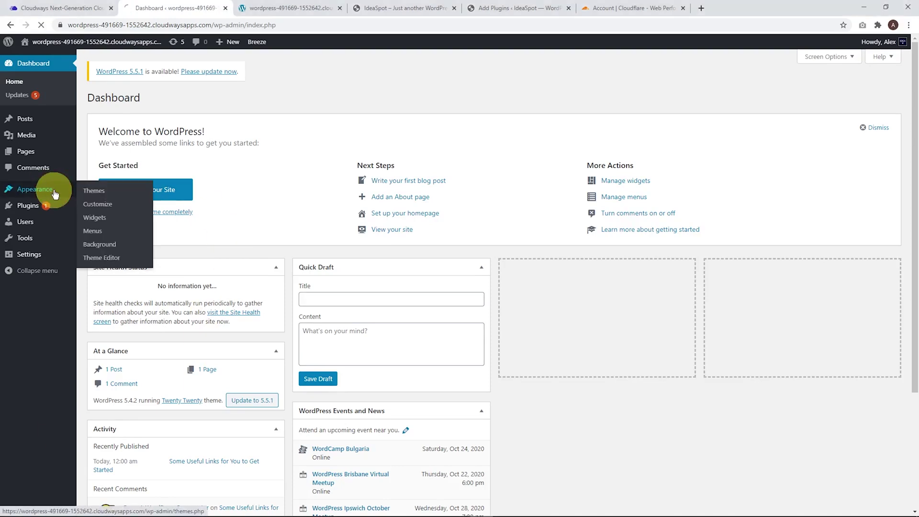
left_click(174, 98)
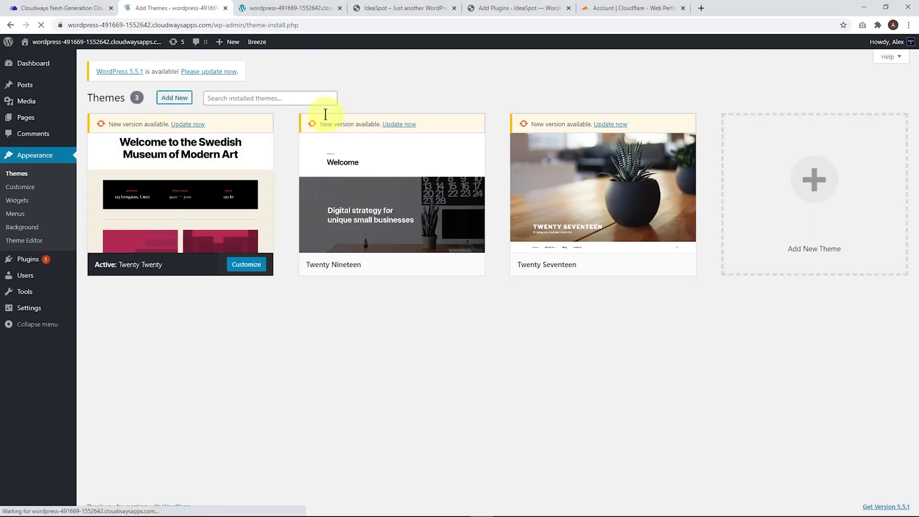
left_click(787, 124)
type("astra")
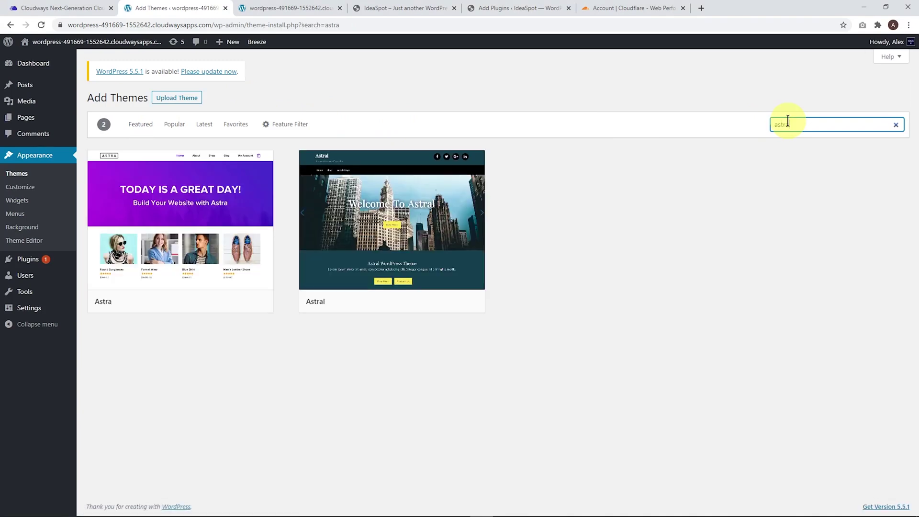
mouse_move(188, 281)
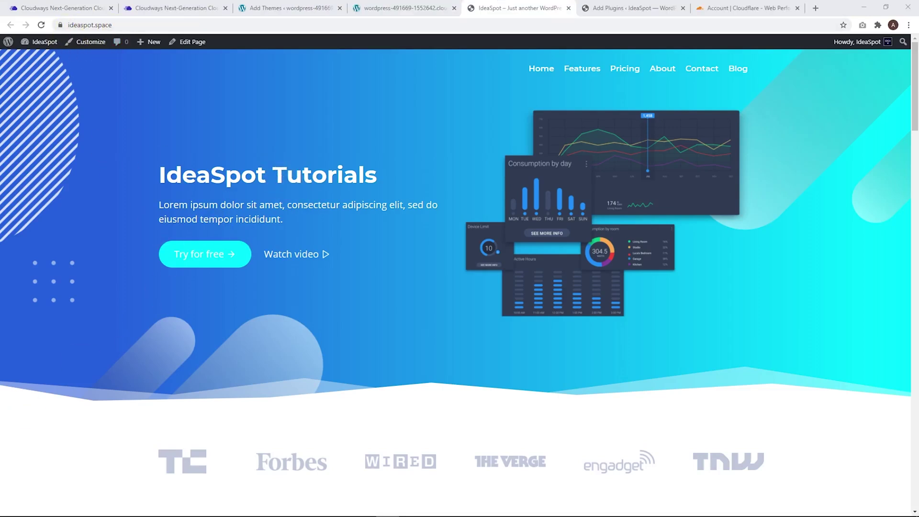
Install and activate Cloudways WordPress Migrator from the cloudways plugin search results.
left_click(619, 6)
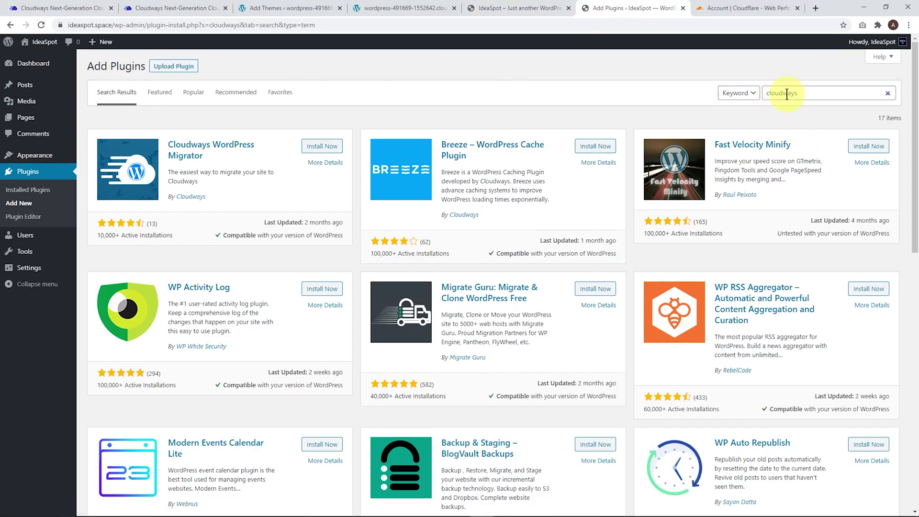
left_click(335, 148)
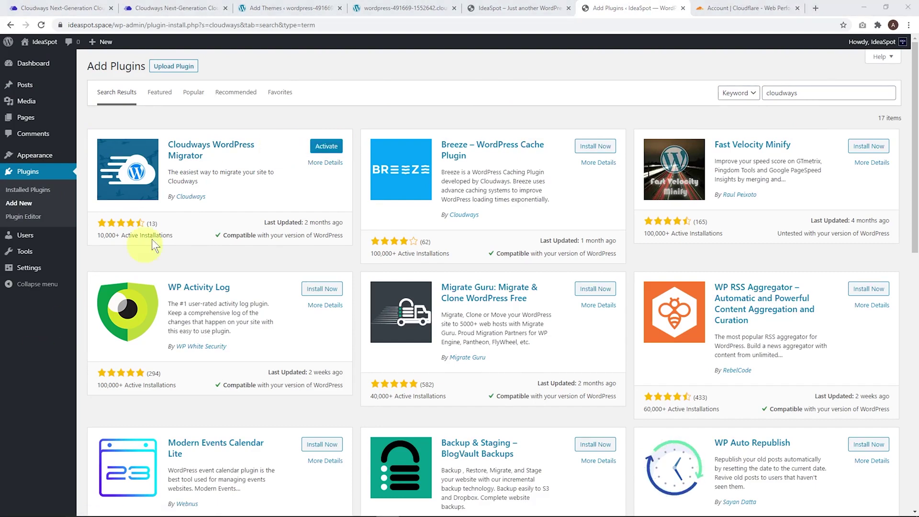
left_click(320, 152)
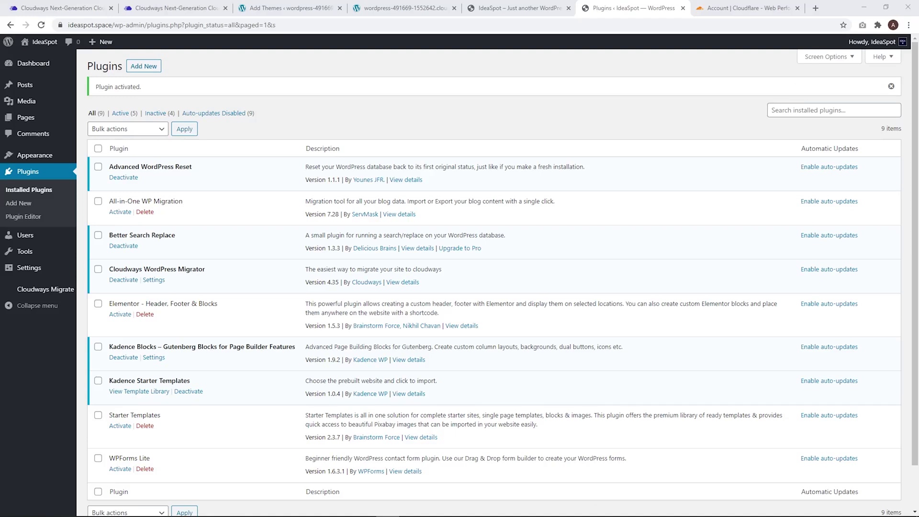
left_click(56, 291)
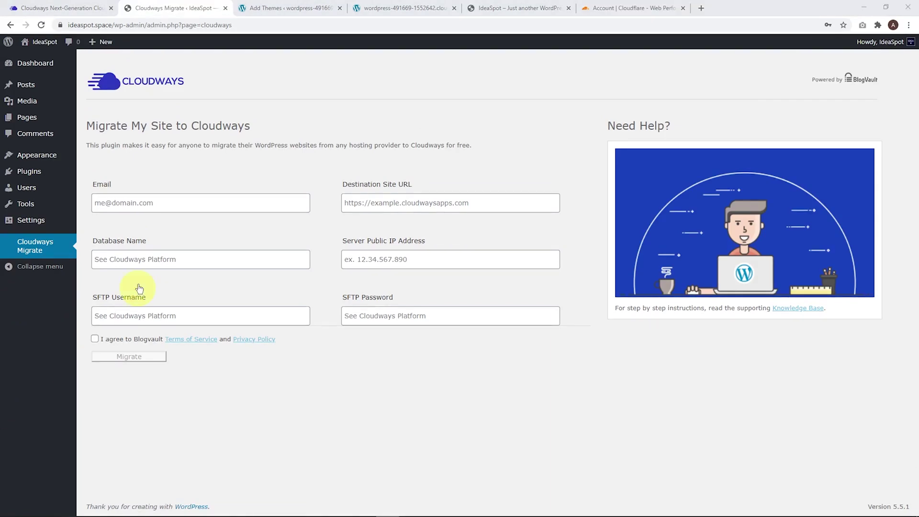
Fill in the account e-mail and paste the Cloudways site URL as the destination.
left_click(113, 205)
key("Down")
key("Return")
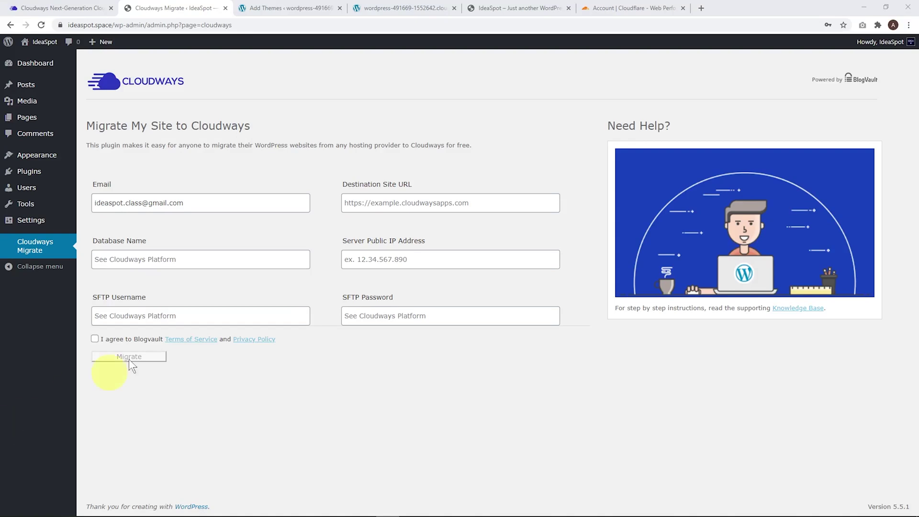
left_click(271, 7)
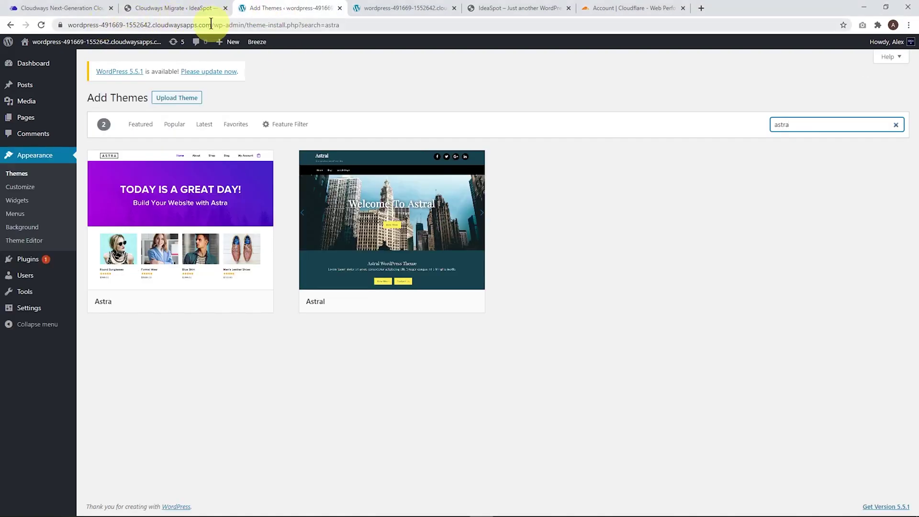
left_click_drag(217, 23, 51, 29)
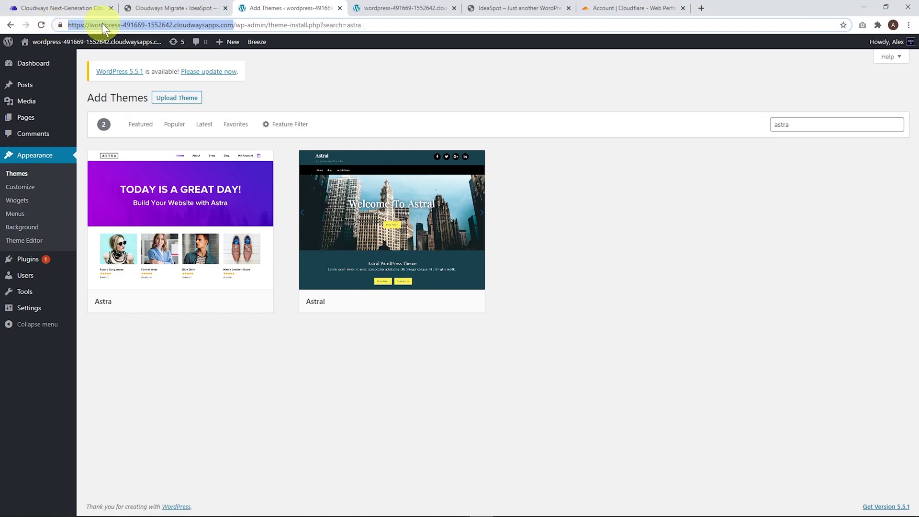
left_click(174, 8)
left_click(376, 205)
key("ctrl+v")
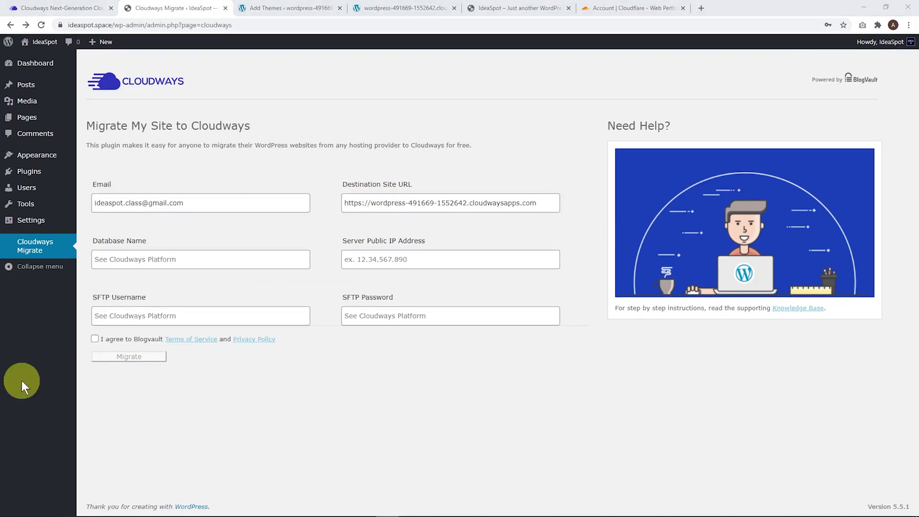
Copy the MySQL database name and server public IP from Cloudways into the form.
left_click(88, 14)
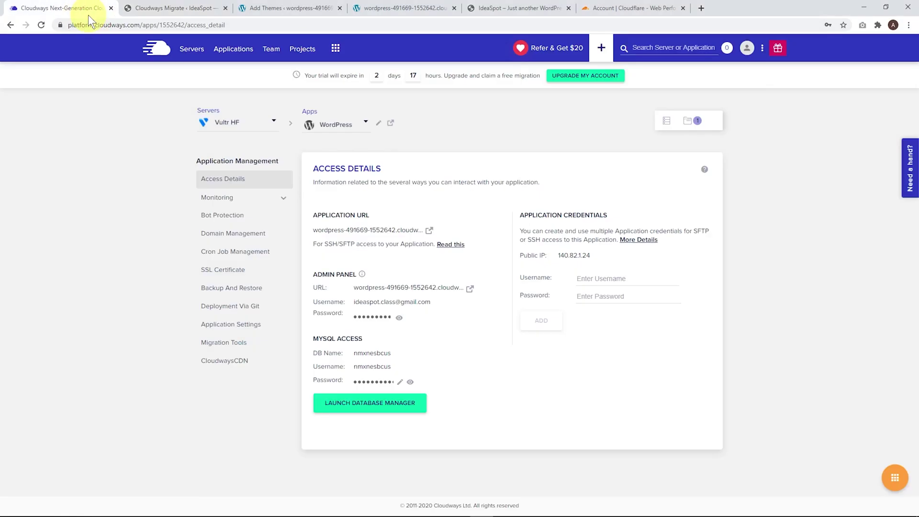
left_click(364, 353)
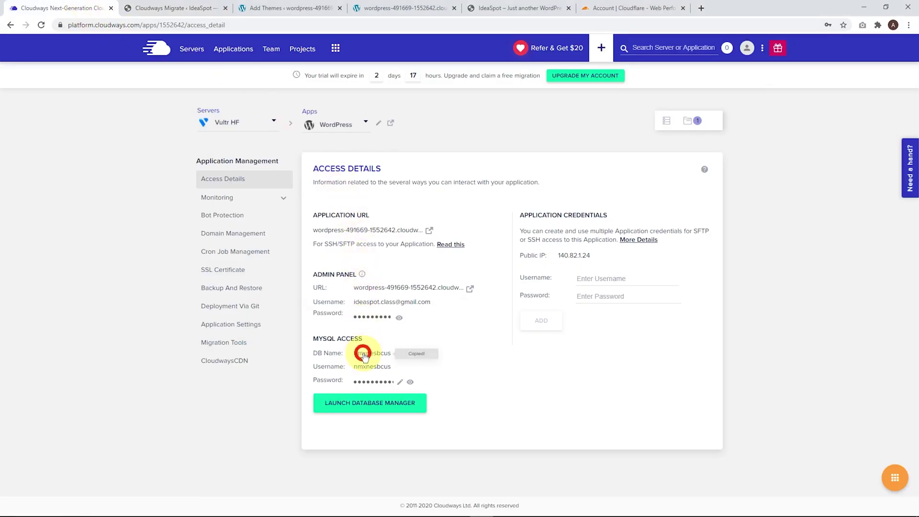
left_click(194, 8)
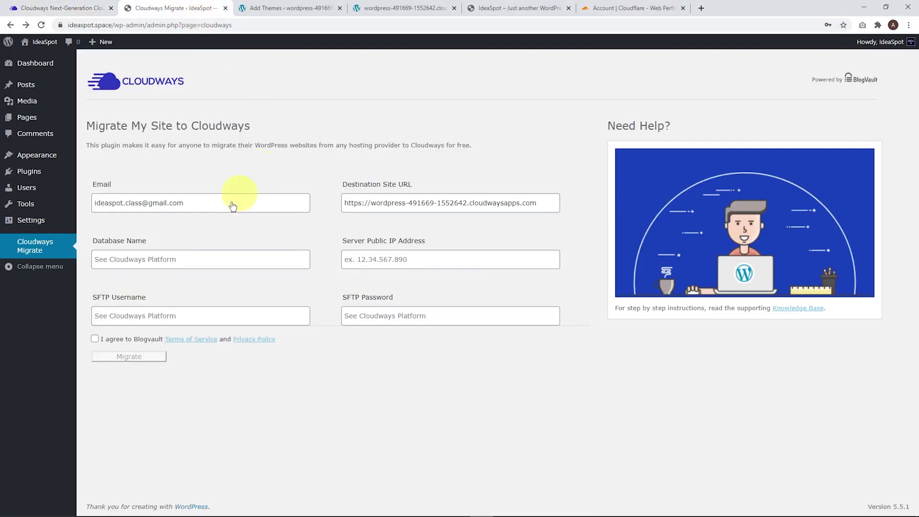
left_click(142, 254)
key("ctrl+v")
left_click(70, 8)
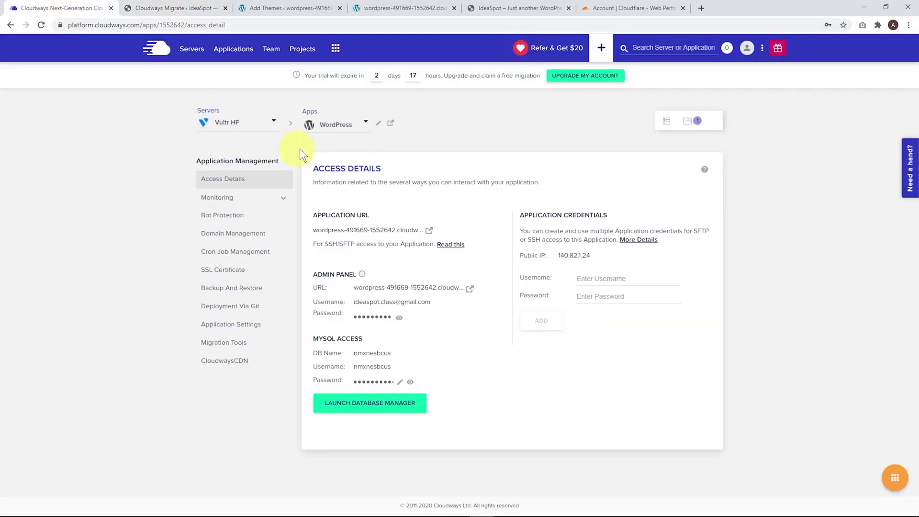
left_click(570, 255)
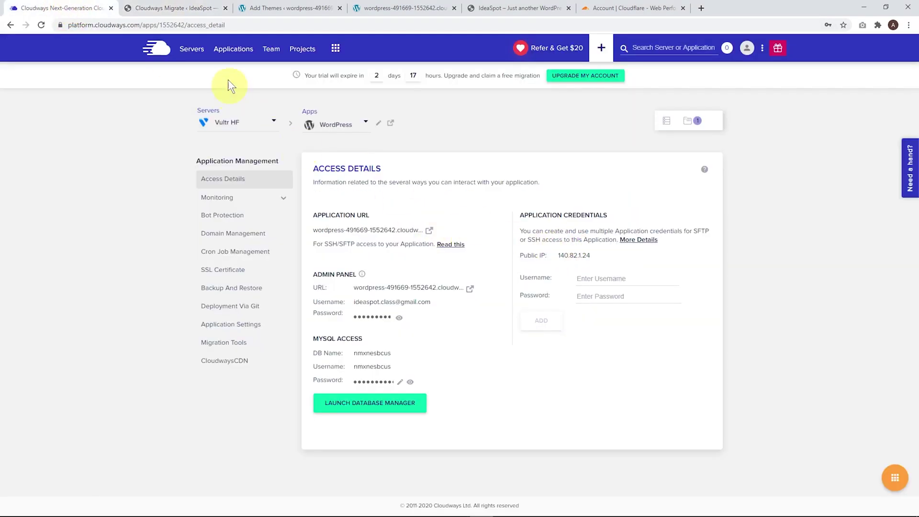
left_click(192, 7)
left_click(375, 259)
key("ctrl+v")
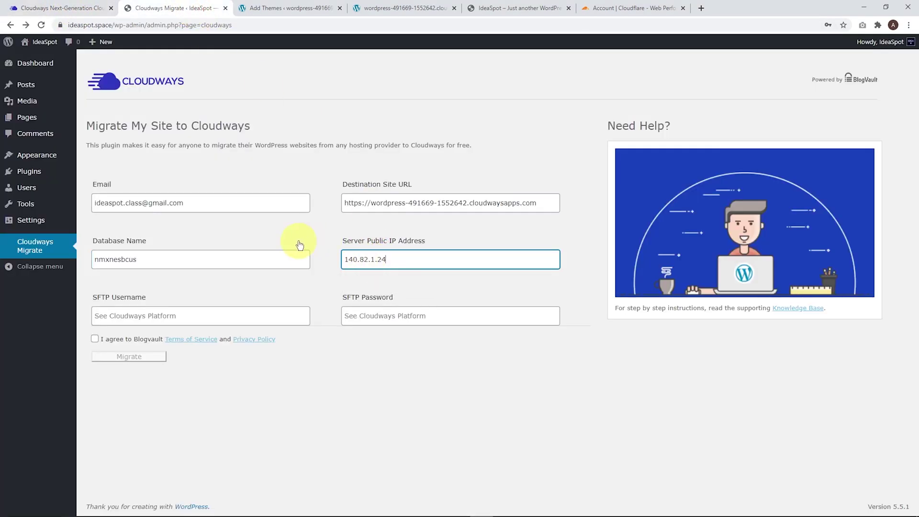
Open the server's master credentials in a new tab and paste the SFTP username.
key("alt+Tab")
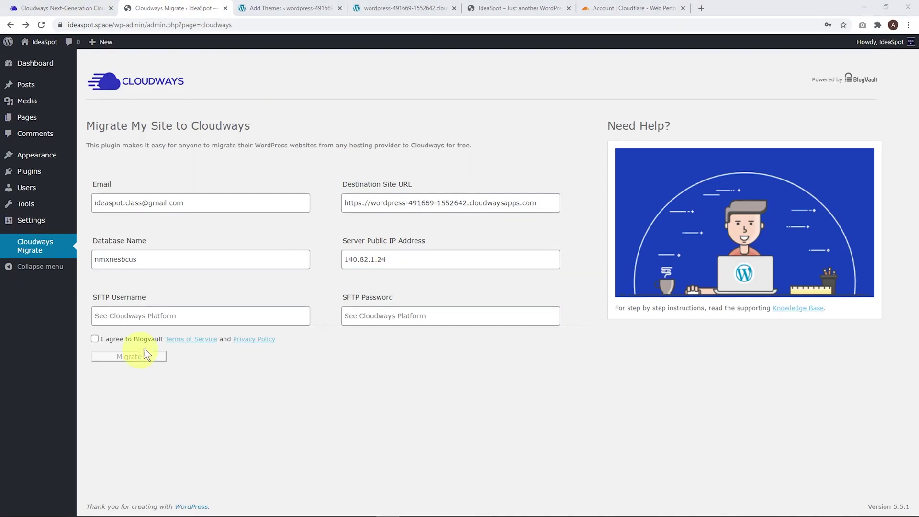
left_click(58, 8)
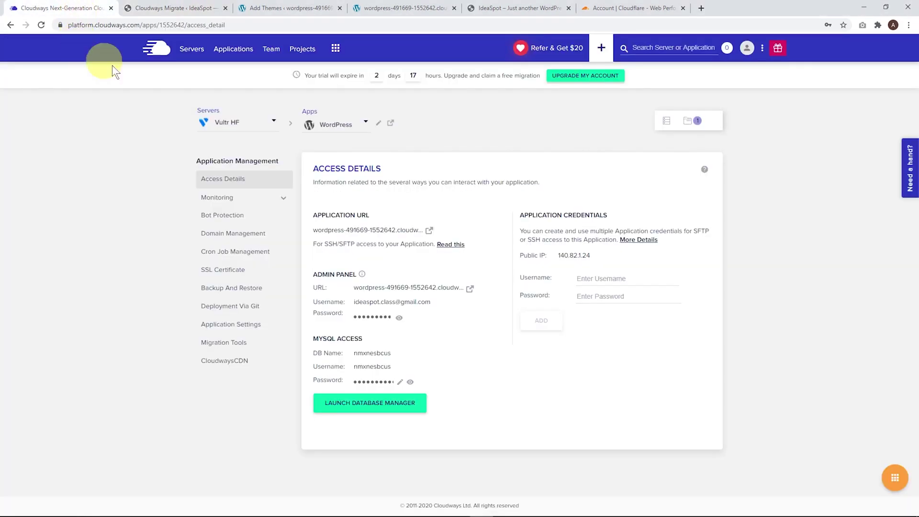
right_click(667, 129)
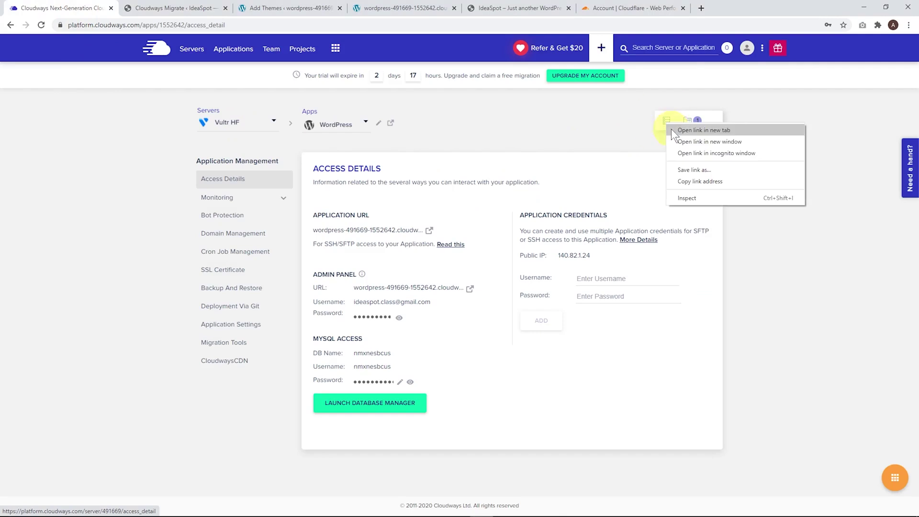
left_click(675, 130)
left_click(177, 7)
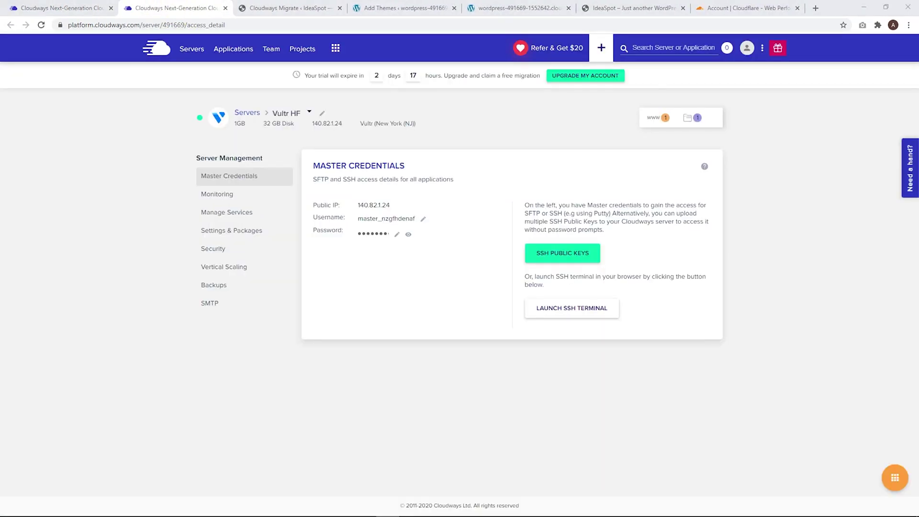
left_click(374, 220)
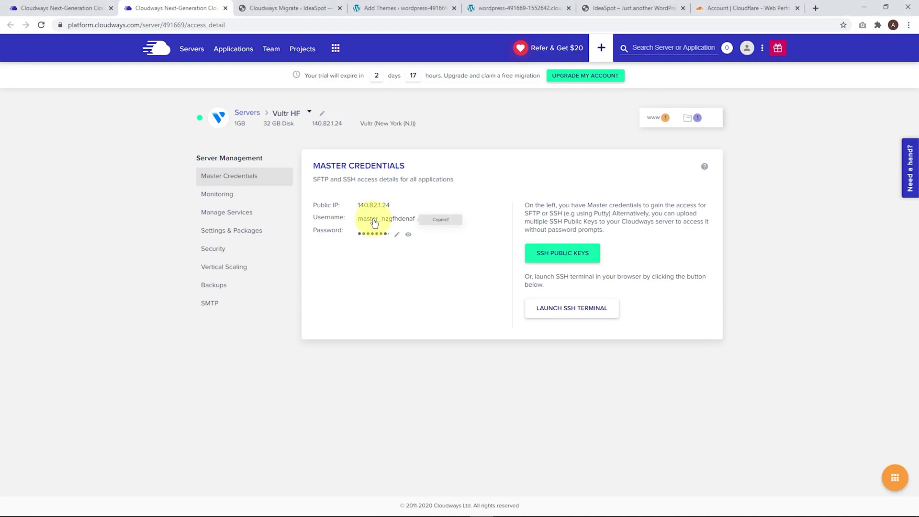
left_click(274, 12)
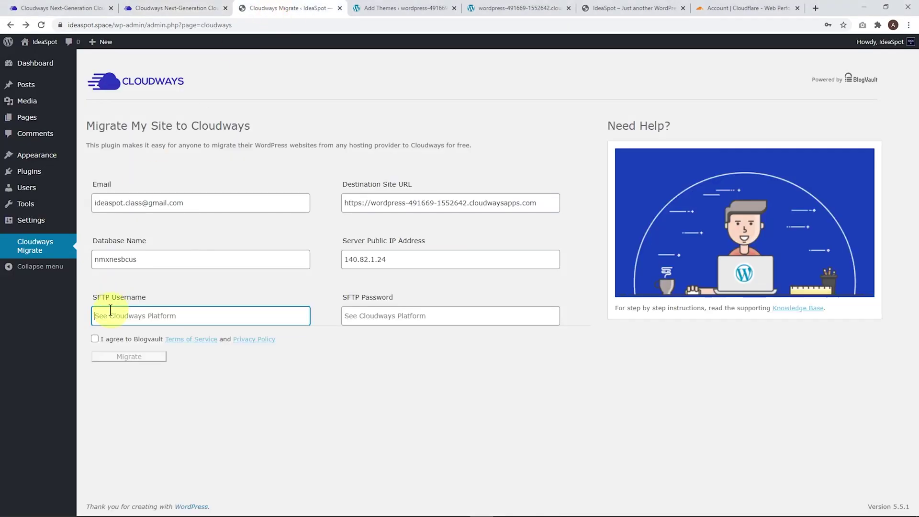
key("ctrl+v")
Paste the master SFTP password and agree to the BlogVault terms.
left_click(173, 6)
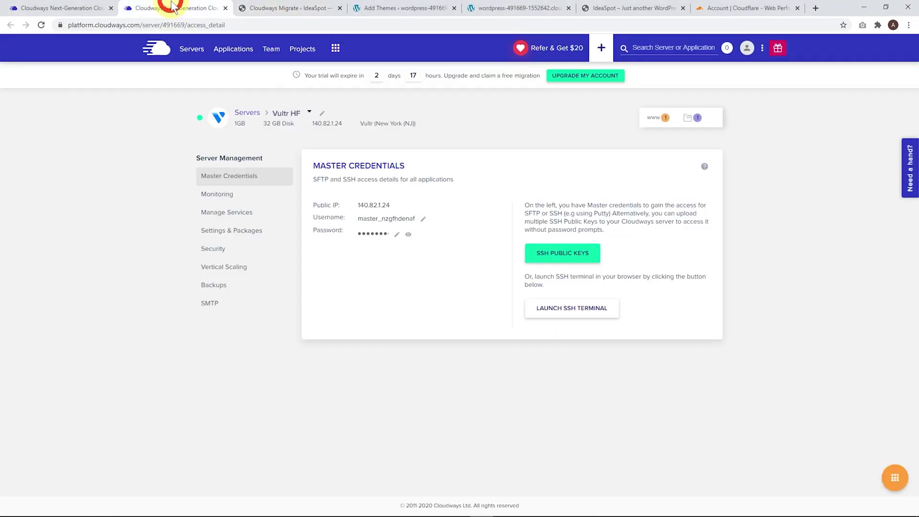
left_click(364, 232)
left_click(287, 8)
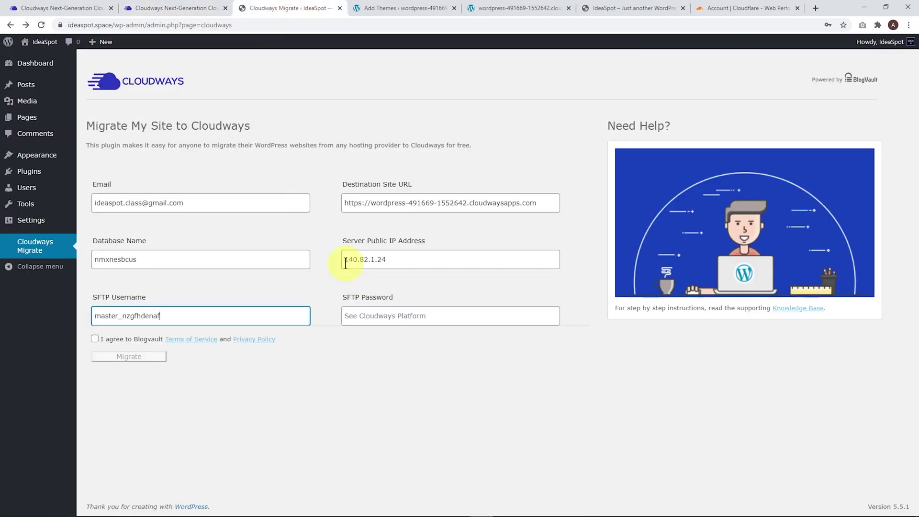
left_click(351, 311)
key("ctrl+v")
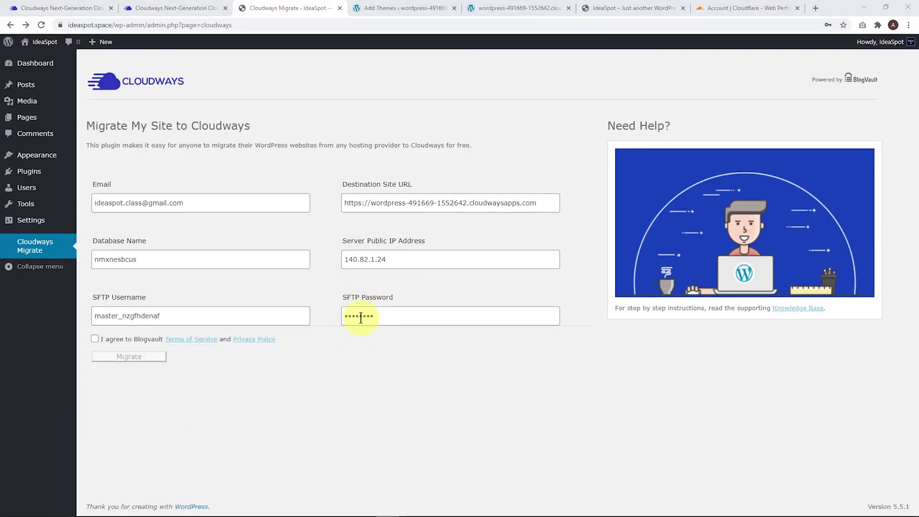
left_click(95, 339)
Run the BlogVault migration, dismiss the save-password prompt, and open the migrated site when done.
left_click(127, 355)
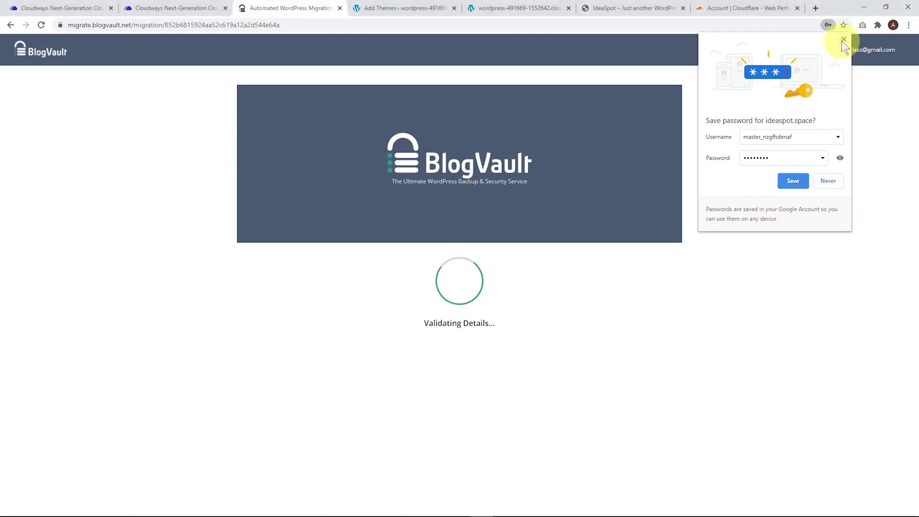
left_click(842, 41)
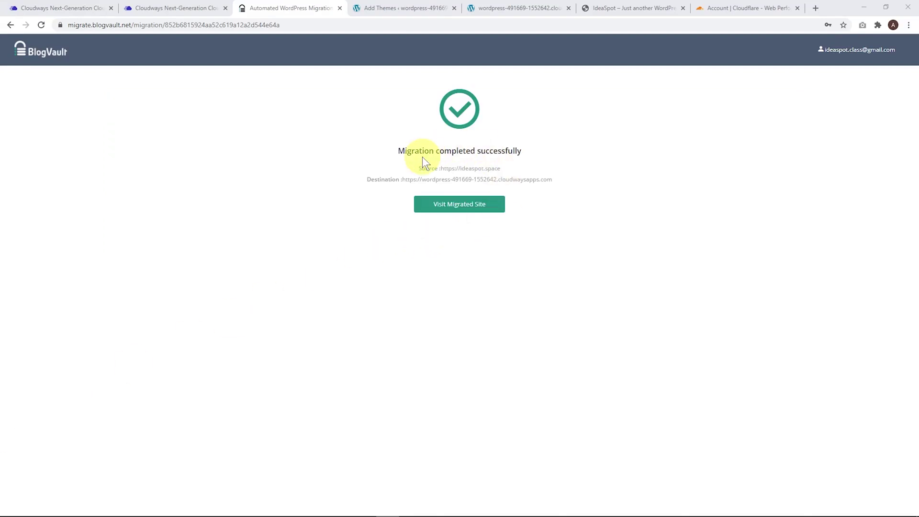
left_click(466, 208)
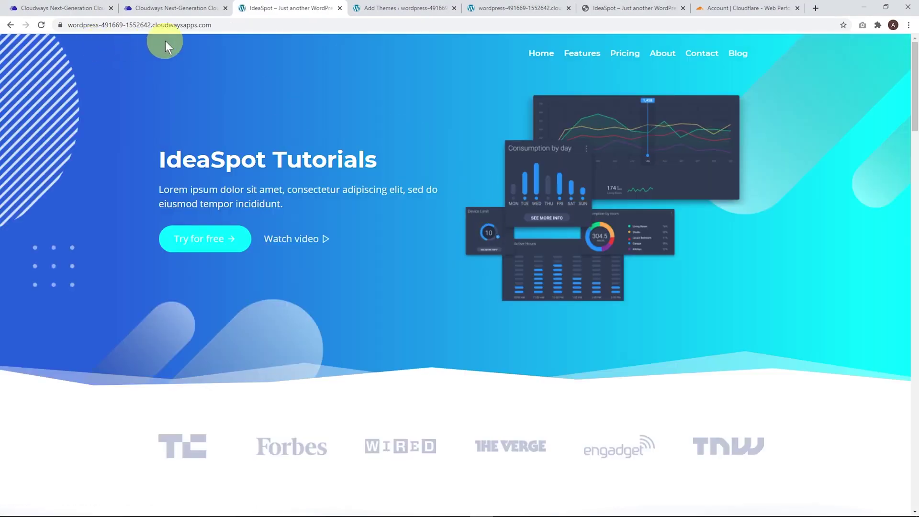
left_click(543, 54)
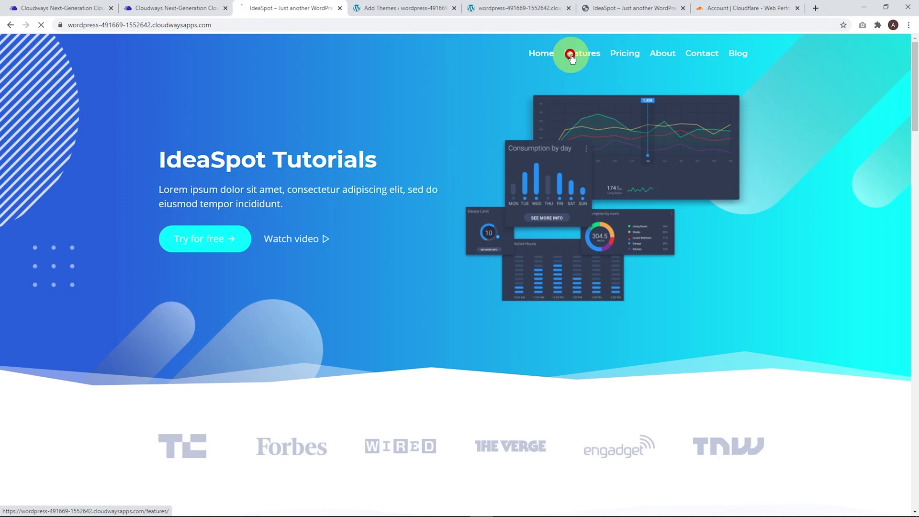
left_click(572, 58)
left_click(627, 56)
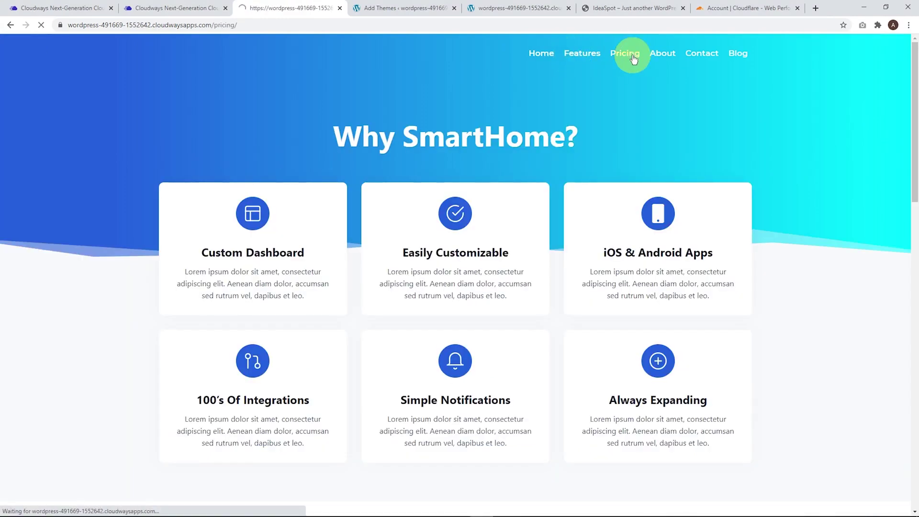
left_click(660, 59)
left_click(550, 61)
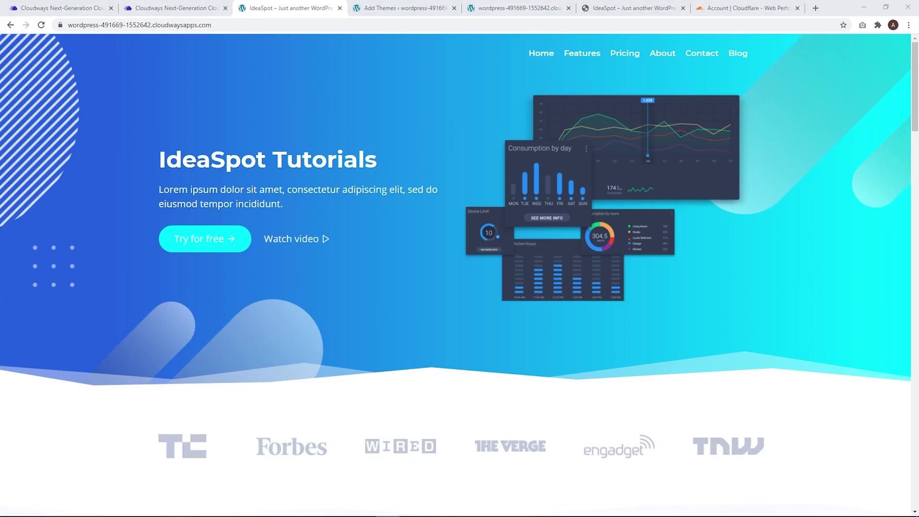
Sign in to WordPress admin, save the updated password, and re-save the Day and name permalinks.
left_click(172, 7)
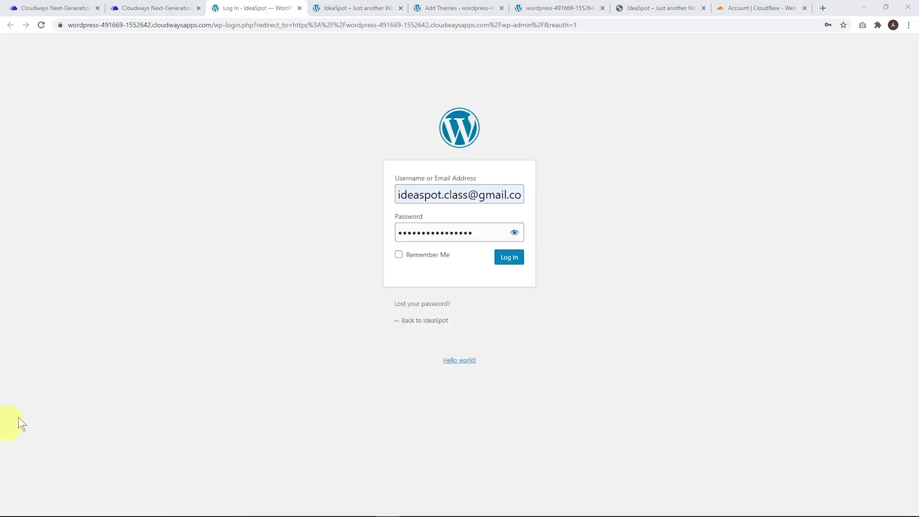
left_click(509, 258)
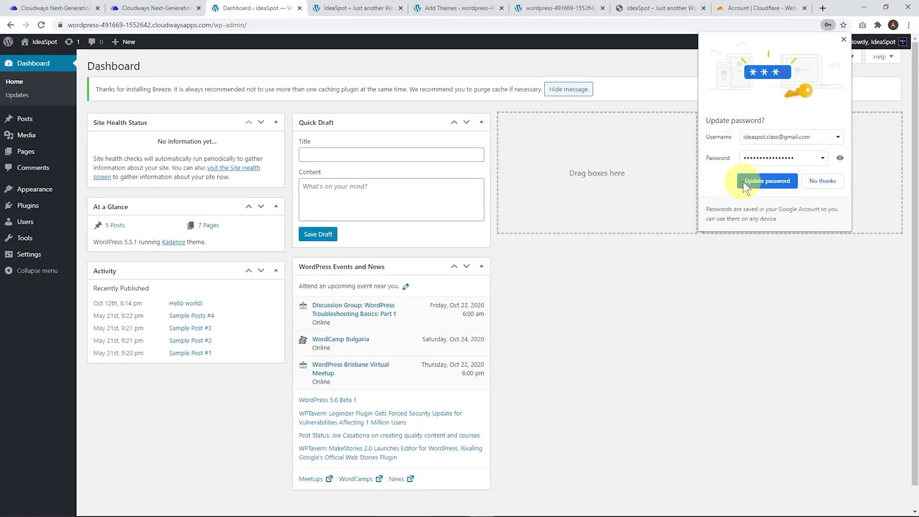
left_click(746, 181)
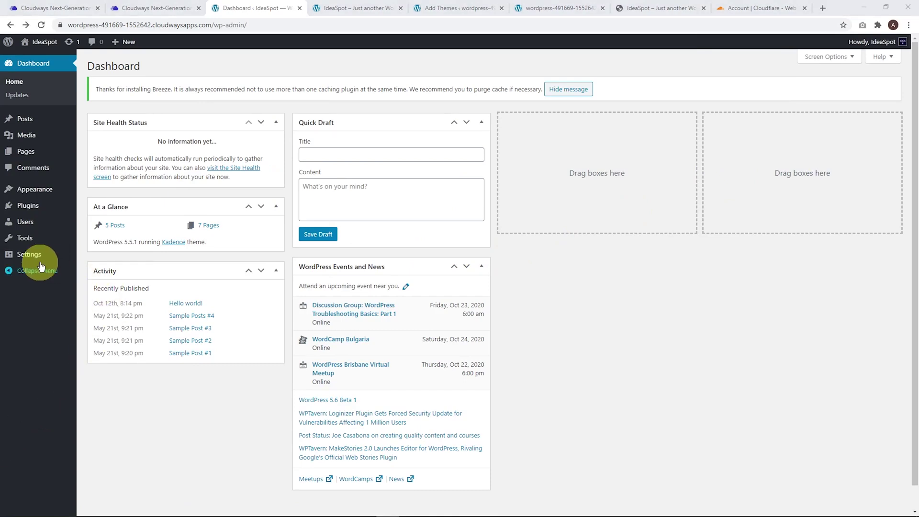
mouse_move(32, 259)
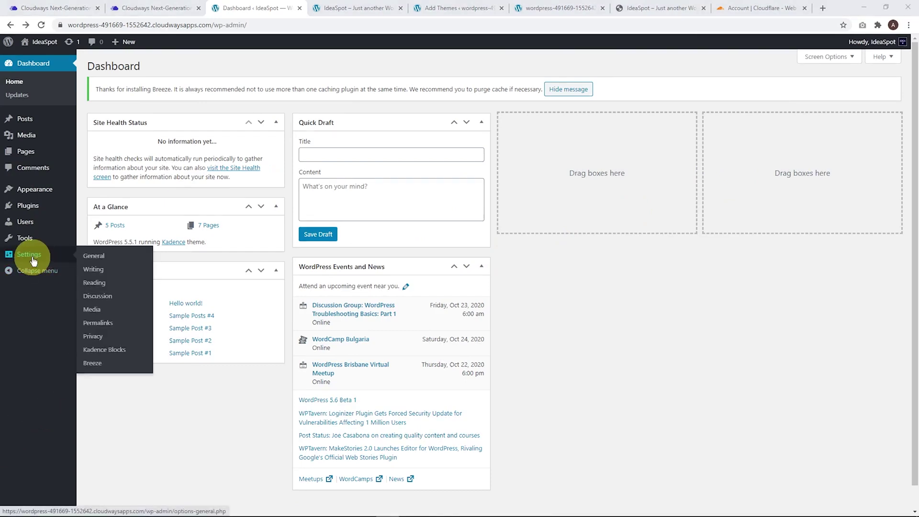
left_click(97, 324)
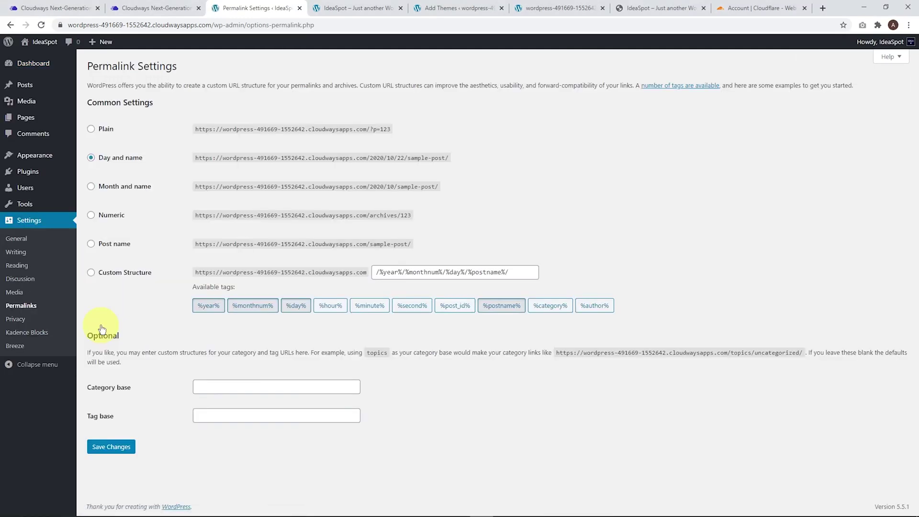
left_click(108, 449)
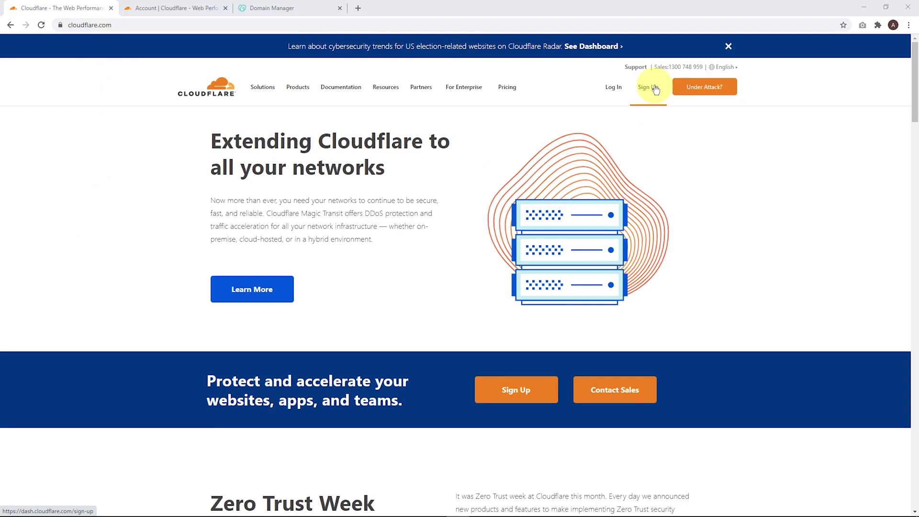
Add ideaspot.space to Cloudflare on the Free plan and accept the scanned DNS records.
key("ctrl+Tab")
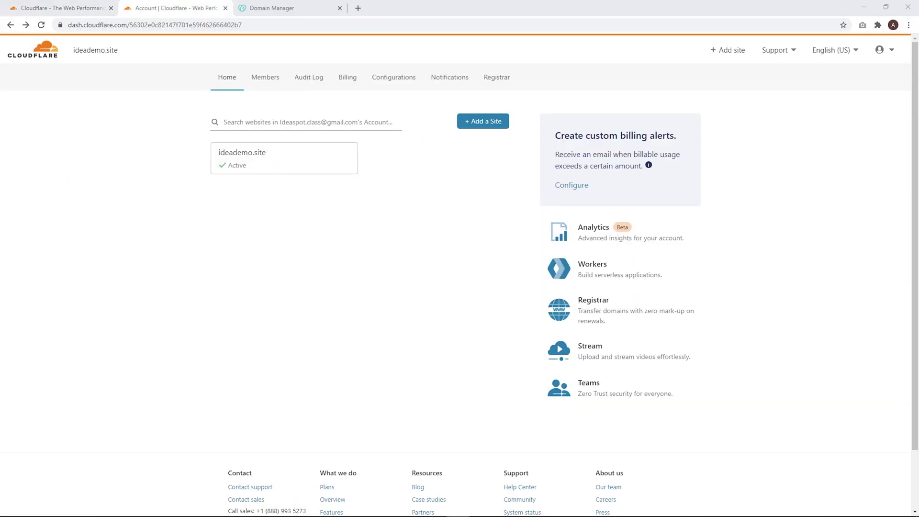
left_click(484, 122)
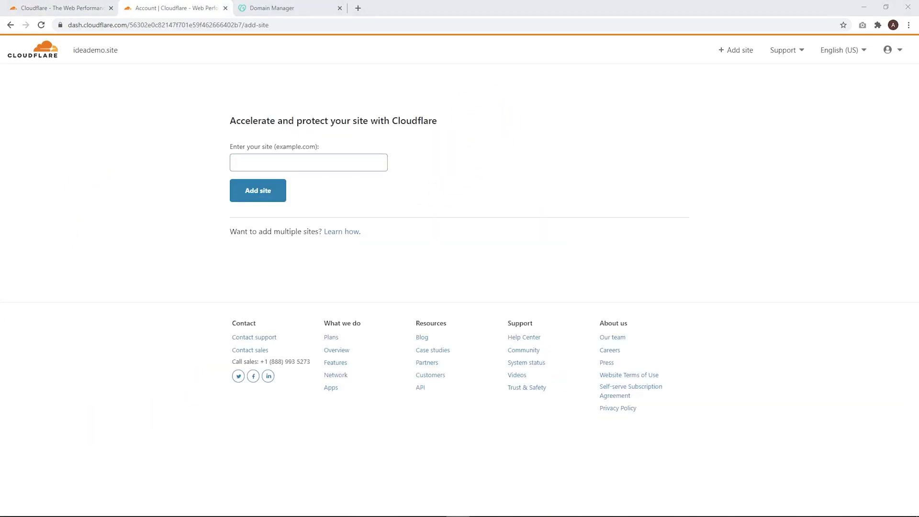
left_click(279, 163)
key("ctrl+v")
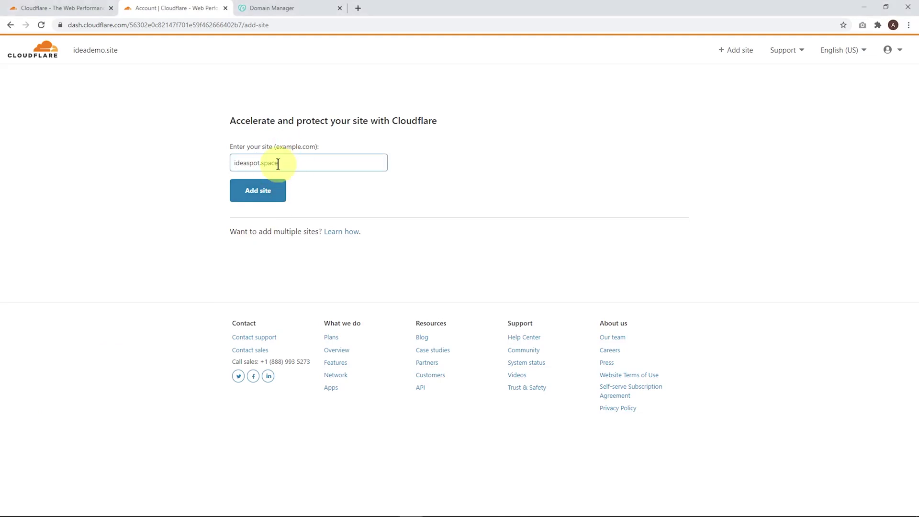
left_click(258, 194)
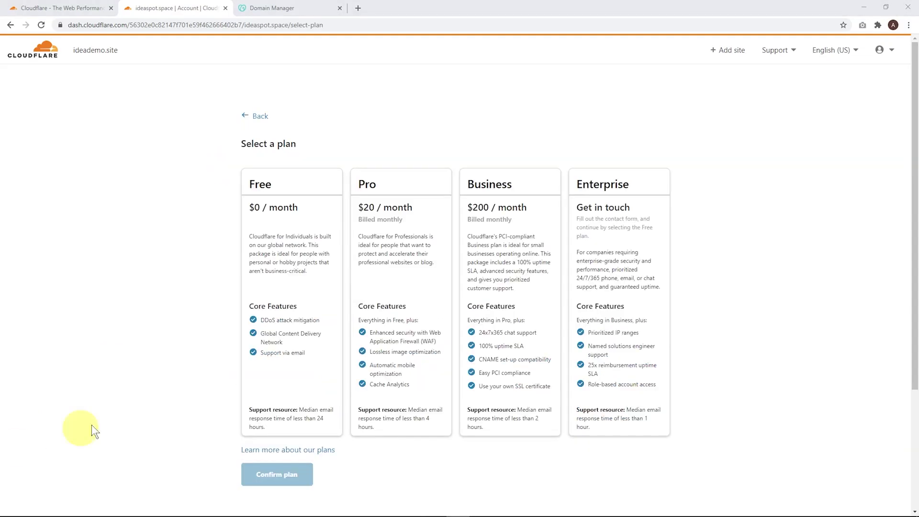
left_click(302, 278)
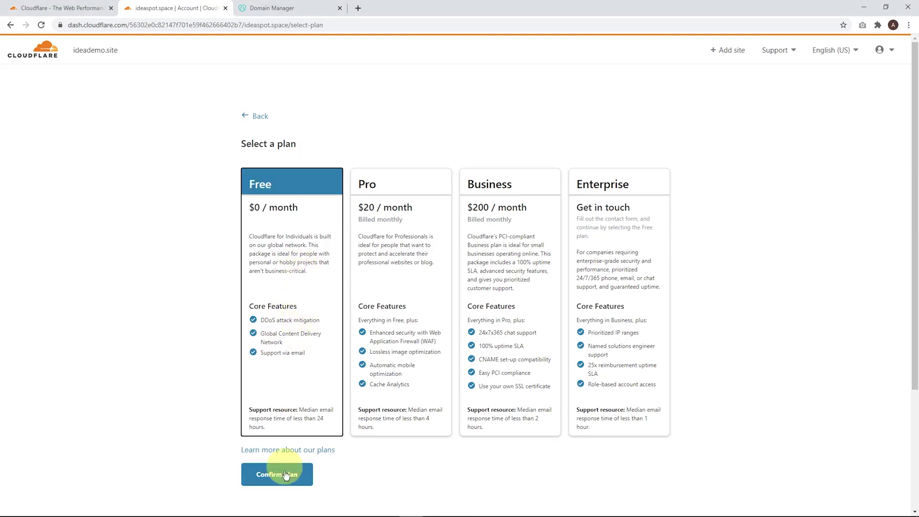
left_click(282, 478)
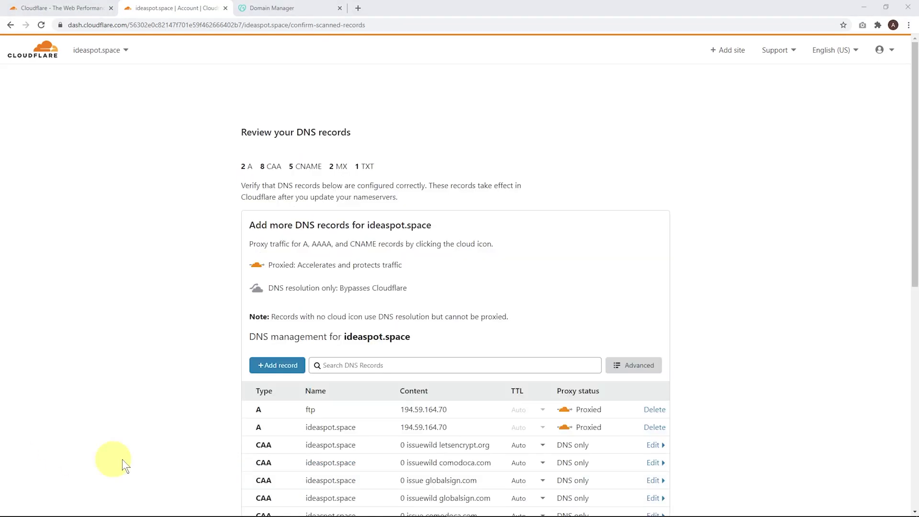
scroll(460, 245, "down", 9)
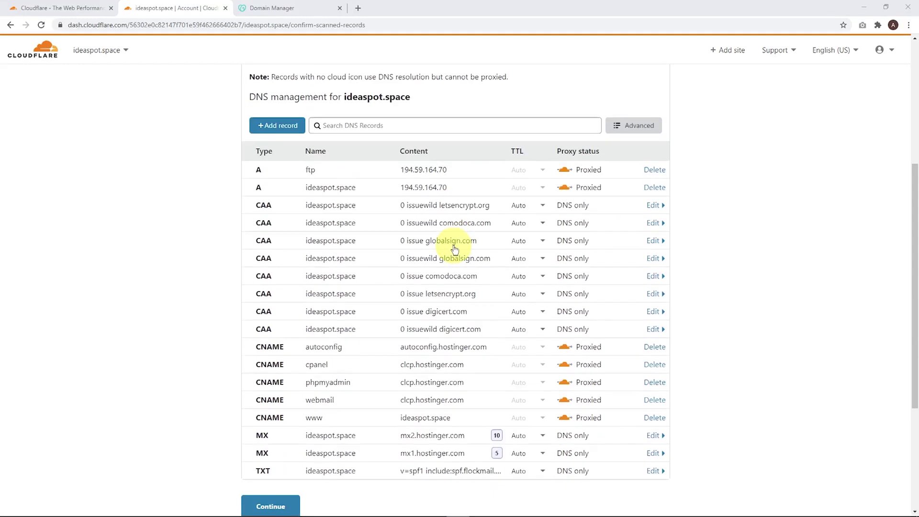
left_click(254, 317)
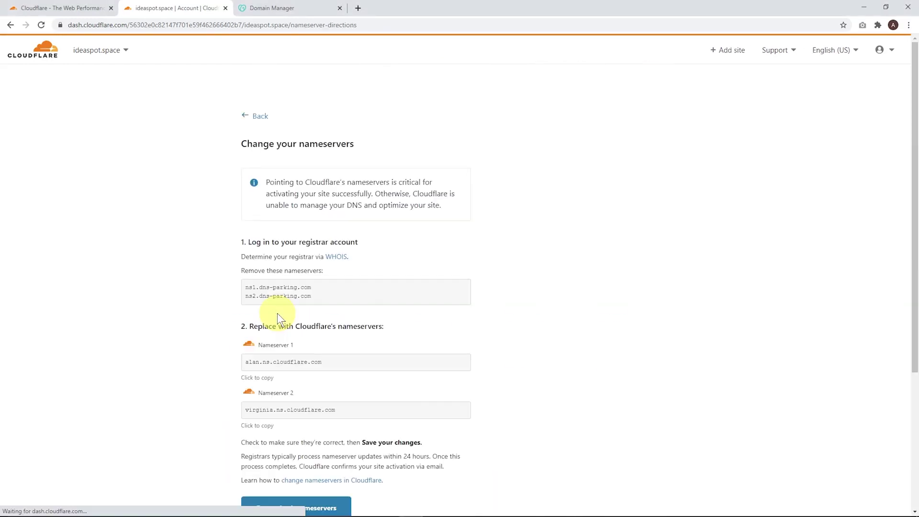
Read Cloudflare's nameserver instructions and compare them with the domain's current nameservers at GoDaddy.
scroll(205, 316, "down", 1)
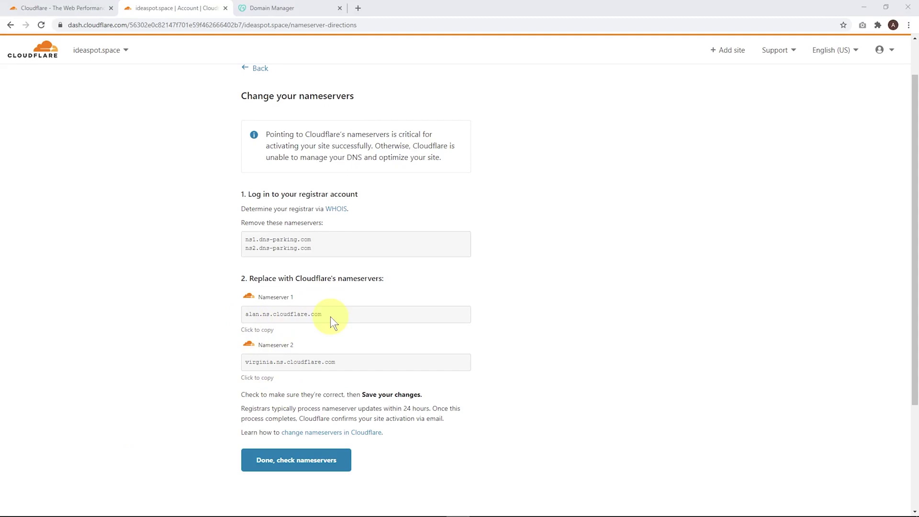
left_click(303, 8)
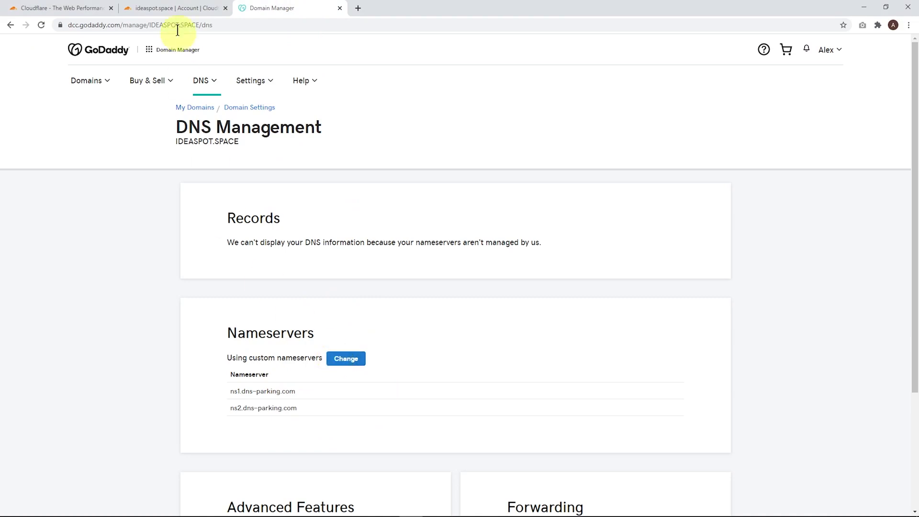
left_click(176, 10)
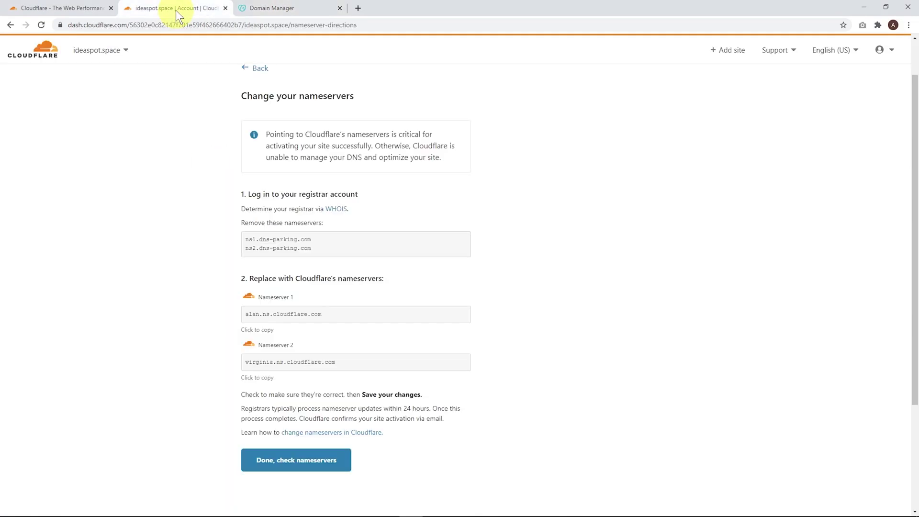
Open the 'change nameservers' help article in a new tab, skim it, and return to the instructions.
right_click(335, 433)
left_click(373, 359)
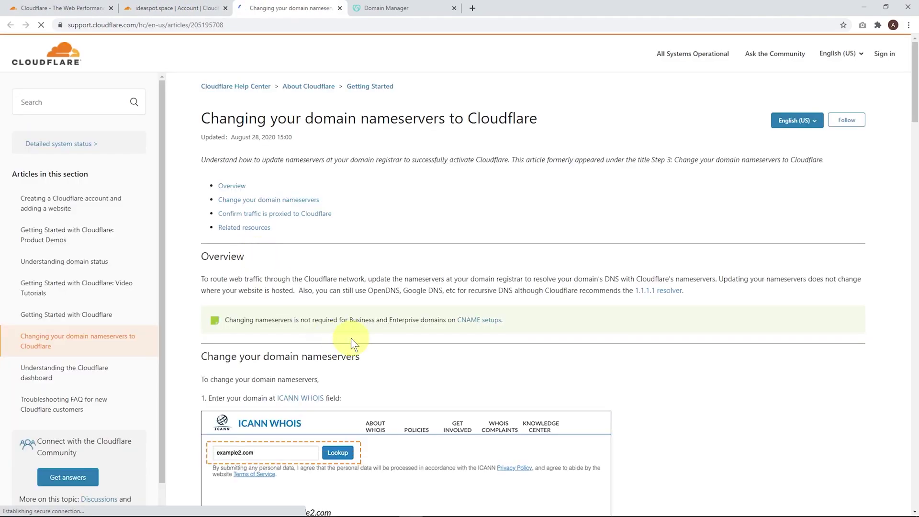
scroll(354, 326, "down", 20)
scroll(421, 272, "down", 5)
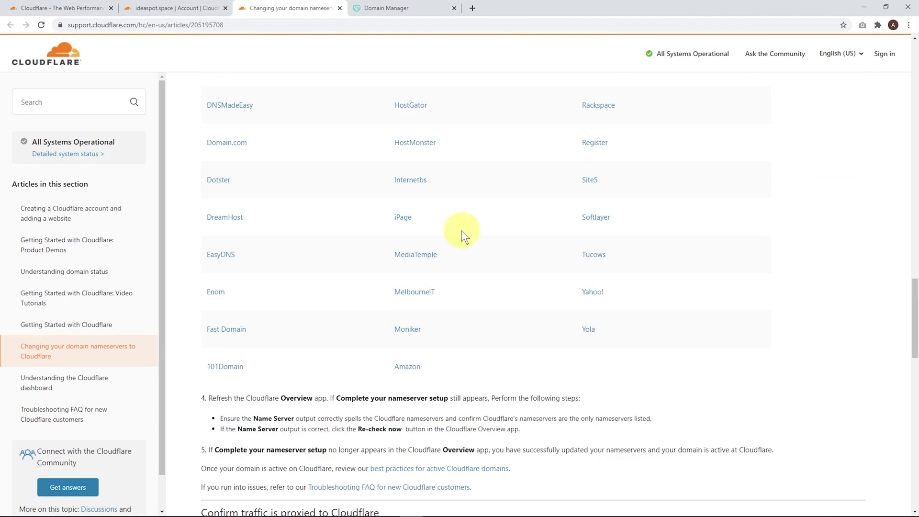
scroll(430, 220, "up", 4)
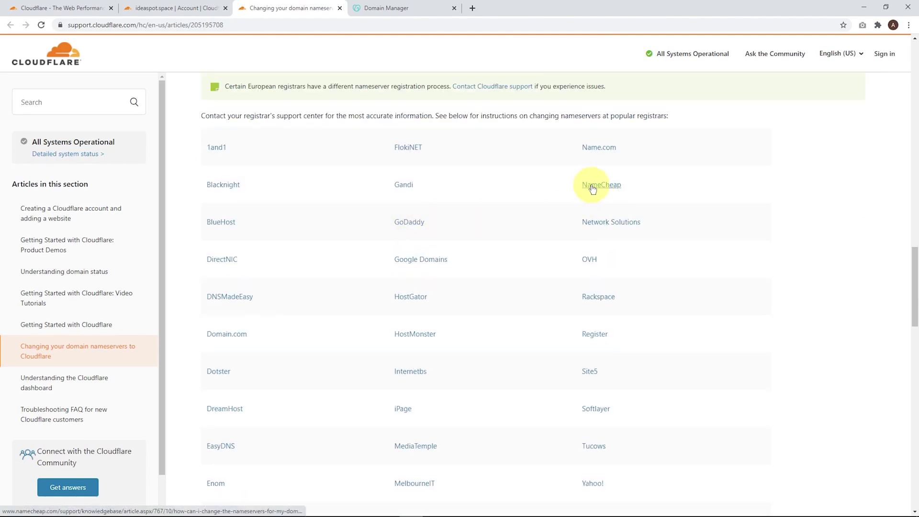
left_click(167, 7)
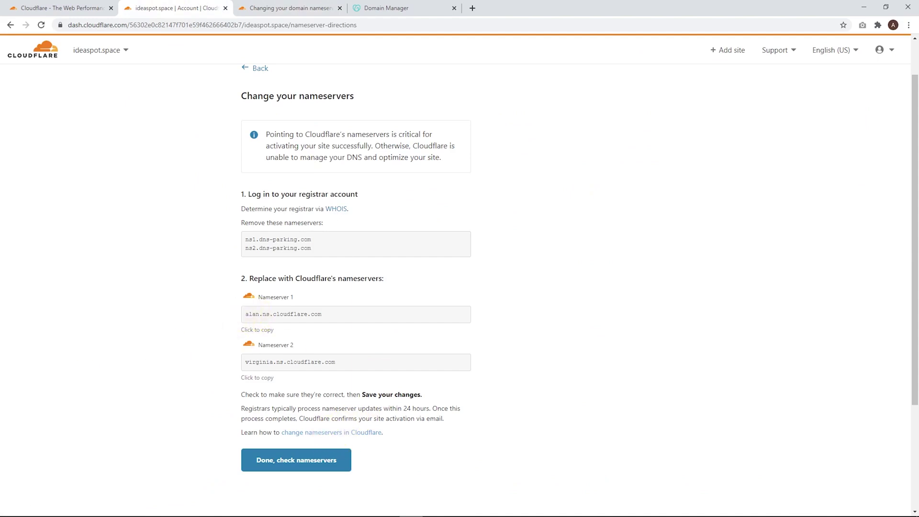
In GoDaddy, replace the first nameserver with alan.ns.cloudflare.com.
left_click_drag(328, 313, 243, 313)
key("ctrl+c")
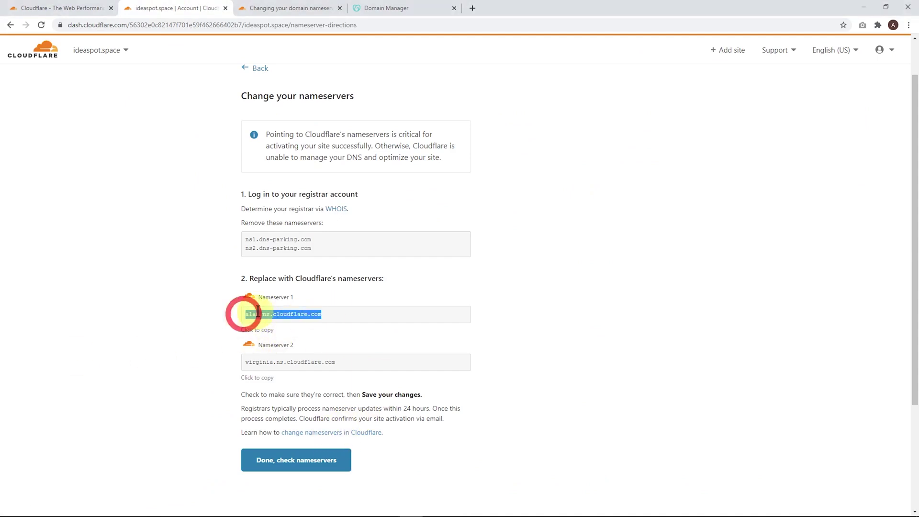
left_click(387, 8)
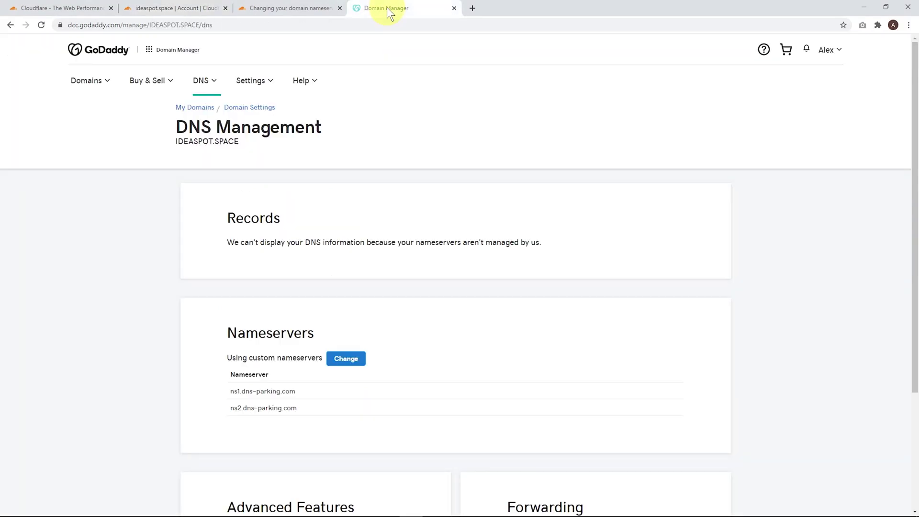
left_click(349, 357)
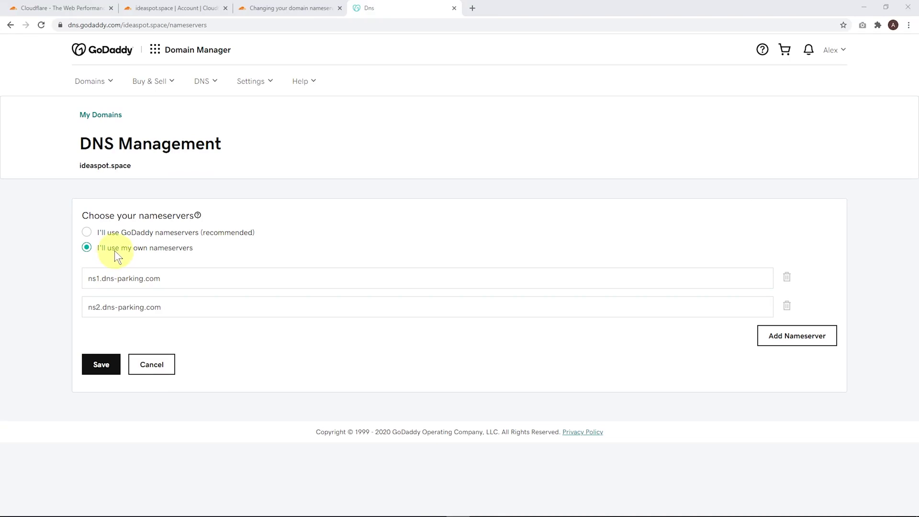
left_click_drag(165, 279, 86, 279)
key("ctrl+v")
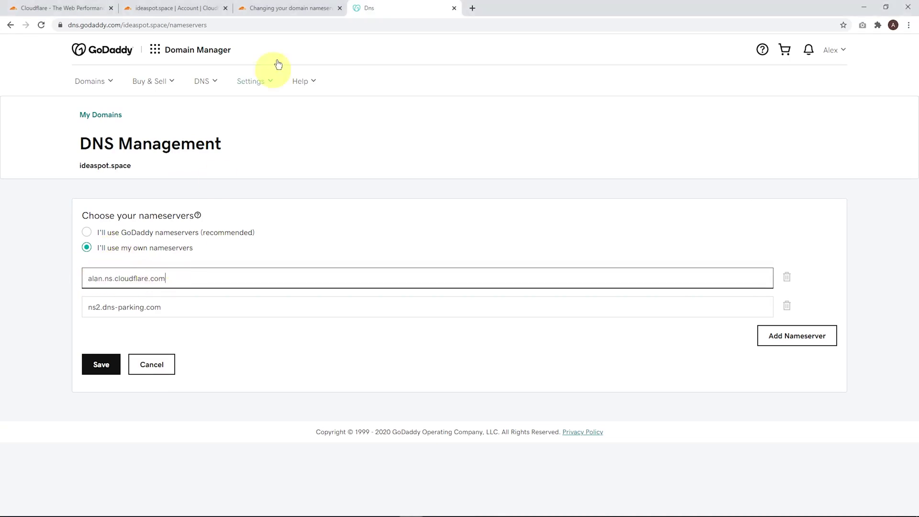
Replace the second nameserver with virginia.ns.cloudflare.com, then save and confirm the update.
left_click(185, 8)
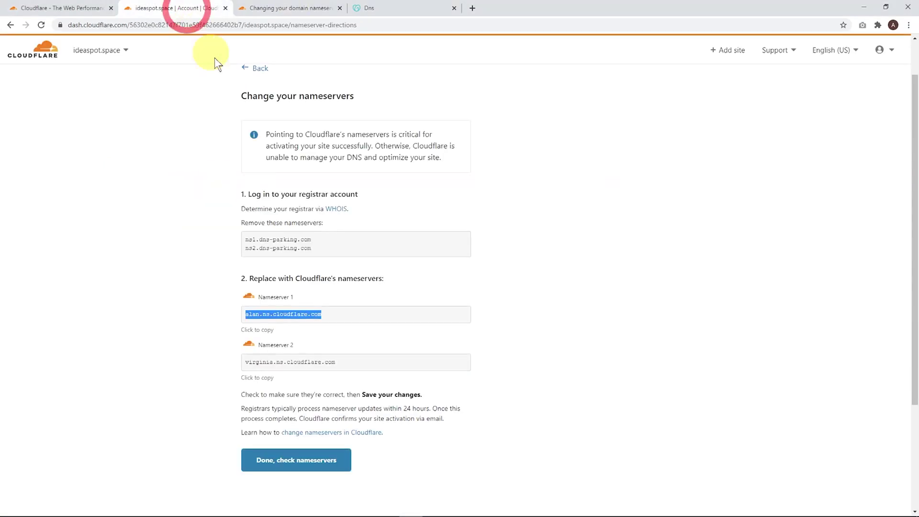
left_click(252, 361)
key("ctrl+c")
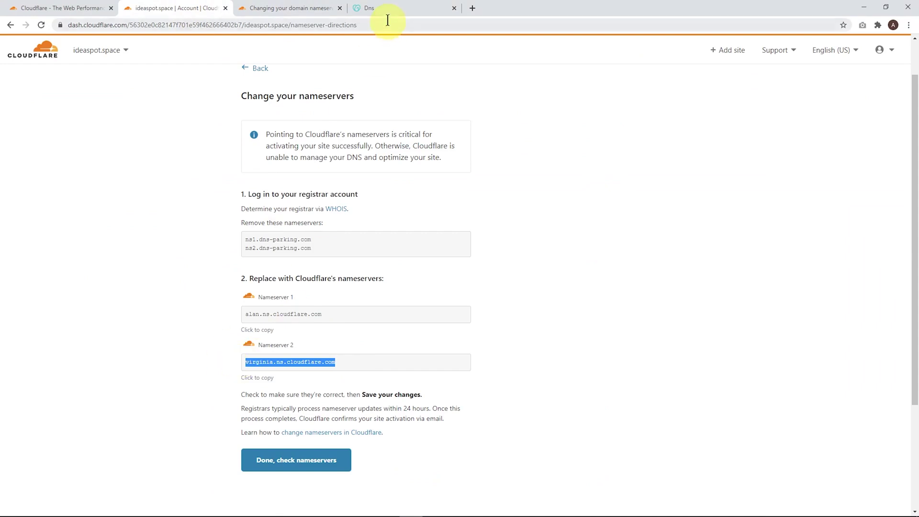
left_click(388, 8)
left_click_drag(168, 307, 75, 308)
key("ctrl+v")
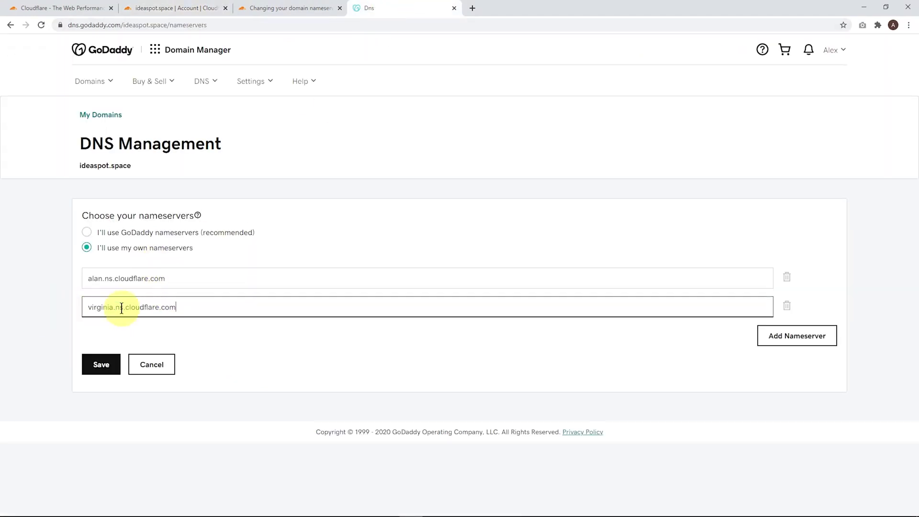
left_click(94, 369)
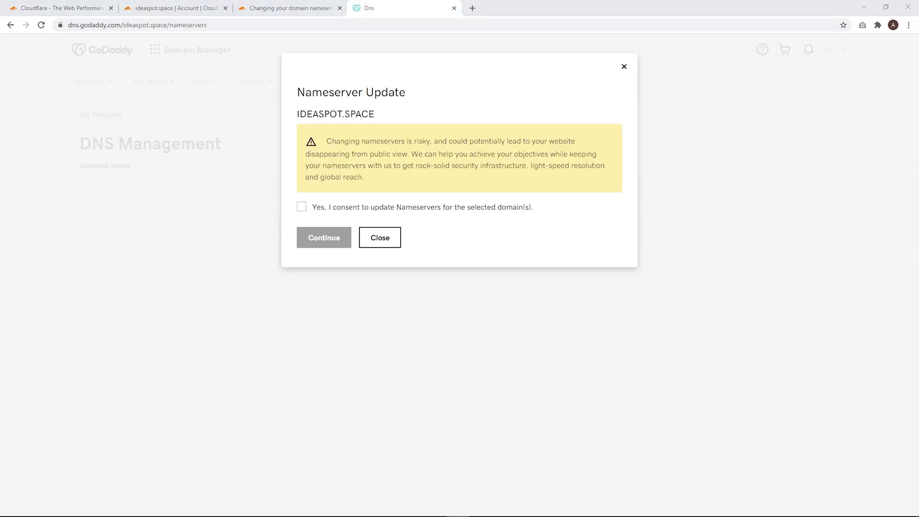
left_click(302, 207)
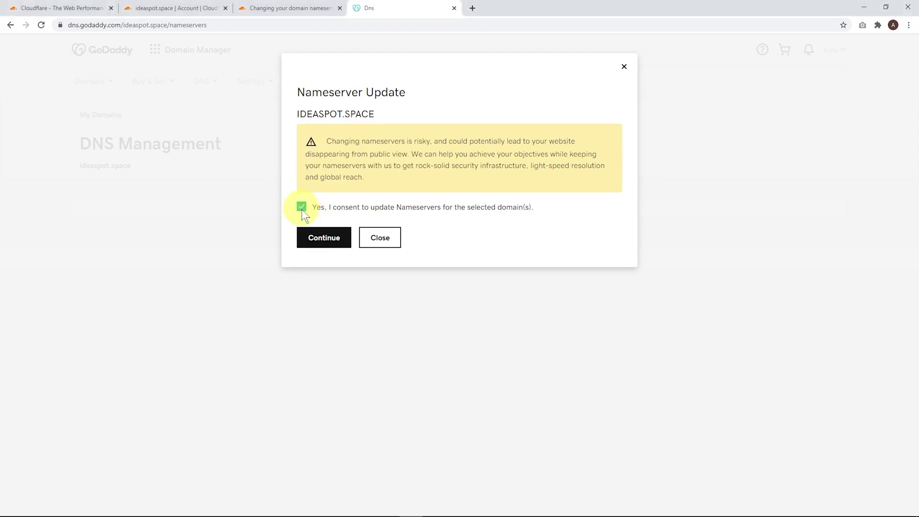
left_click(320, 237)
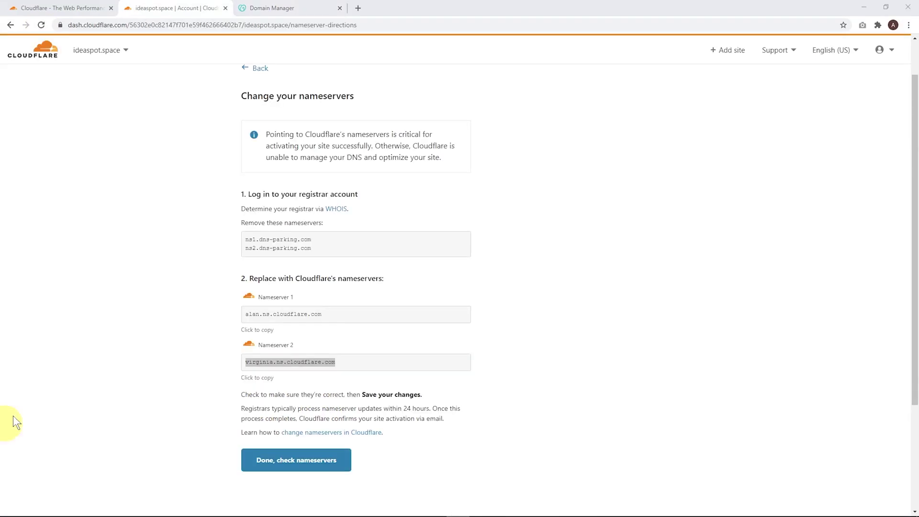
Have Cloudflare check the new nameservers, finish setup, and open the now-Active ideaspot.space site.
left_click(287, 460)
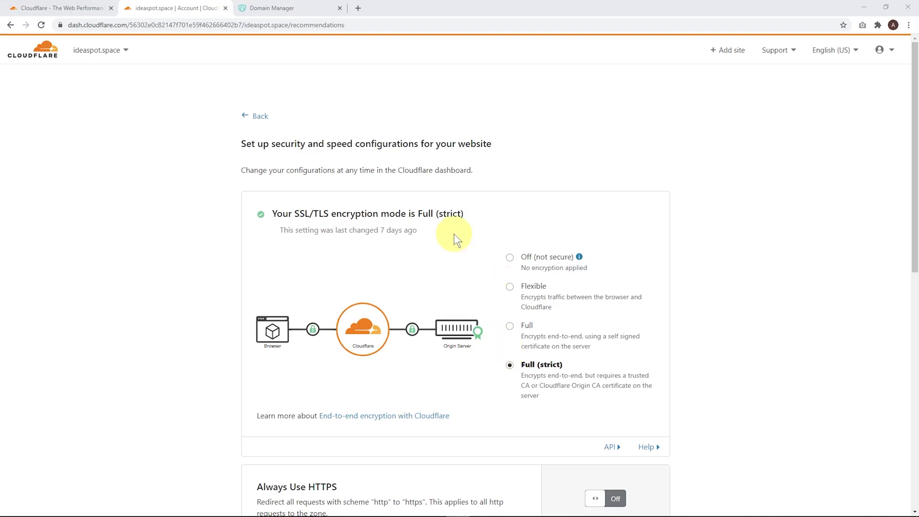
scroll(454, 233, "down", 9)
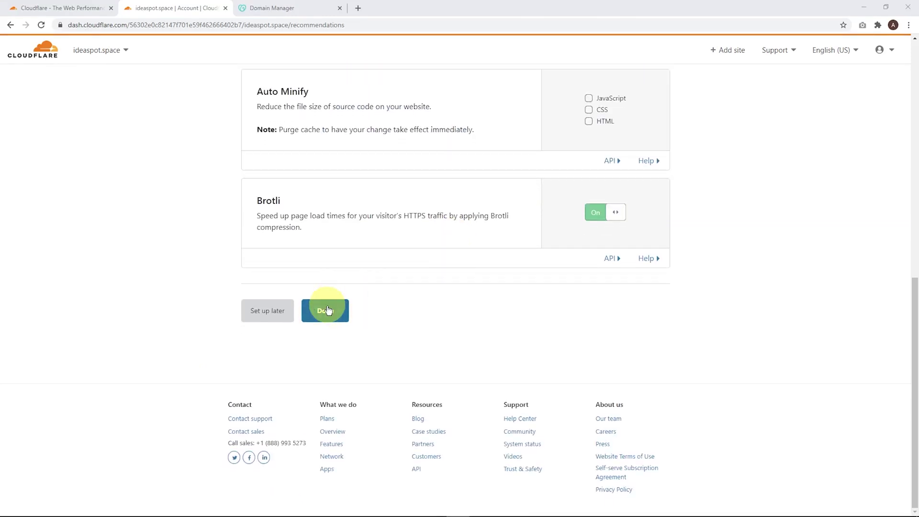
left_click(328, 310)
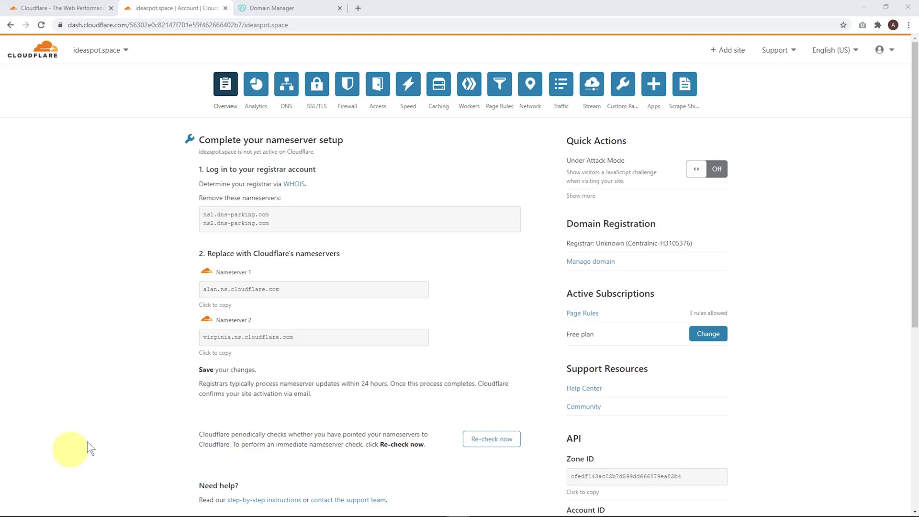
left_click(38, 46)
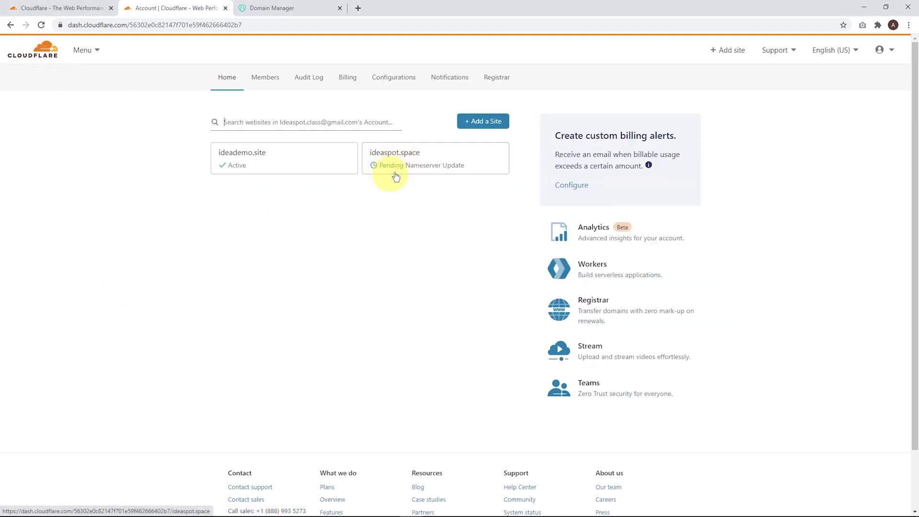
left_click(437, 173)
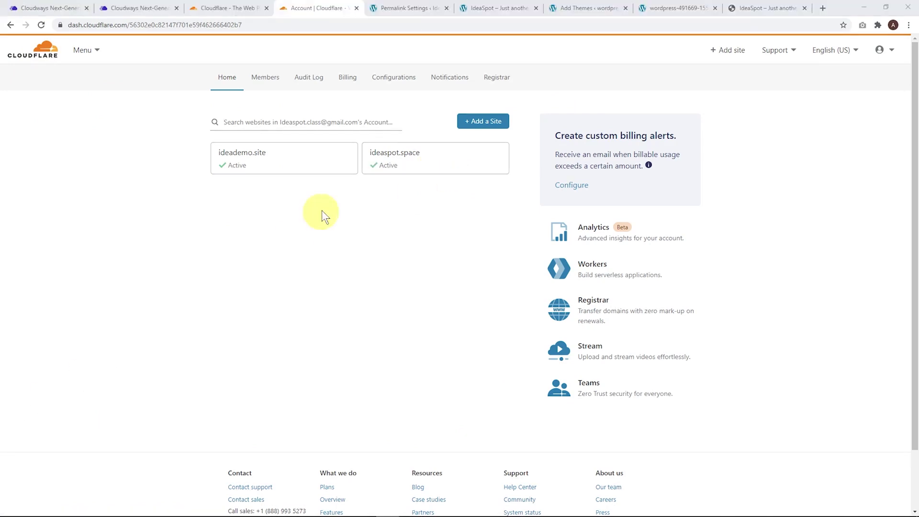
Check ideaspot.space's Cloudflare DNS records, then save ideaspot.space as the Cloudways app's primary domain.
left_click(405, 155)
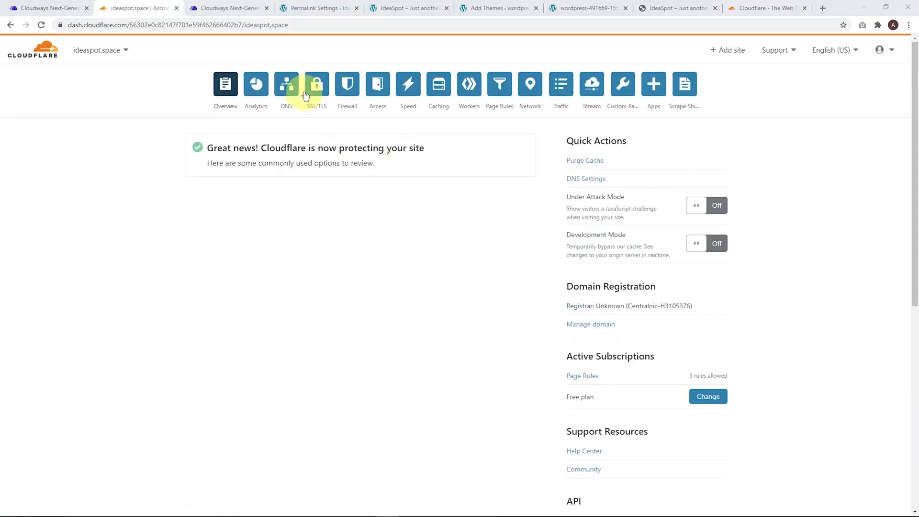
left_click(287, 84)
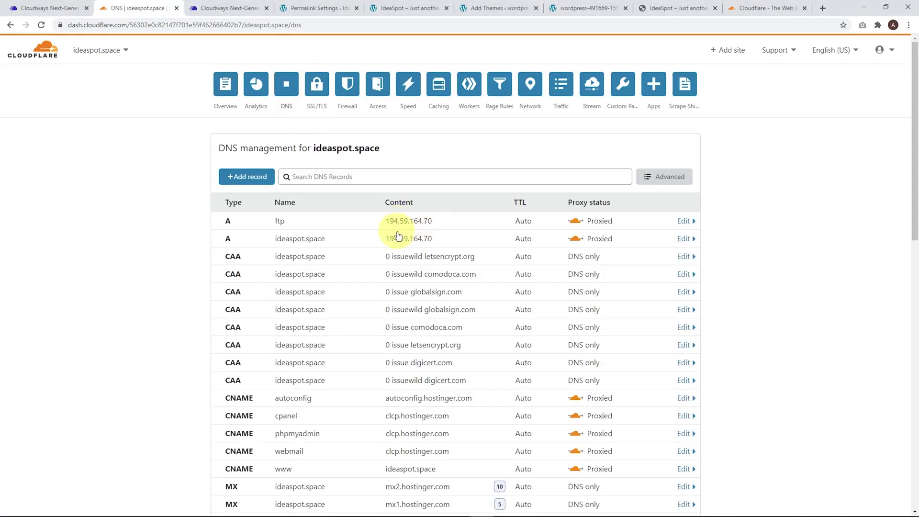
left_click(70, 12)
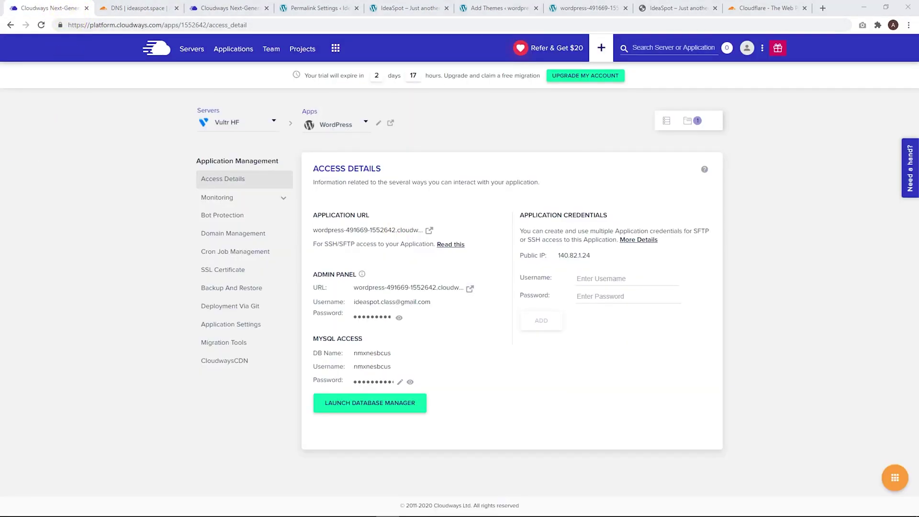
left_click(234, 238)
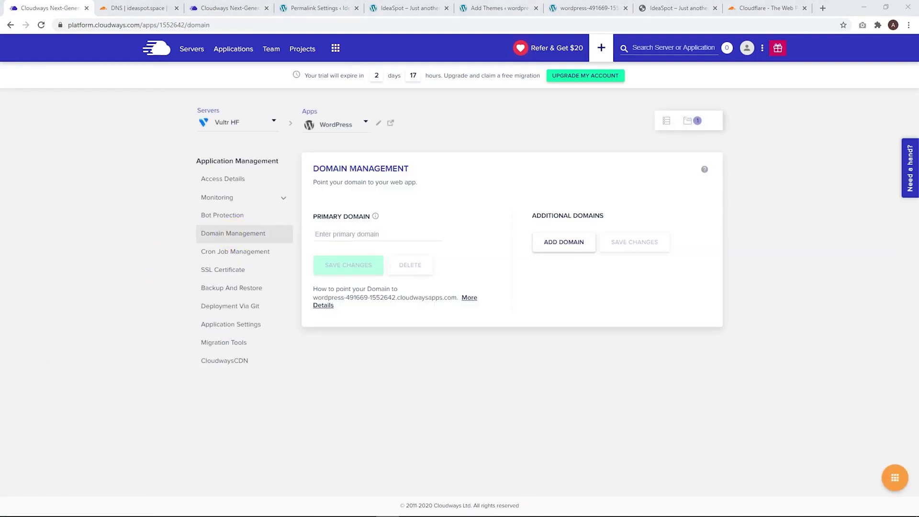
left_click(330, 233)
type("ideaspot.space")
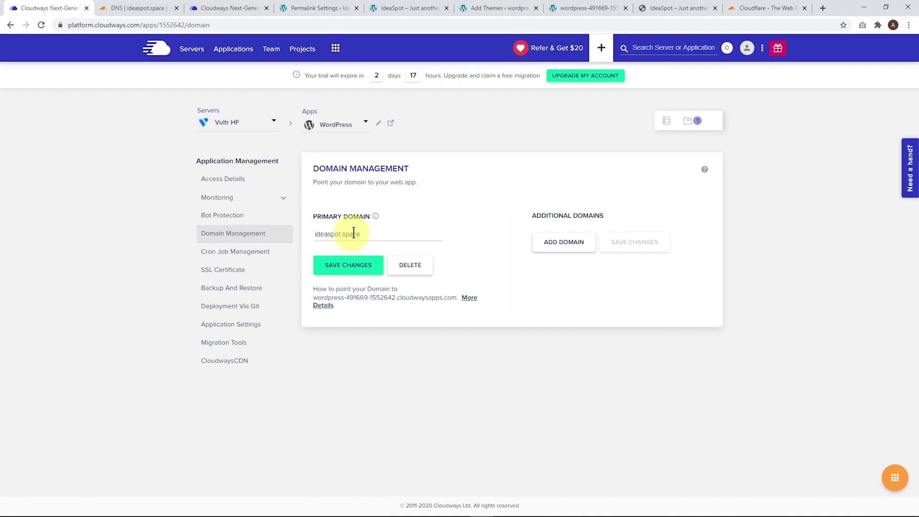
left_click(343, 269)
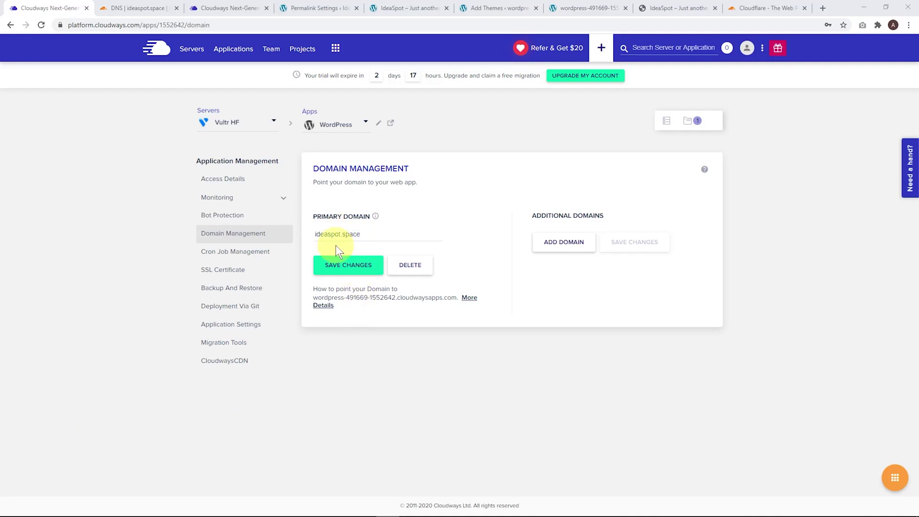
left_click(230, 185)
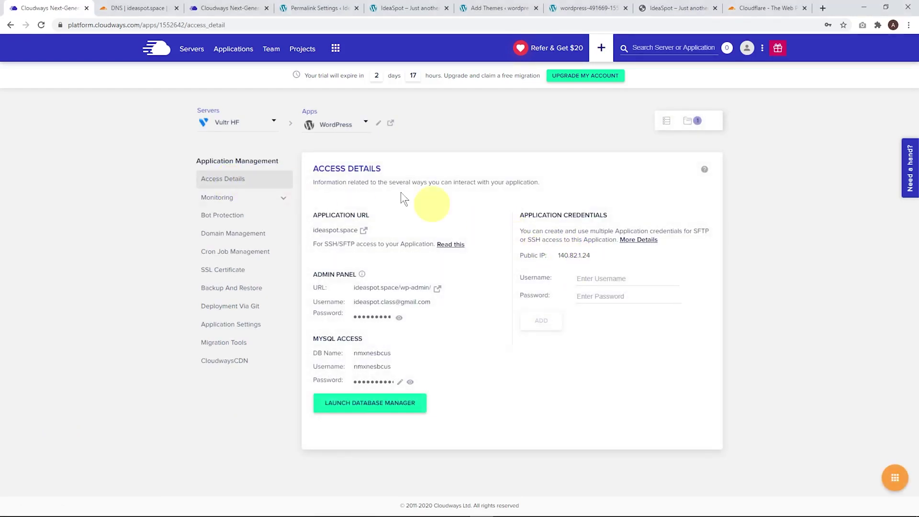
Change the ftp and ideaspot.space A records from 194.59.164.70 to 140.82.1.24.
left_click(133, 8)
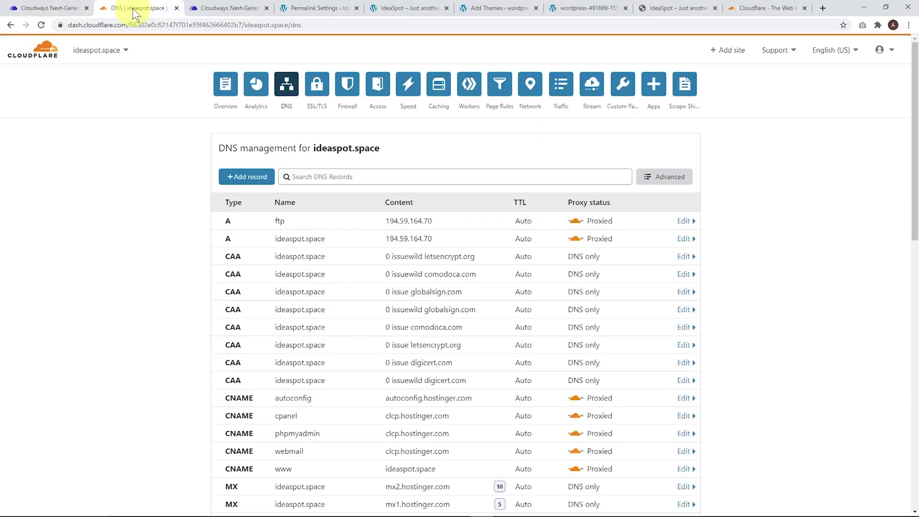
left_click(408, 220)
left_click_drag(439, 254, 366, 255)
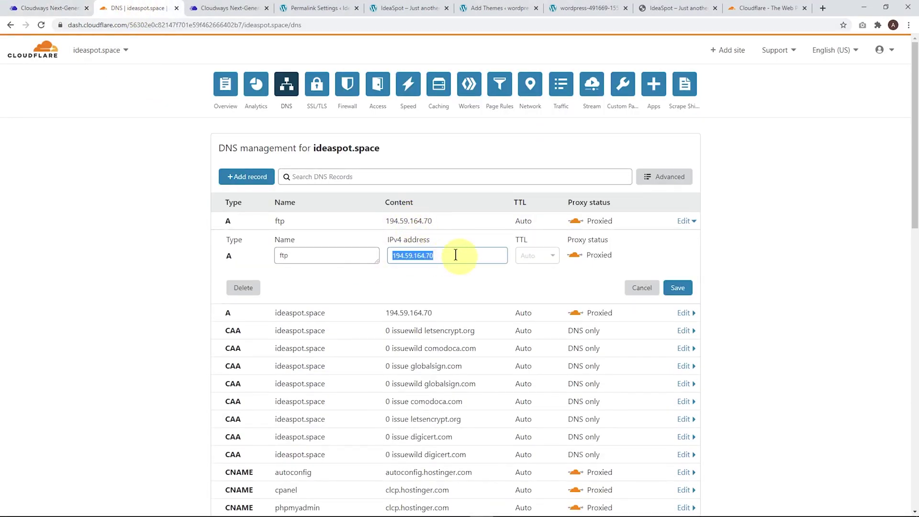
type("140.82.1.24")
left_click(678, 287)
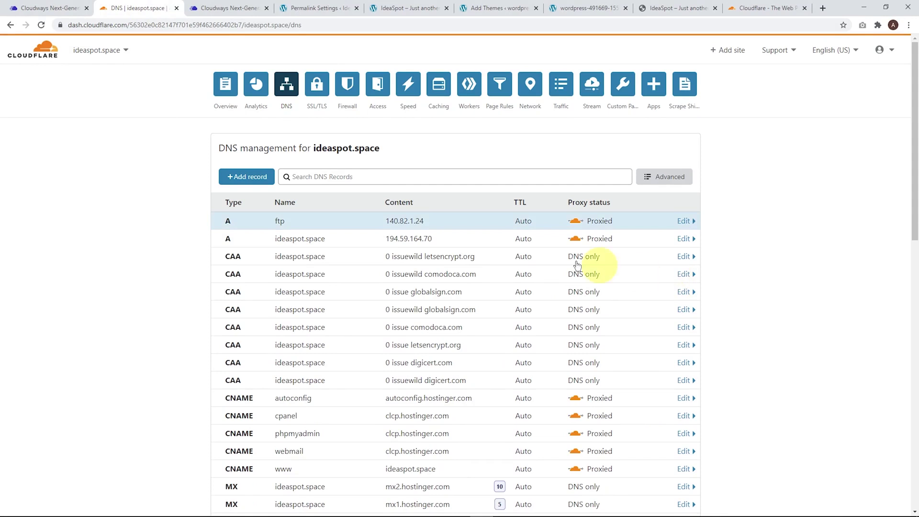
left_click(410, 237)
left_click(464, 269)
left_click_drag(464, 269, 390, 272)
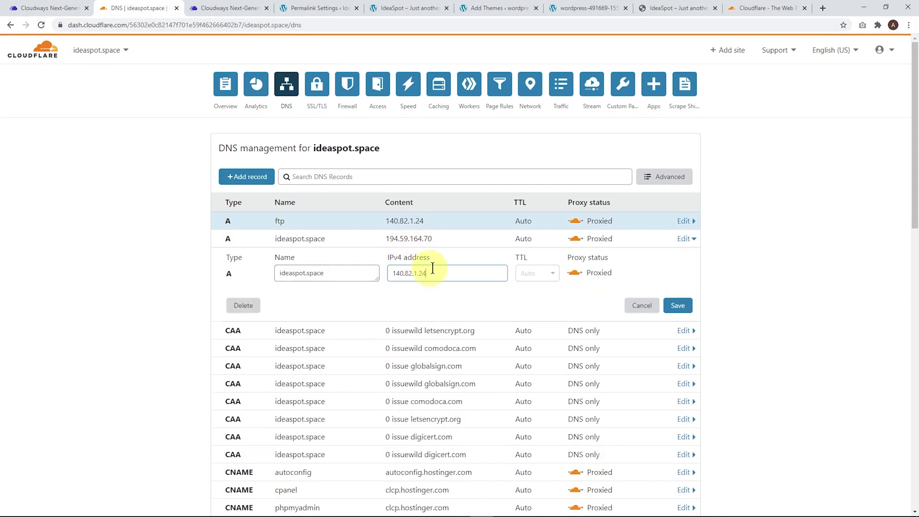
type("140.82.1.24")
left_click(677, 306)
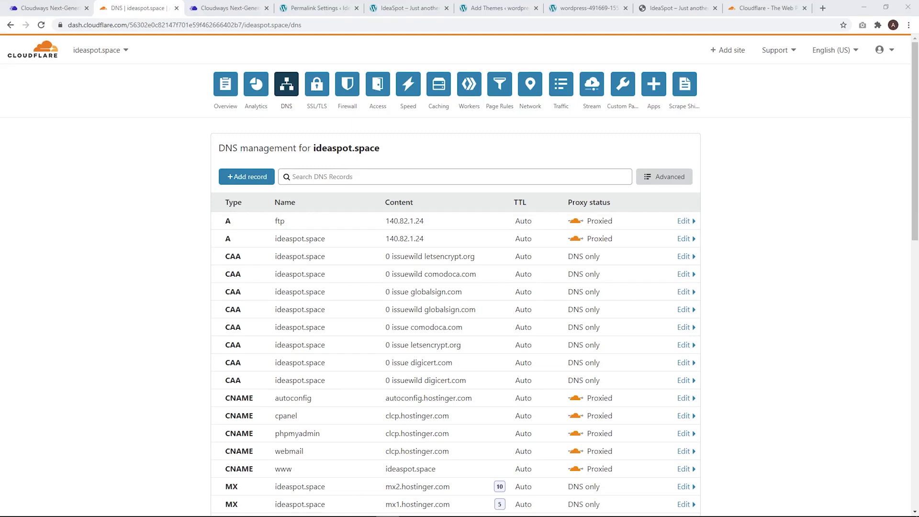
left_click(49, 13)
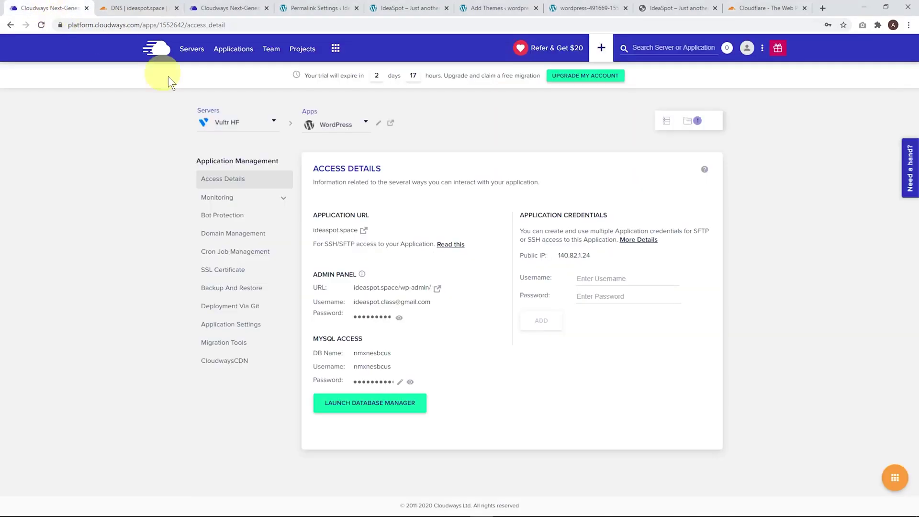
Request a wildcard Let's Encrypt certificate for ideaspot.space with the contact e-mail, and copy the _acme-challenge name.
left_click(236, 275)
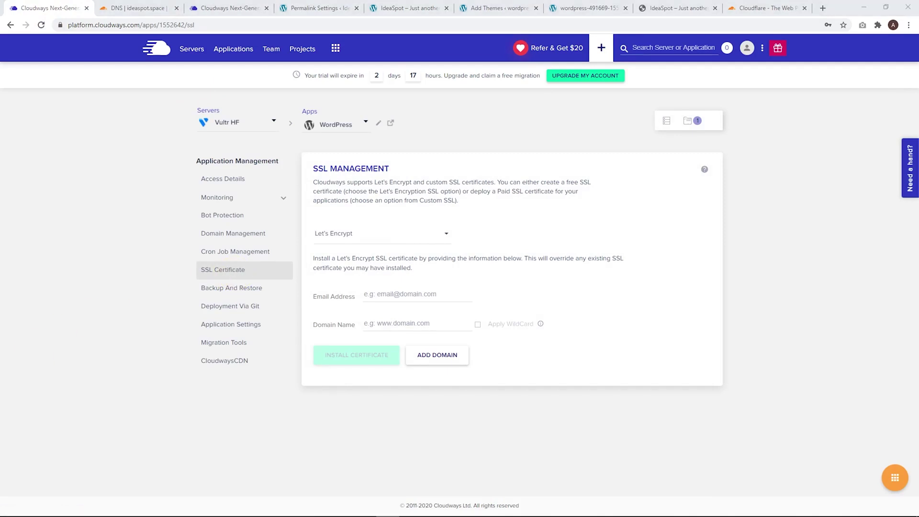
left_click(379, 293)
left_click(369, 322)
type("ideaspot.space")
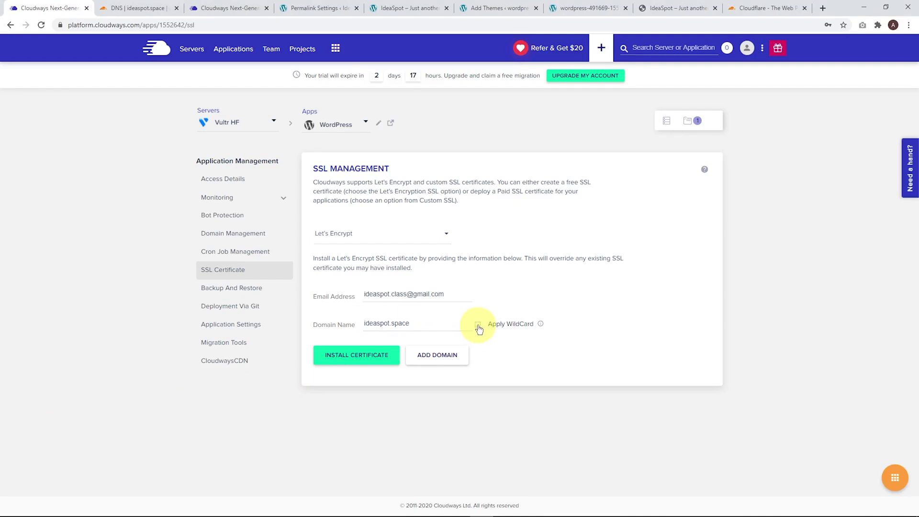
left_click(477, 325)
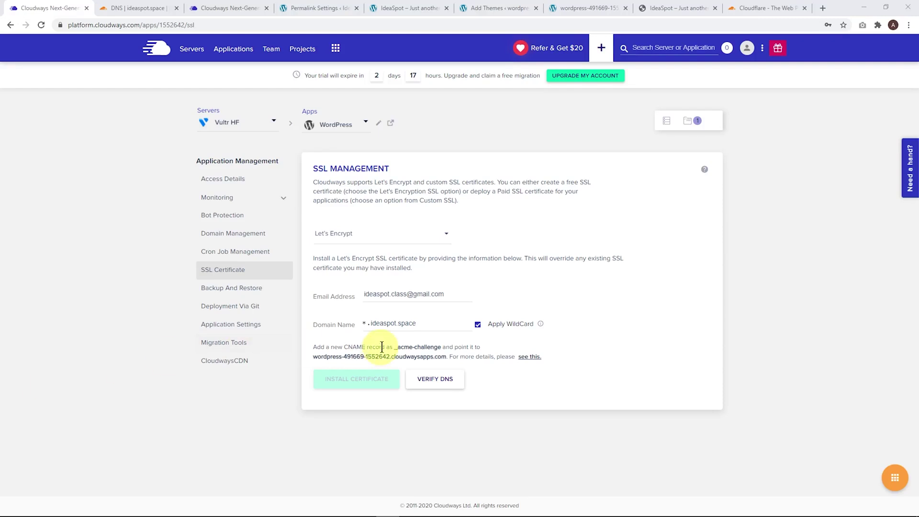
left_click_drag(443, 346, 397, 347)
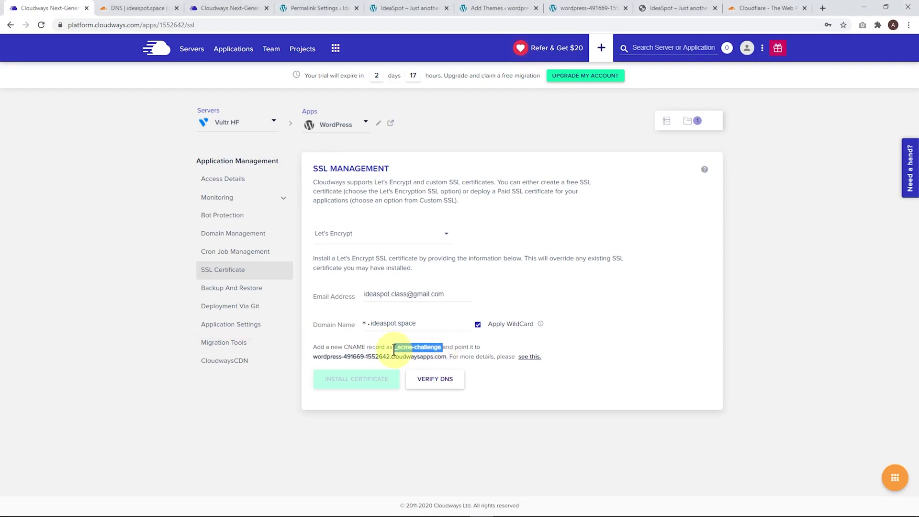
left_click(128, 8)
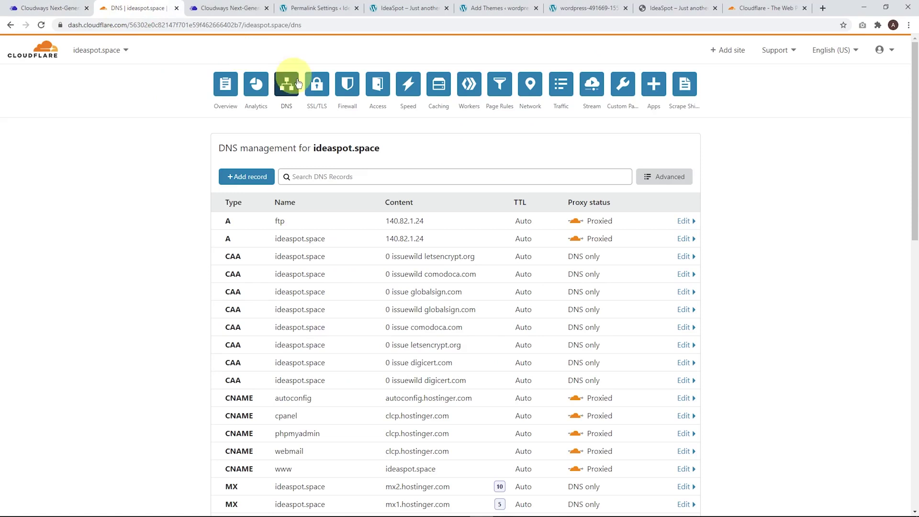
Start a new CNAME record in Cloudflare DNS named _acme-challenge.
left_click(253, 181)
left_click(251, 235)
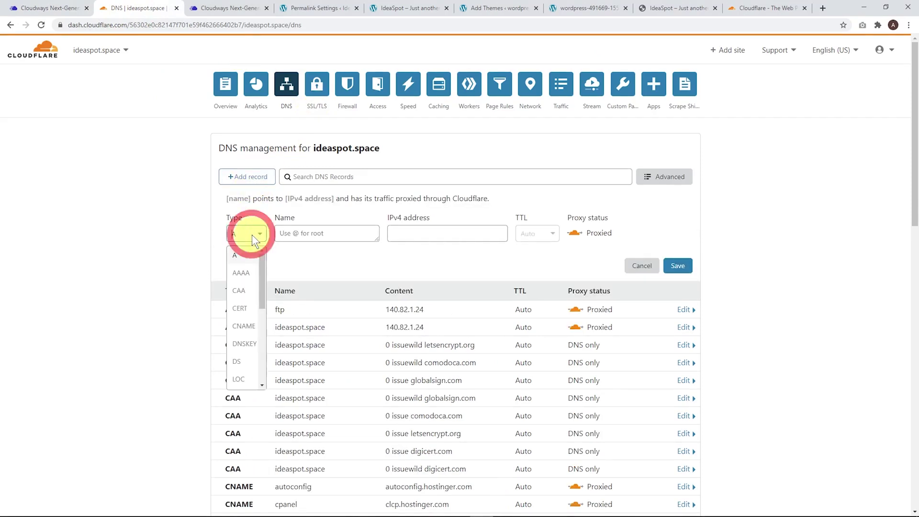
left_click(246, 331)
left_click(318, 232)
type("_acme-challenge")
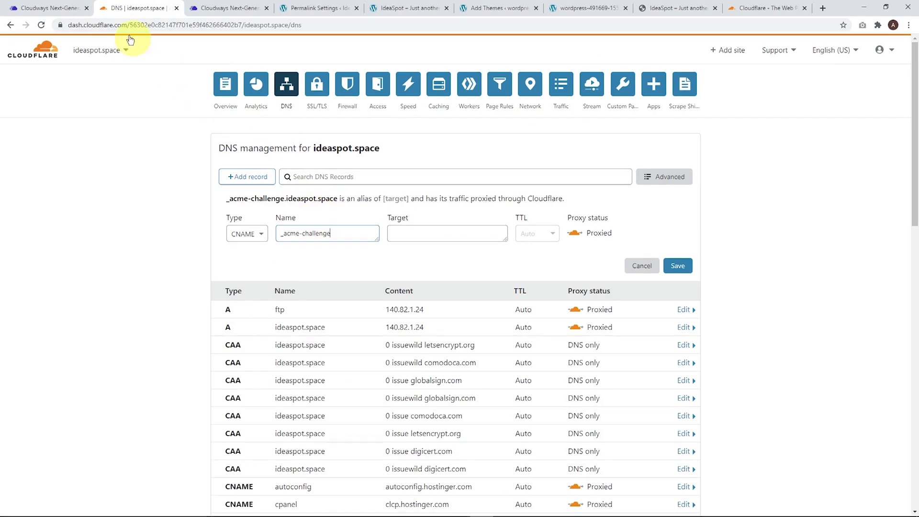
Target it at wordpress-491669-1552642.cloudwaysapps.com as DNS only, save it, and open Overview.
left_click(59, 9)
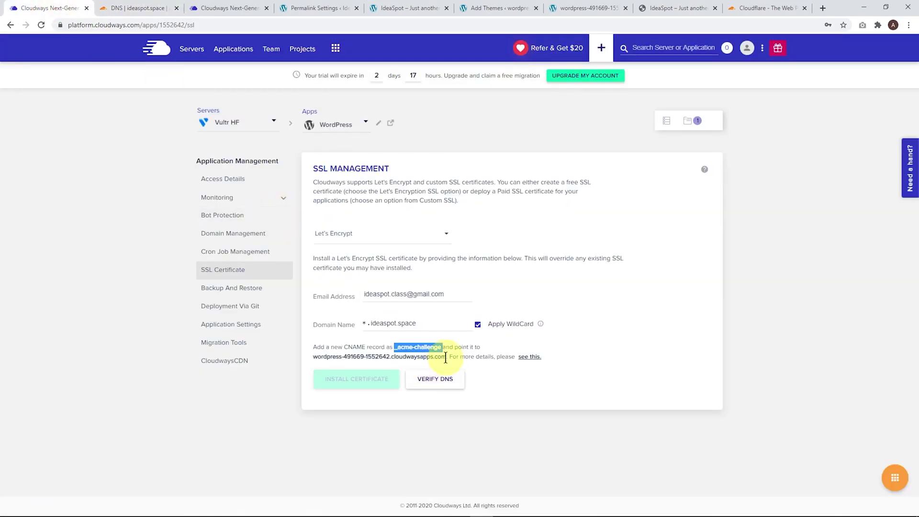
left_click_drag(445, 357, 313, 355)
key("ctrl+c")
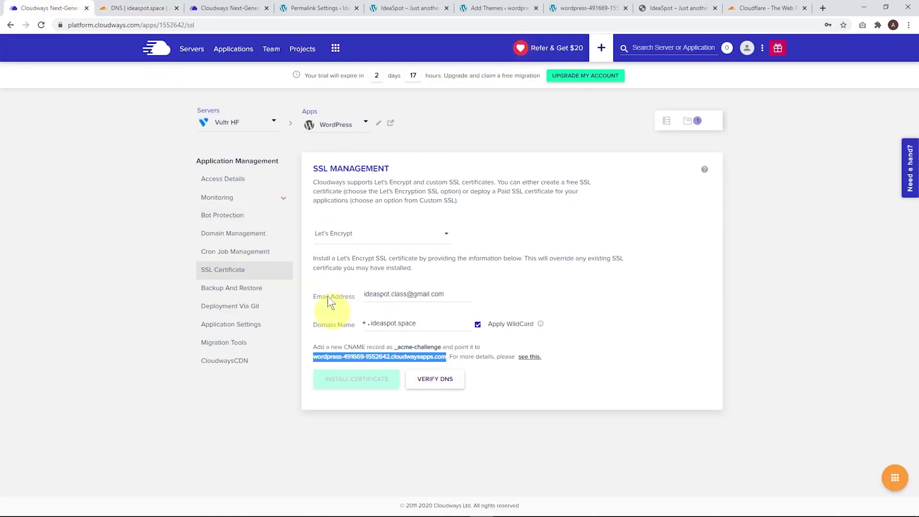
left_click(139, 10)
left_click(410, 233)
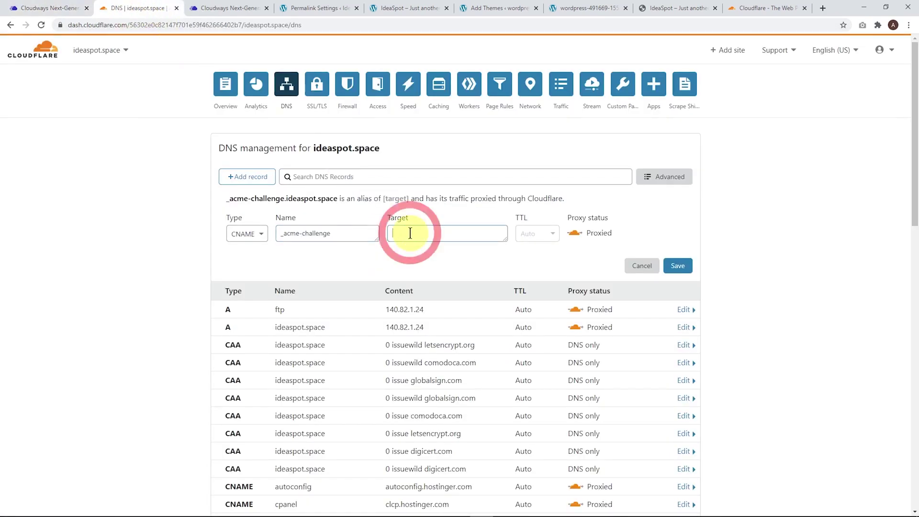
key("ctrl+v")
left_click(574, 244)
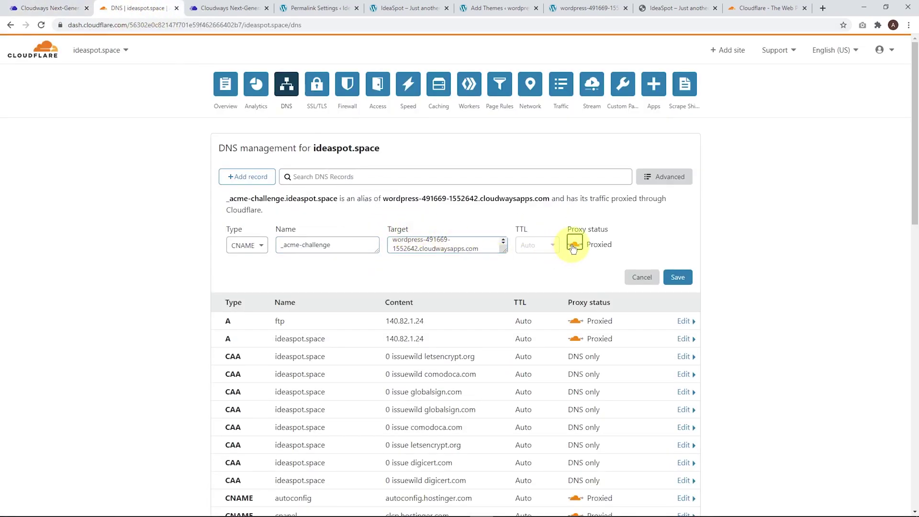
left_click(678, 267)
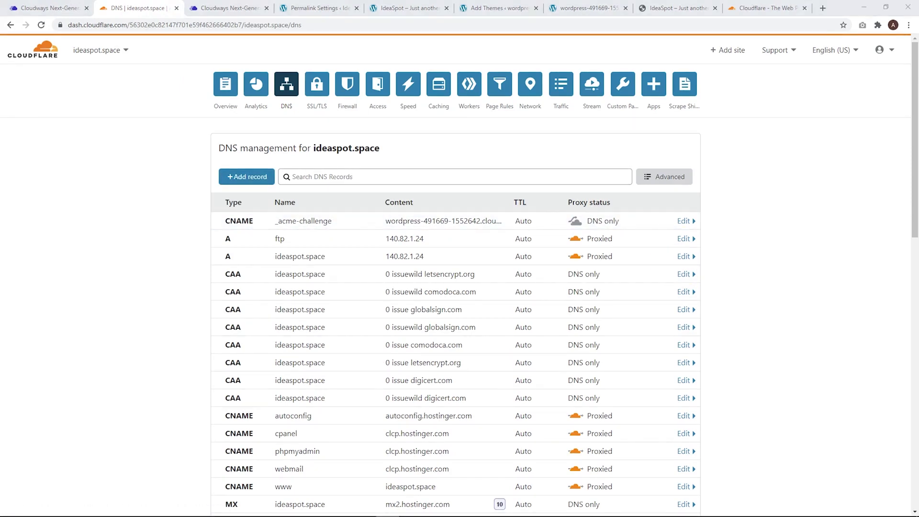
left_click(229, 94)
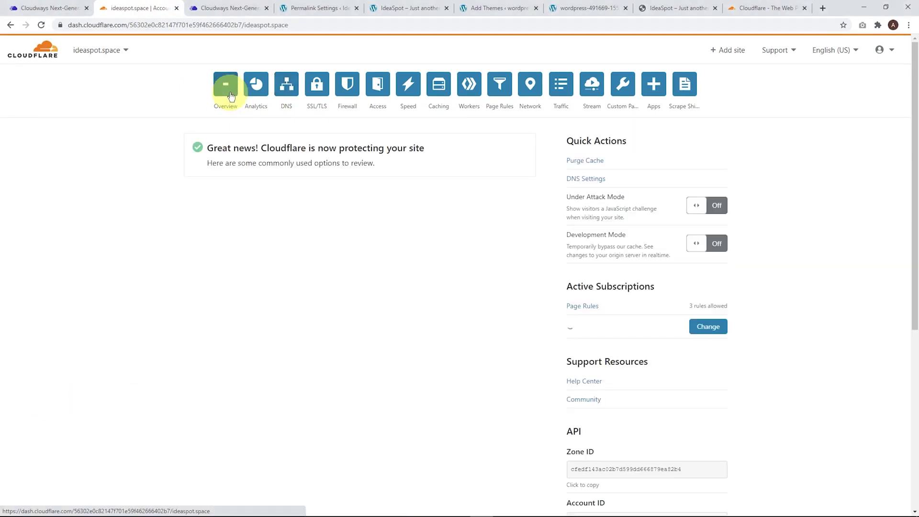
Switch Development Mode on and run Purge Everything on the Cloudflare cache.
left_click(694, 249)
left_click(535, 326)
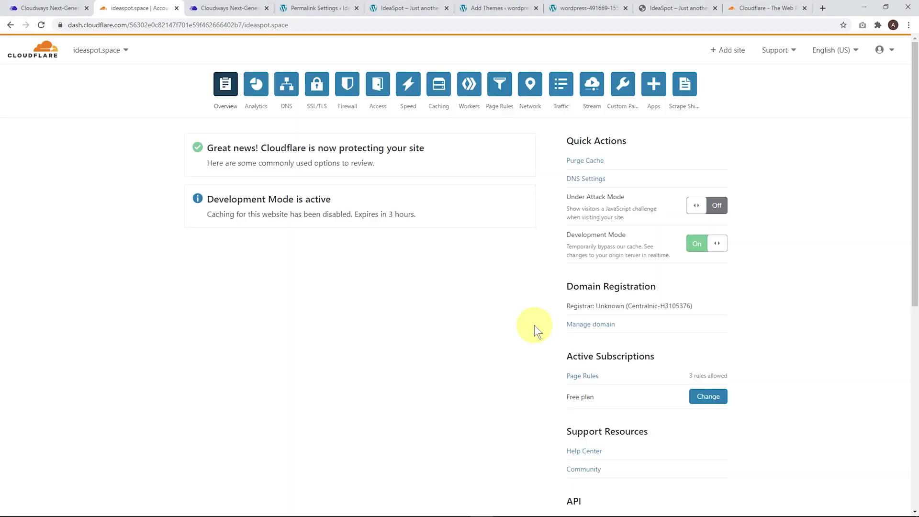
left_click(586, 161)
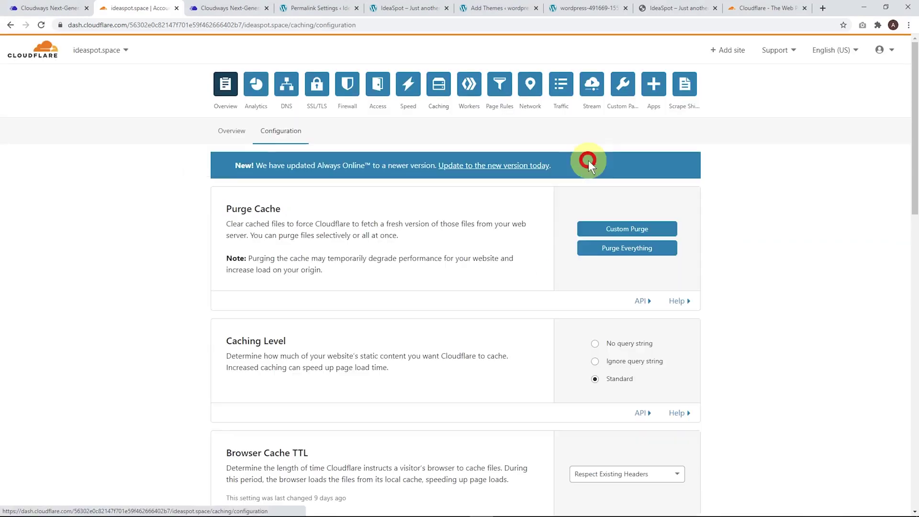
left_click(615, 247)
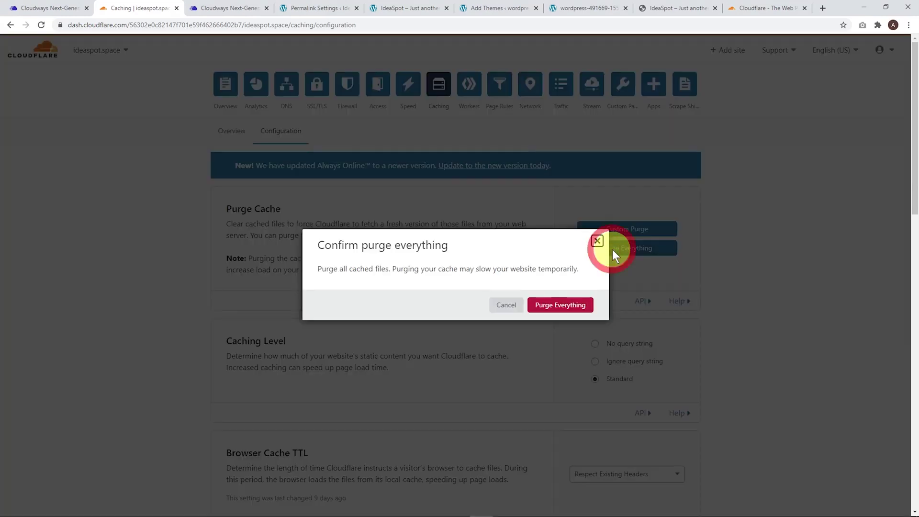
left_click(560, 307)
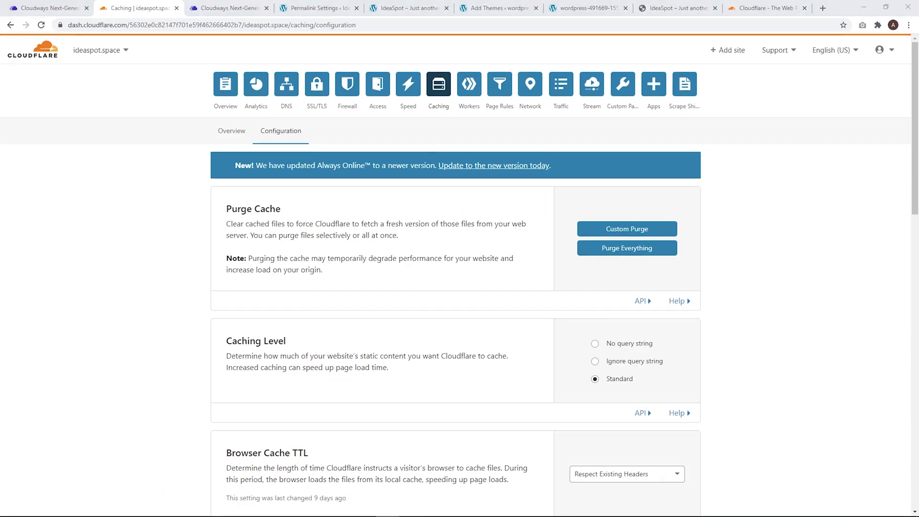
Verify the _acme-challenge DNS record, retrying after the first error, then install the wildcard certificate.
left_click(51, 9)
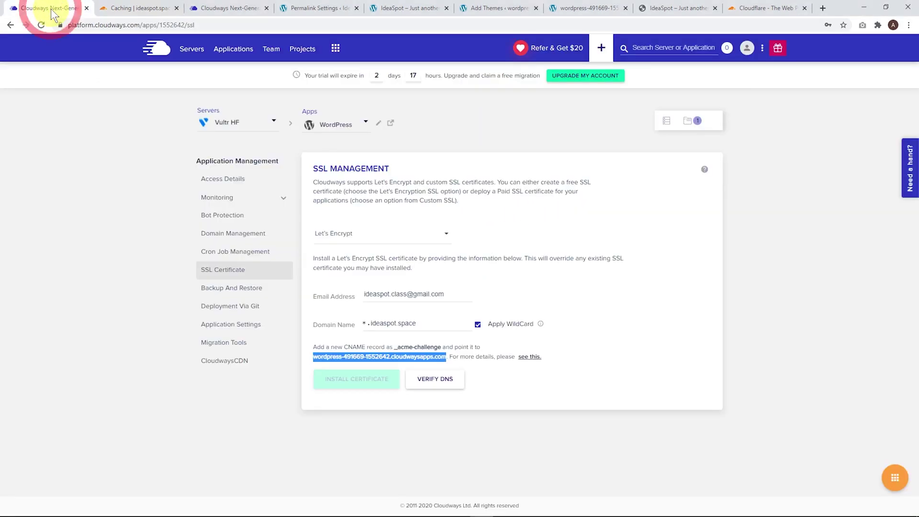
key("alt+Tab")
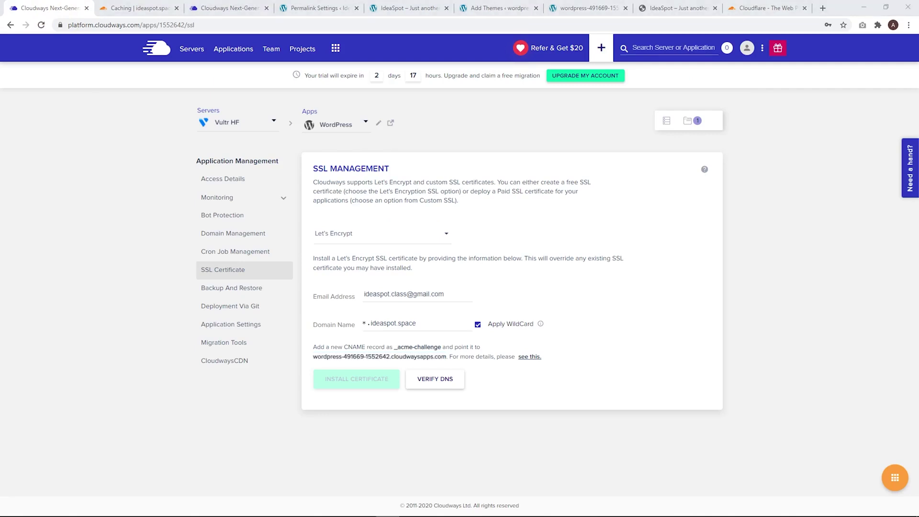
left_click(425, 382)
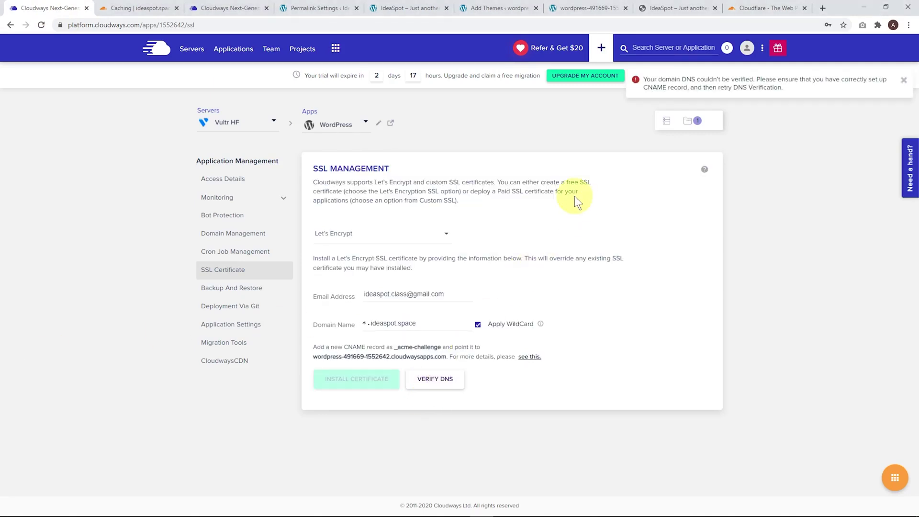
left_click(903, 80)
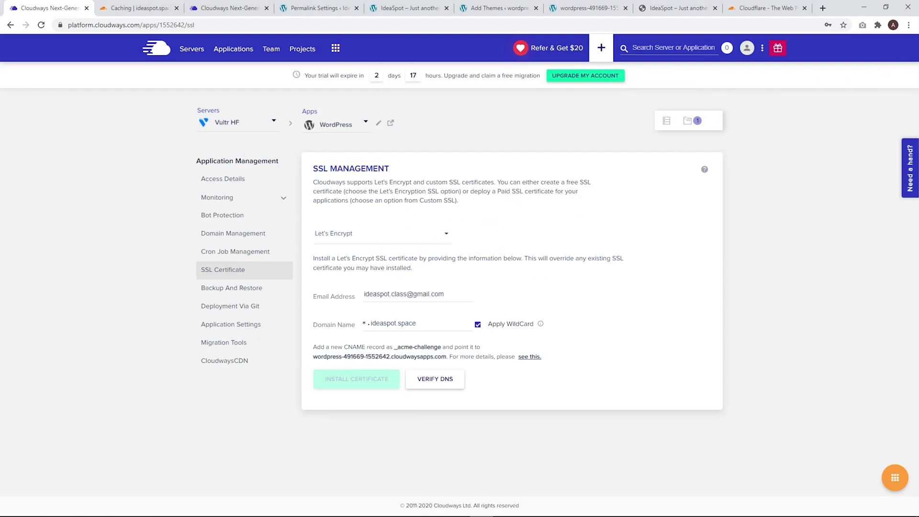
key("alt+Tab")
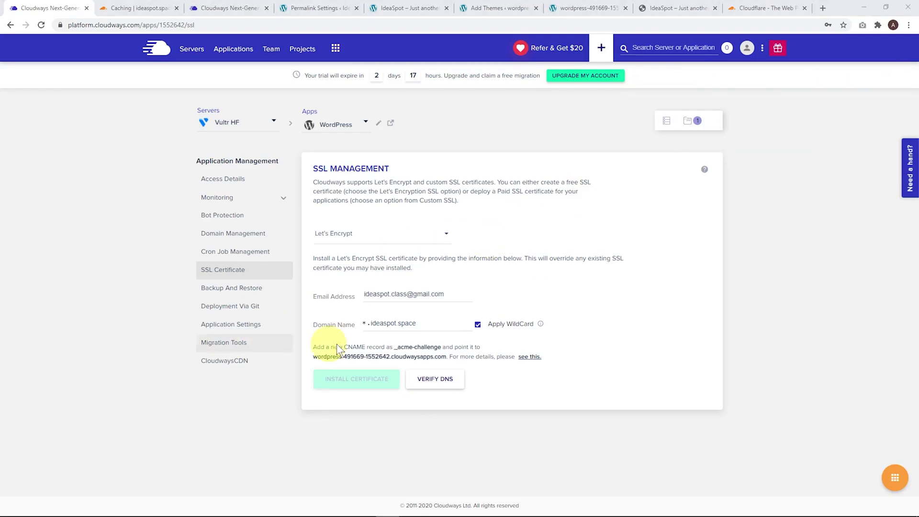
left_click(438, 381)
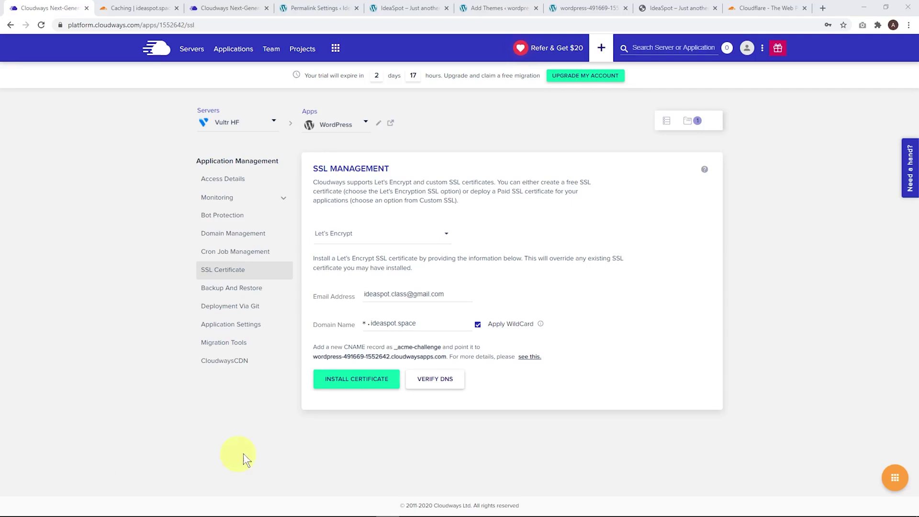
left_click(334, 385)
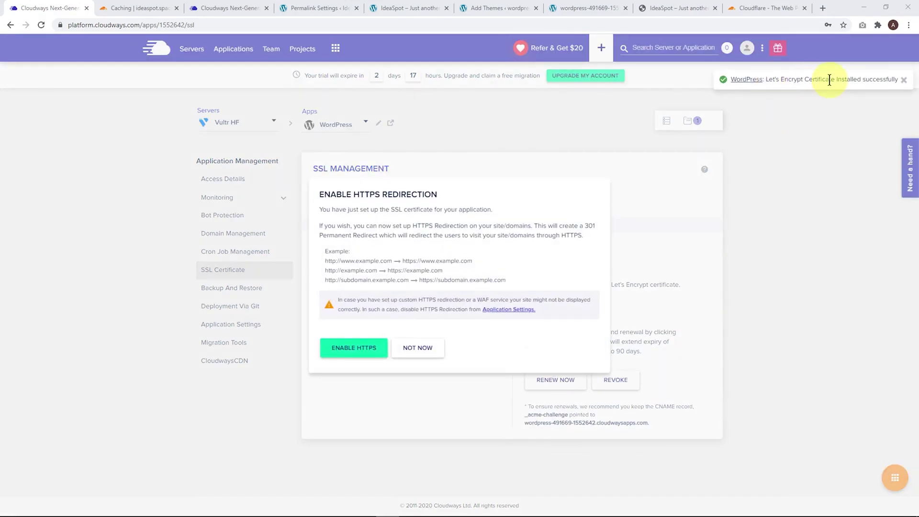
Decline HTTPS redirection for now, keeping the Let's Encrypt certificate with auto renewal on.
left_click(417, 352)
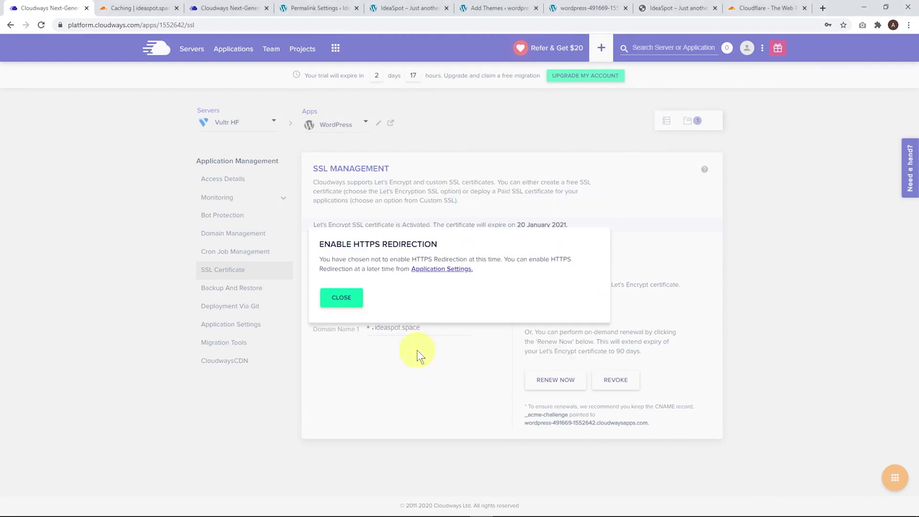
left_click(338, 300)
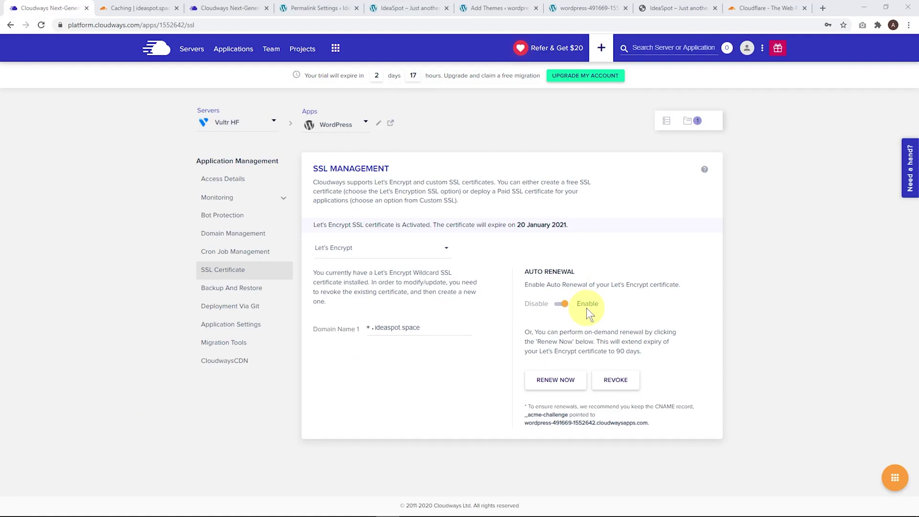
left_click(224, 178)
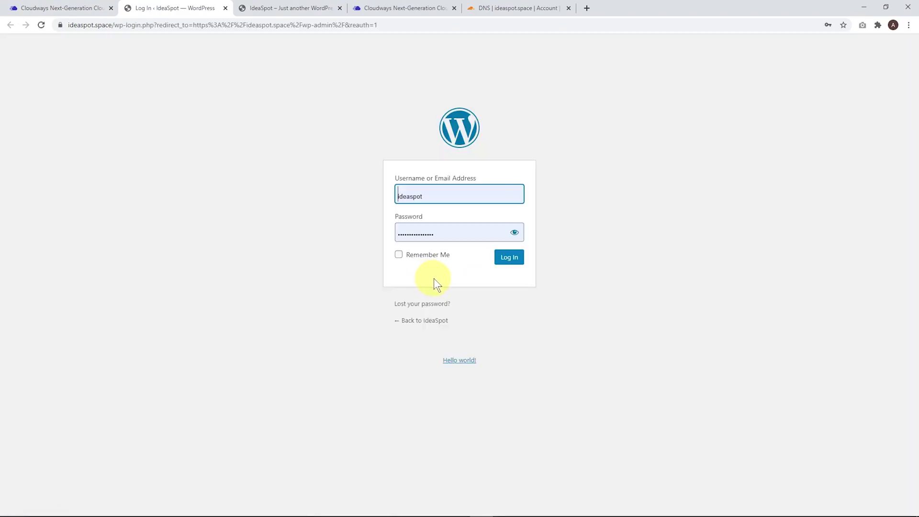
Log in to the ideaspot.space WordPress admin using the autofilled username and password.
left_click(505, 258)
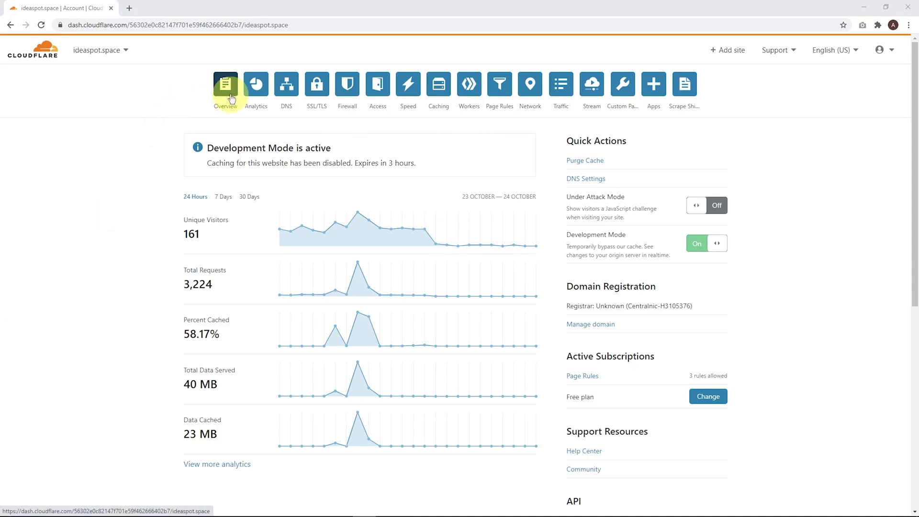
Toggle Cloudflare Development Mode off for ideaspot.space.
left_click(703, 249)
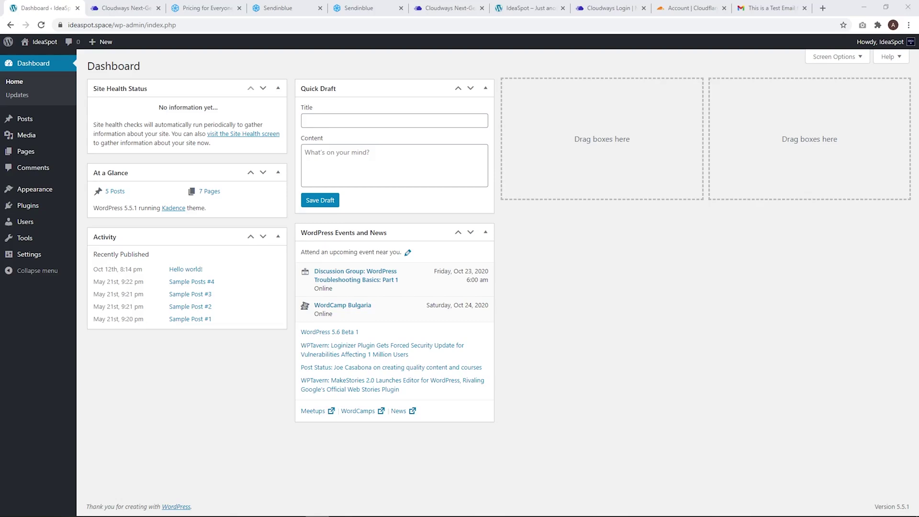
In the server's SMTP settings, choose Your Own SMTP with Other as the provider.
key("ctrl+Tab")
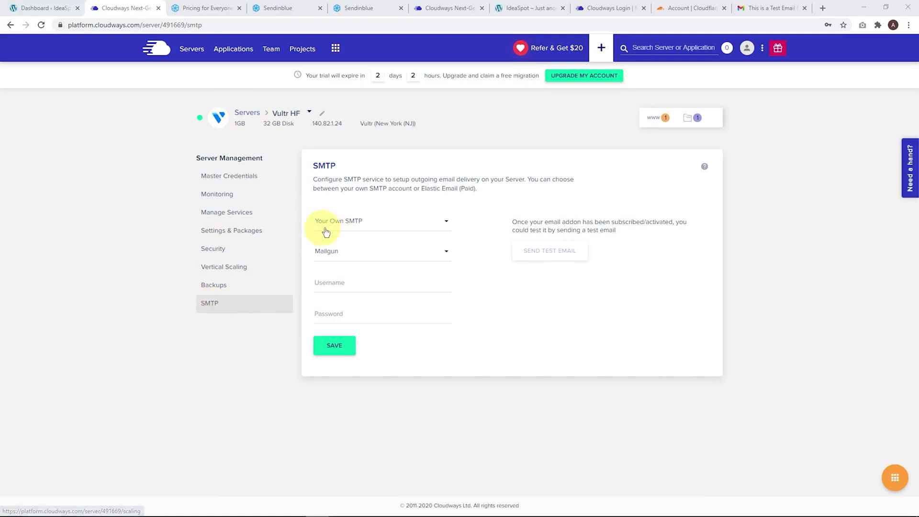
left_click(346, 226)
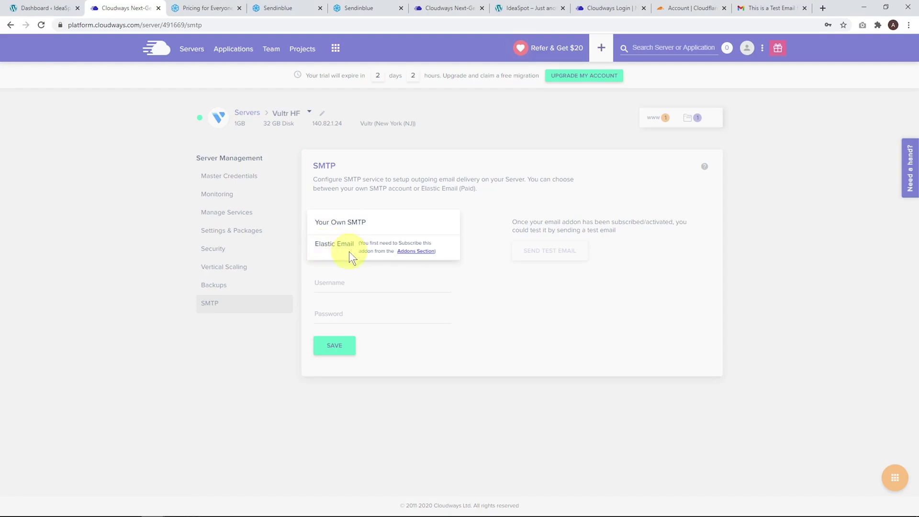
left_click(347, 222)
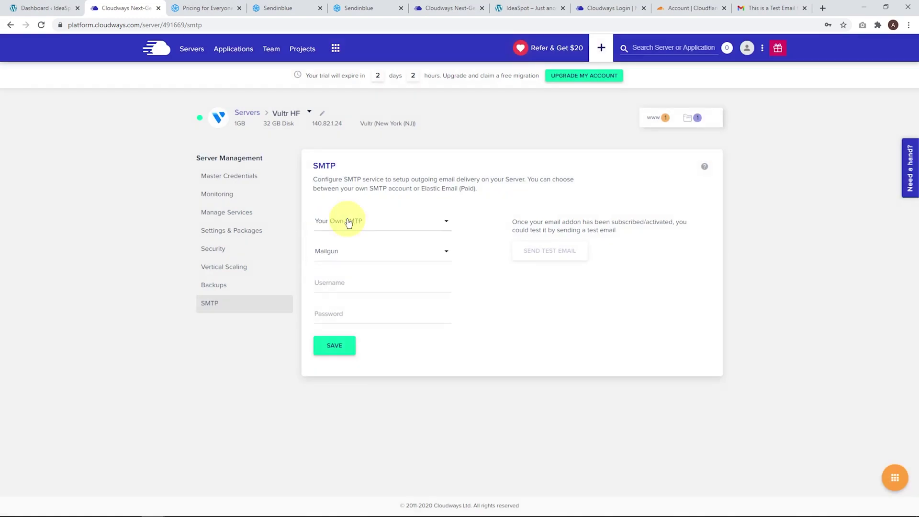
left_click(365, 251)
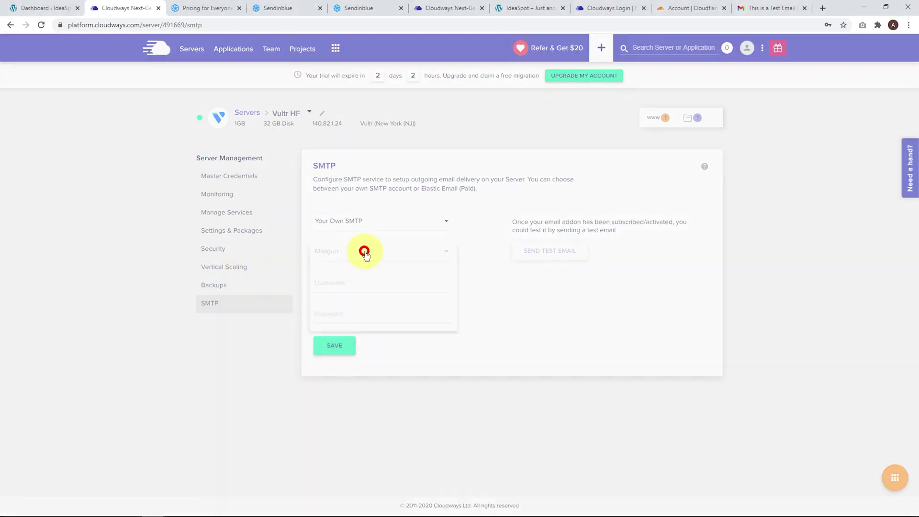
scroll(335, 325, "down", 2)
left_click(335, 350)
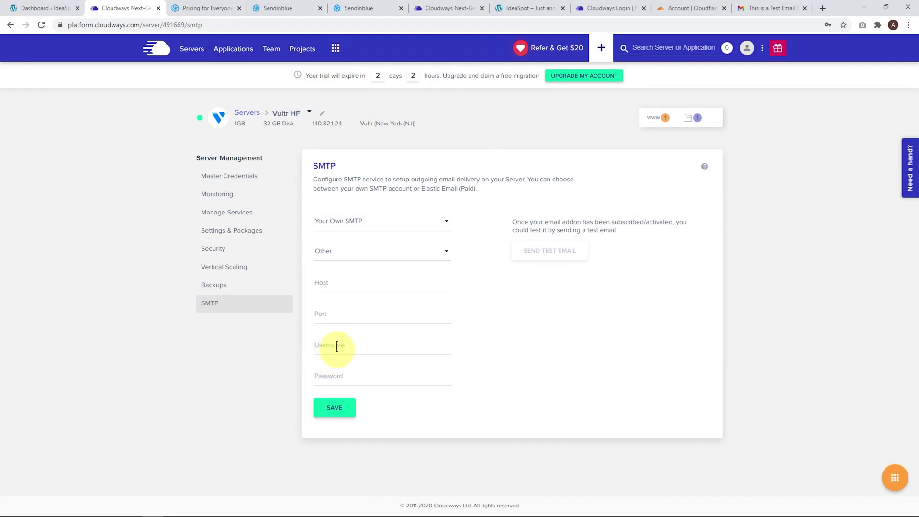
left_click(203, 9)
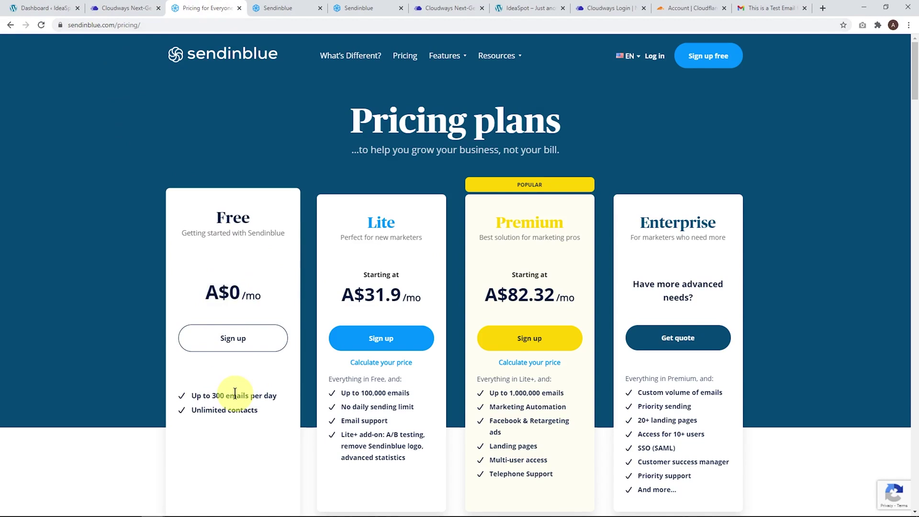
Locate Sendinblue's SMTP details and select the relay server smtp-relay.sendinblue.com (port 587).
key("ctrl+Tab")
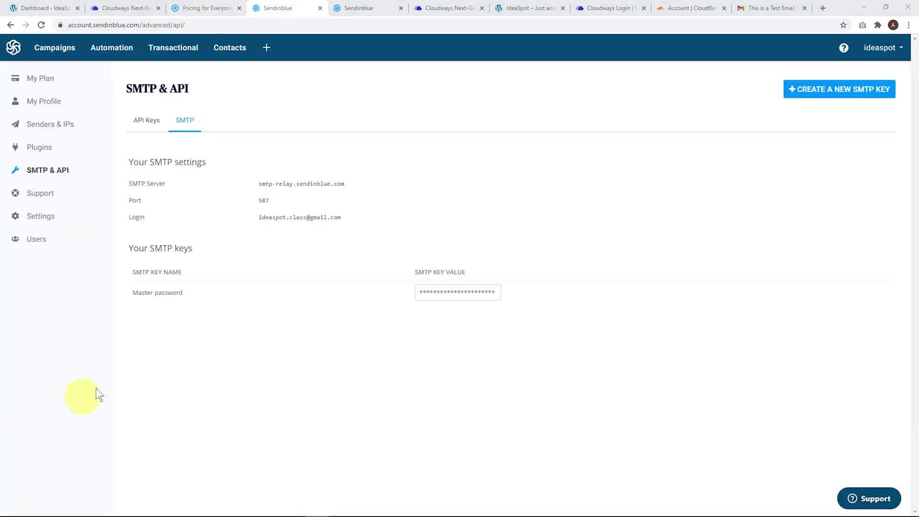
left_click(877, 52)
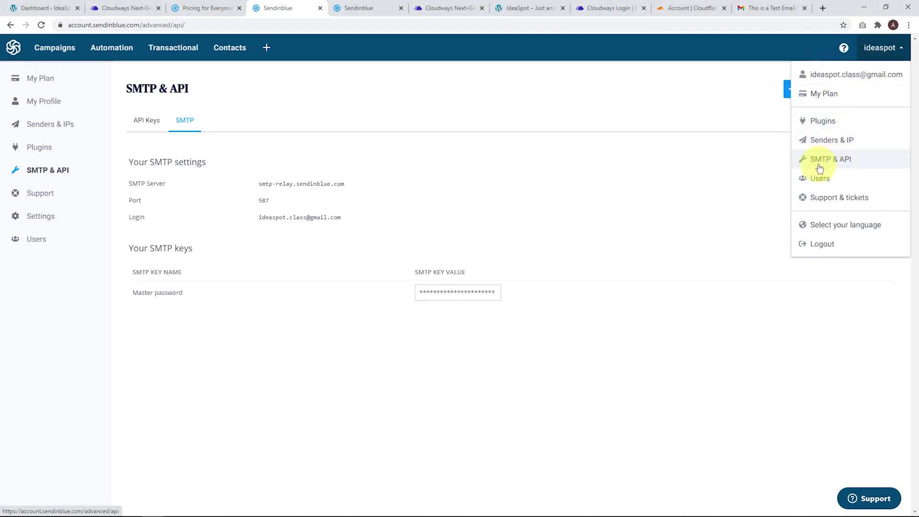
left_click(654, 184)
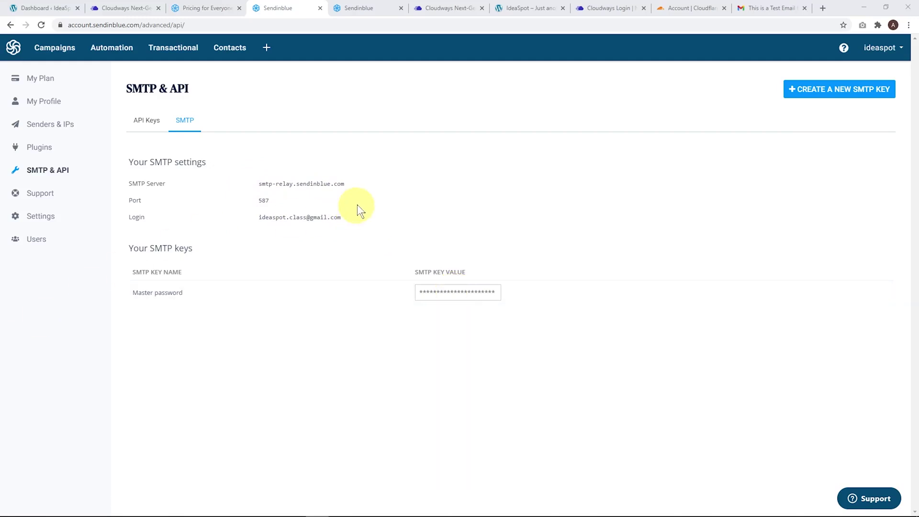
left_click_drag(352, 183, 258, 184)
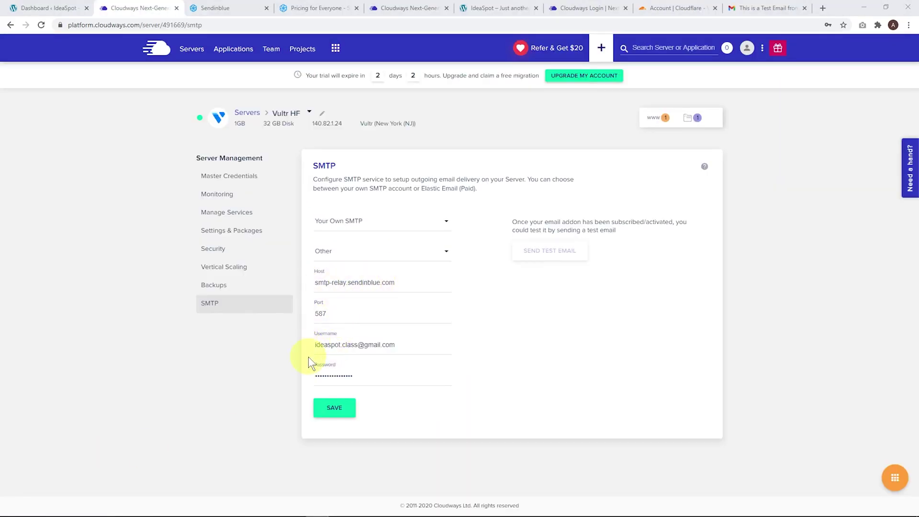
Save the Sendinblue relay SMTP settings and send a test email to the prefilled address.
left_click(332, 409)
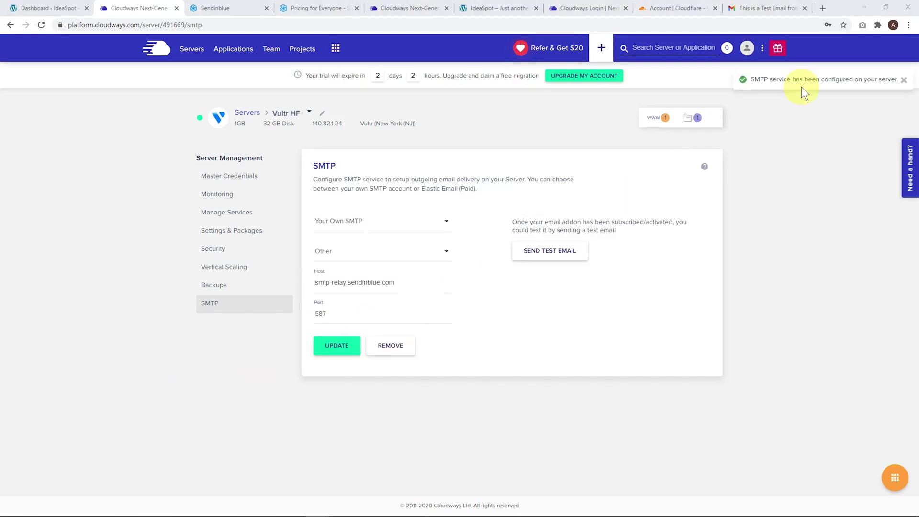
left_click(541, 251)
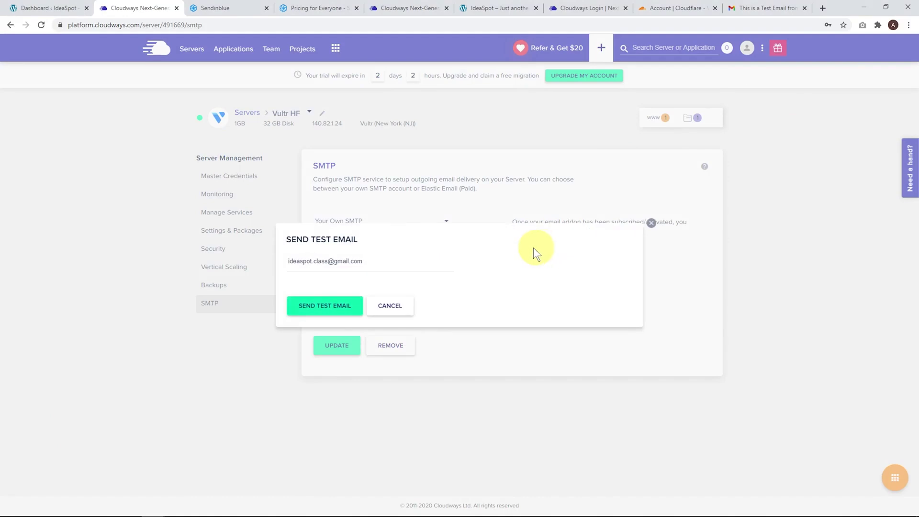
left_click(325, 310)
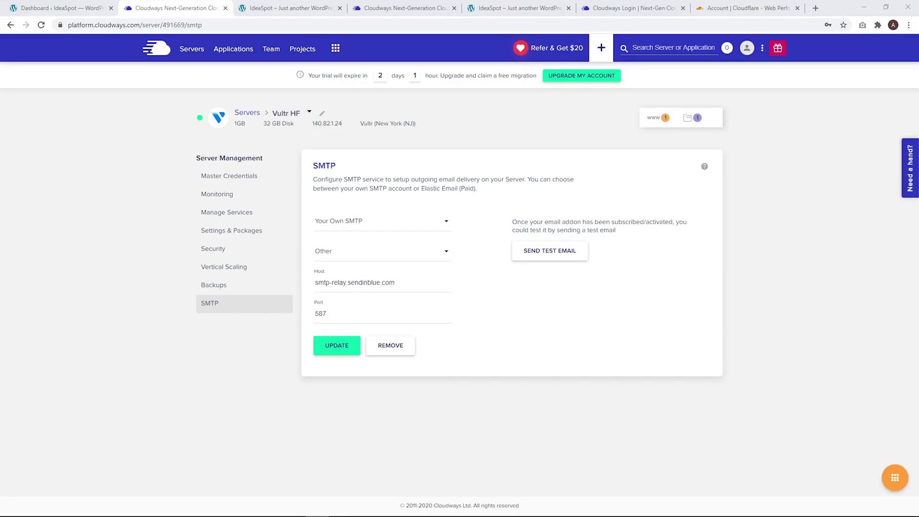
left_click(288, 8)
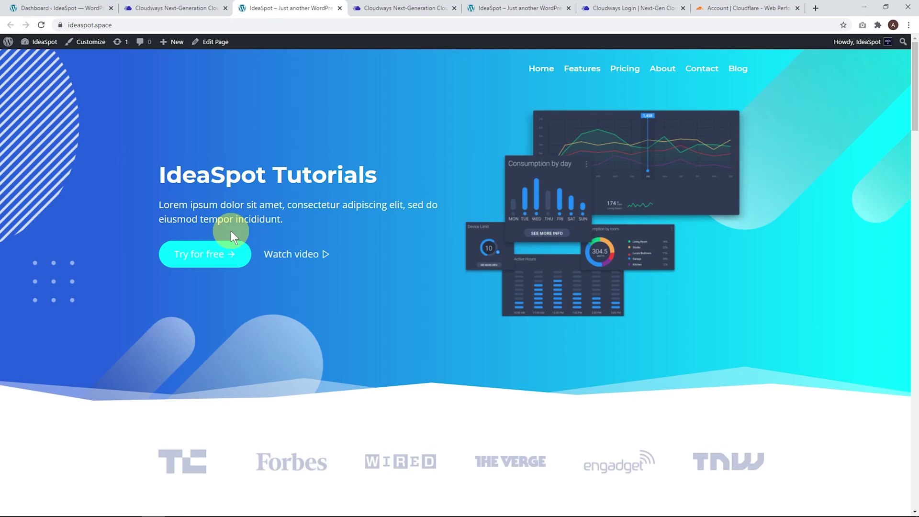
key("ctrl+shift+Tab")
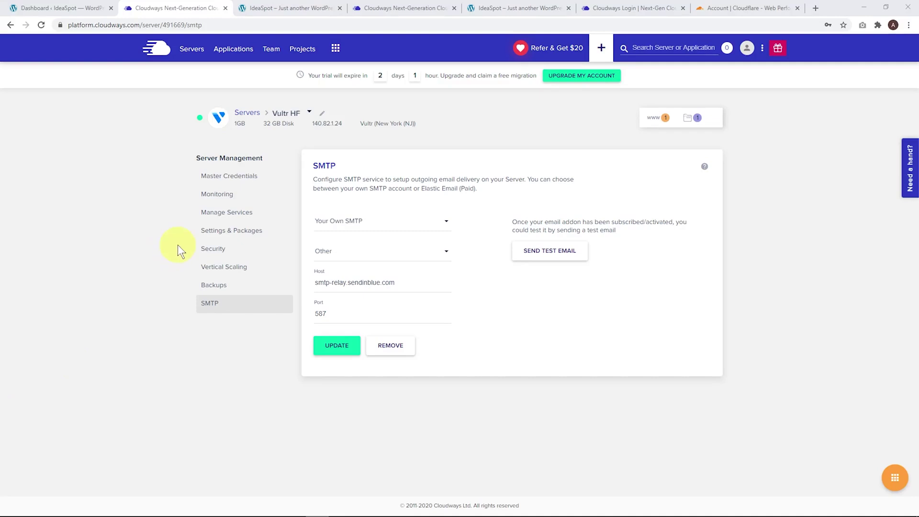
Set upload size to 100 MB and memory limit to 256 MB, save, then view packages.
left_click(228, 234)
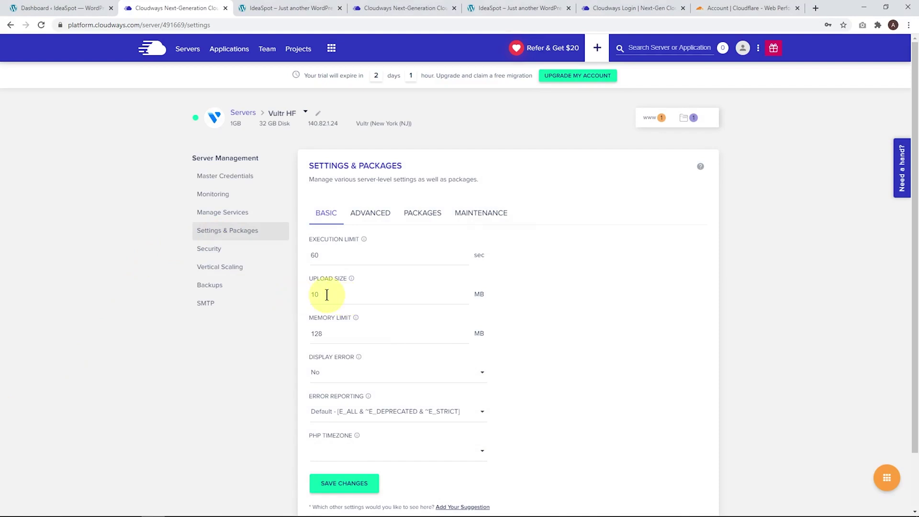
left_click(327, 294)
type("0")
left_click_drag(323, 334, 277, 333)
type("256")
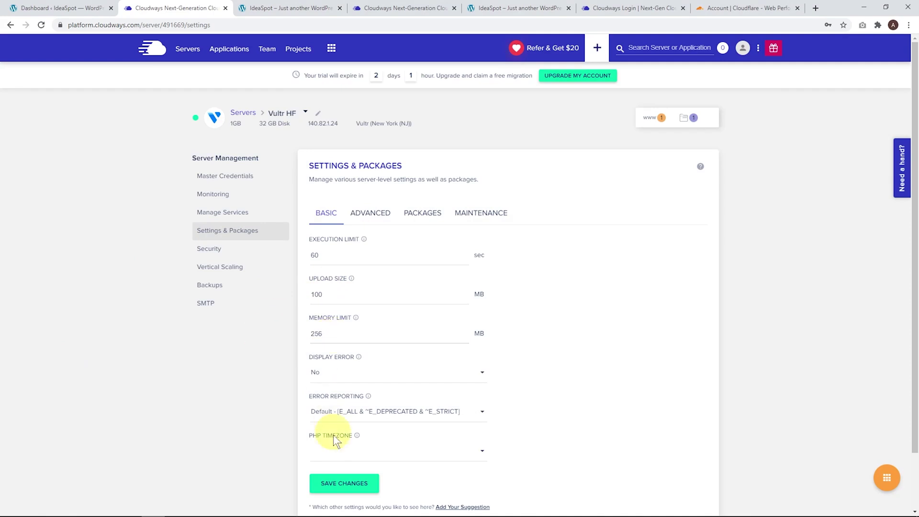
left_click(327, 483)
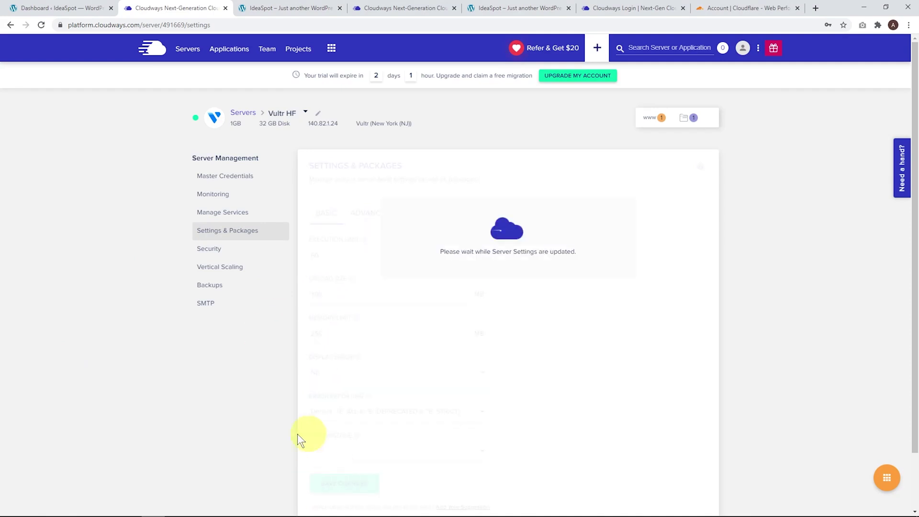
left_click(422, 214)
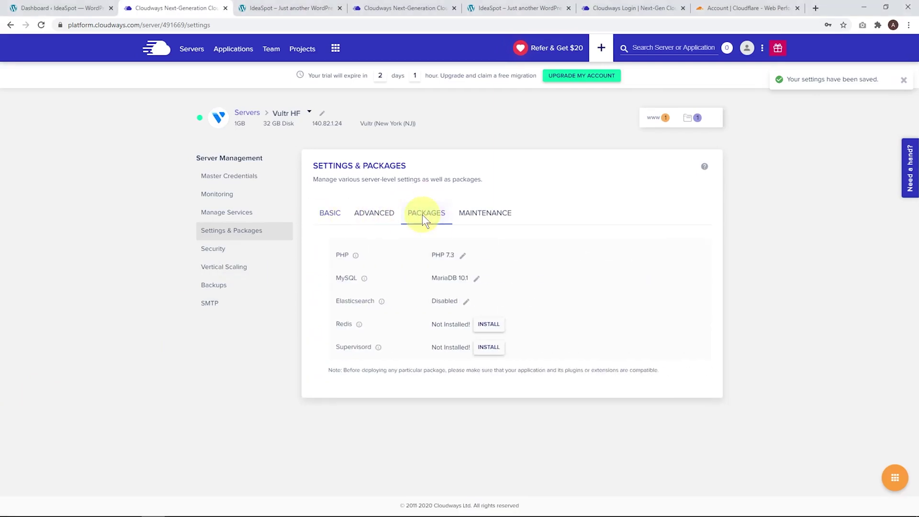
Switch the server from PHP 7.3 to 7.4, accepting the warning, and install Redis.
left_click(447, 256)
left_click(446, 258)
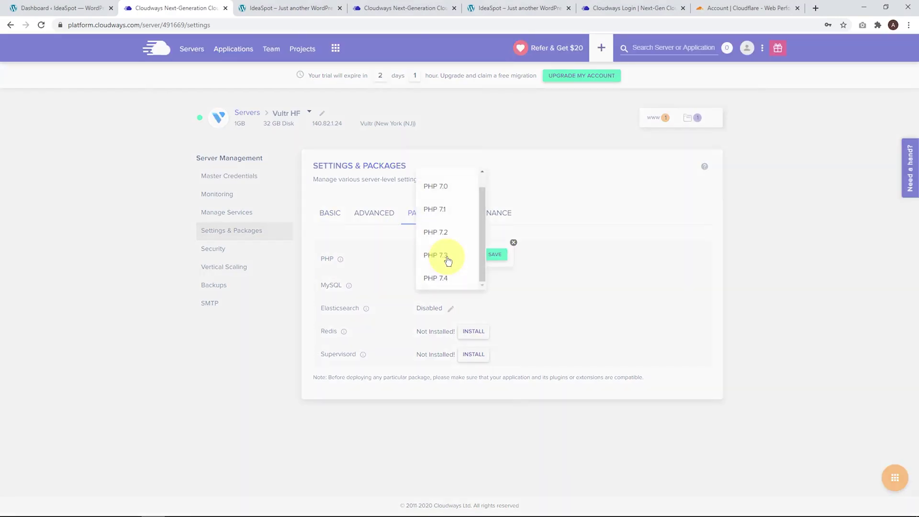
left_click(444, 278)
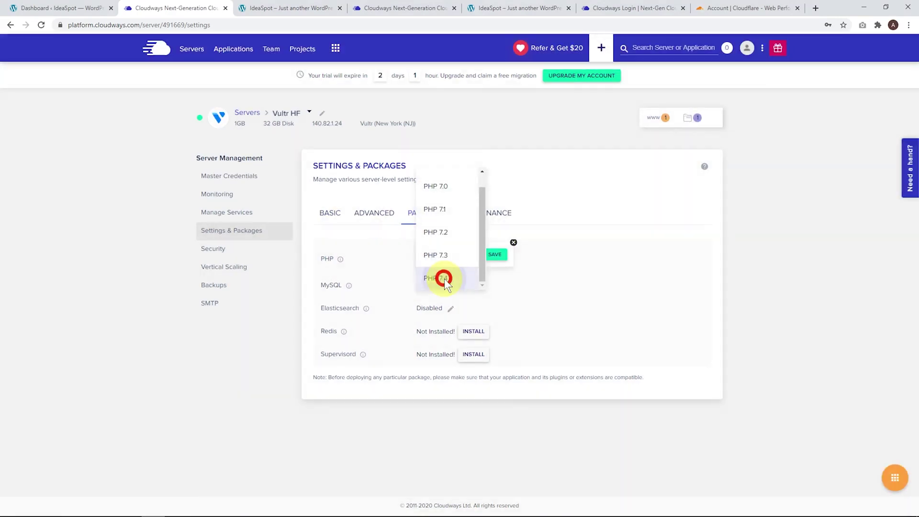
left_click(493, 255)
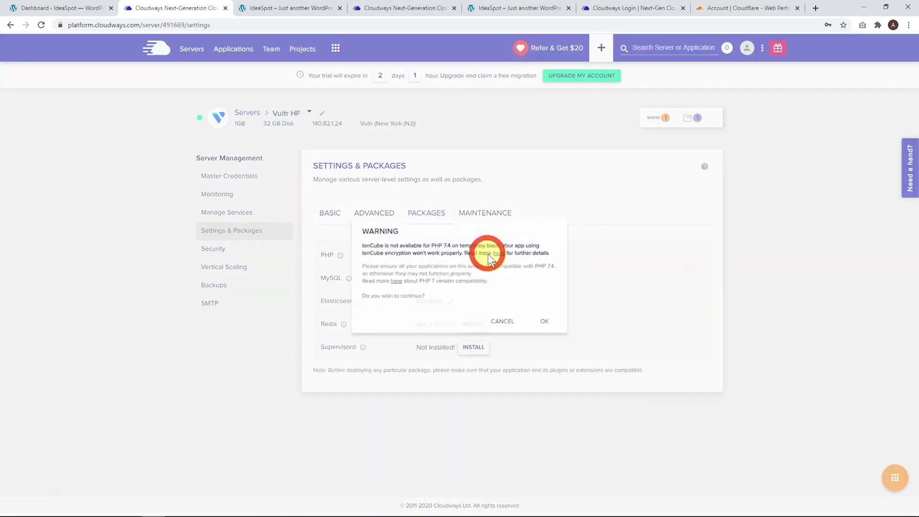
left_click(553, 325)
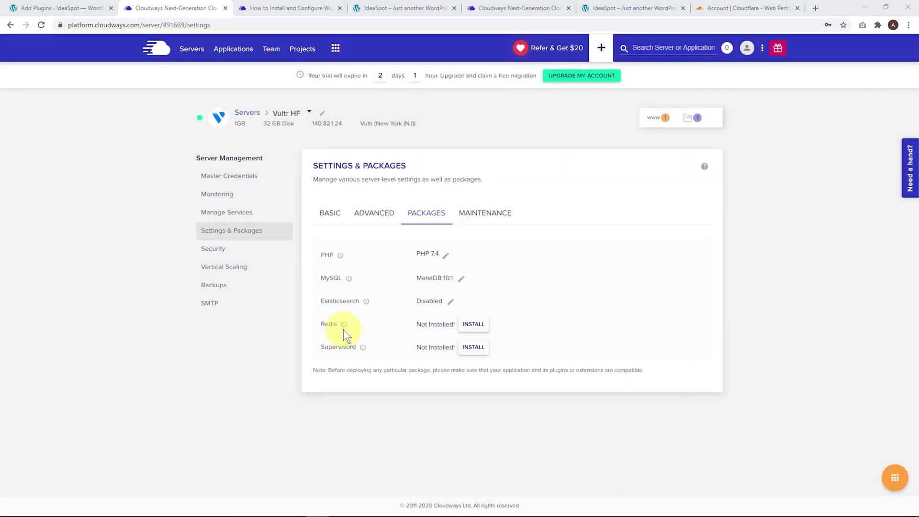
left_click(486, 326)
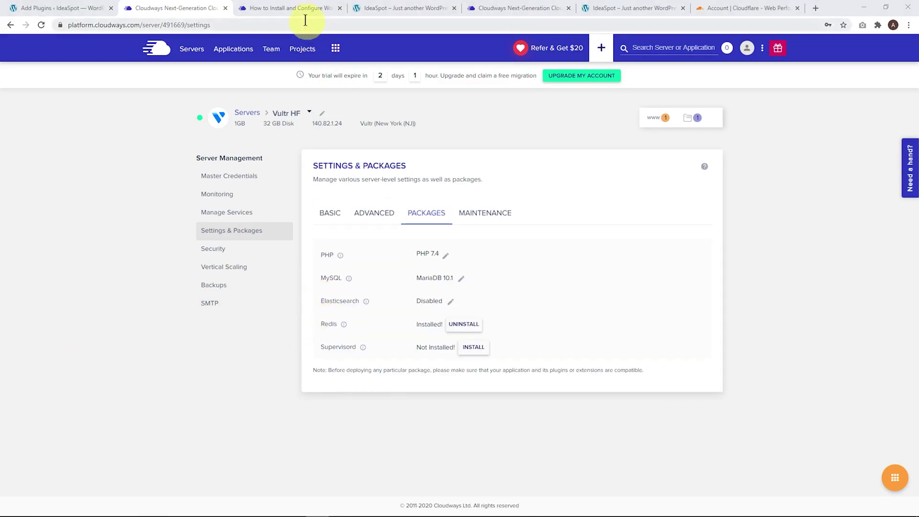
left_click(296, 9)
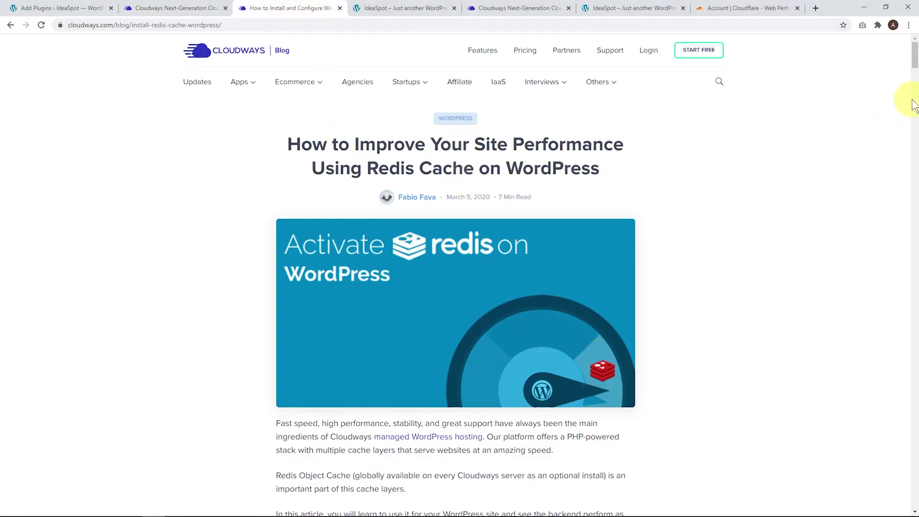
Scroll the Redis guide to its wp-config section, then return to the 'wp config' plugin results.
left_click_drag(913, 57, 912, 147)
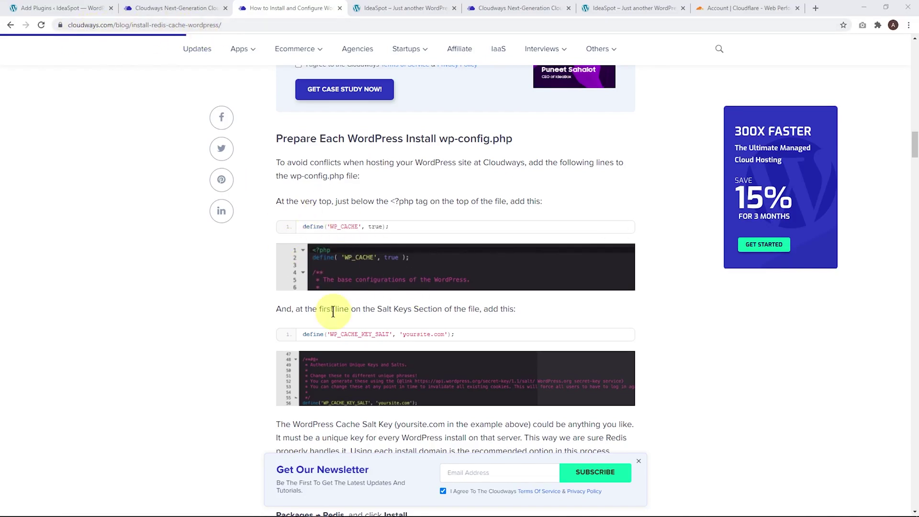
key("ctrl+1")
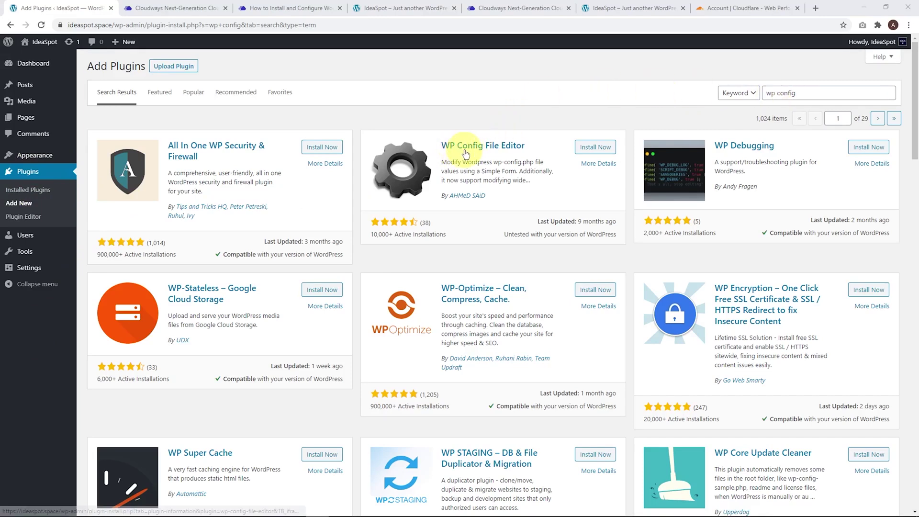
Install and activate the WP Config File Editor plugin, then open WPCF Editor from the sidebar.
left_click(594, 147)
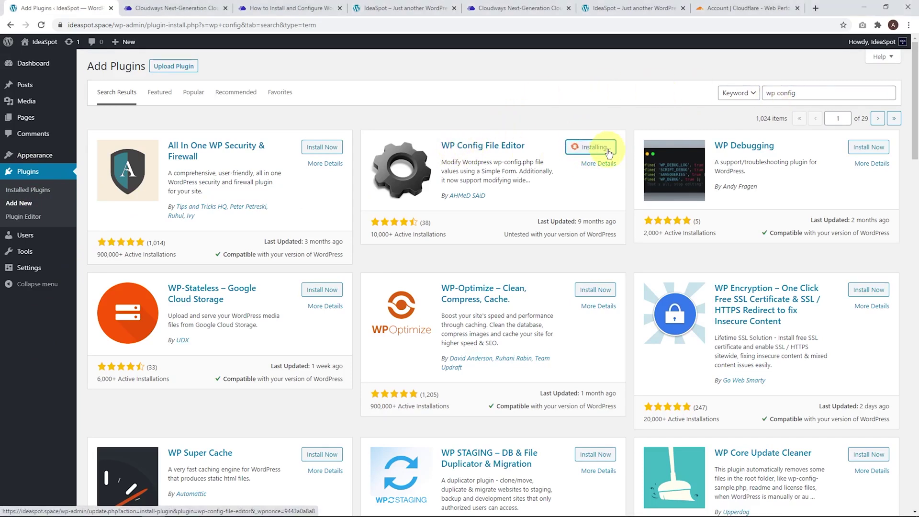
left_click(597, 149)
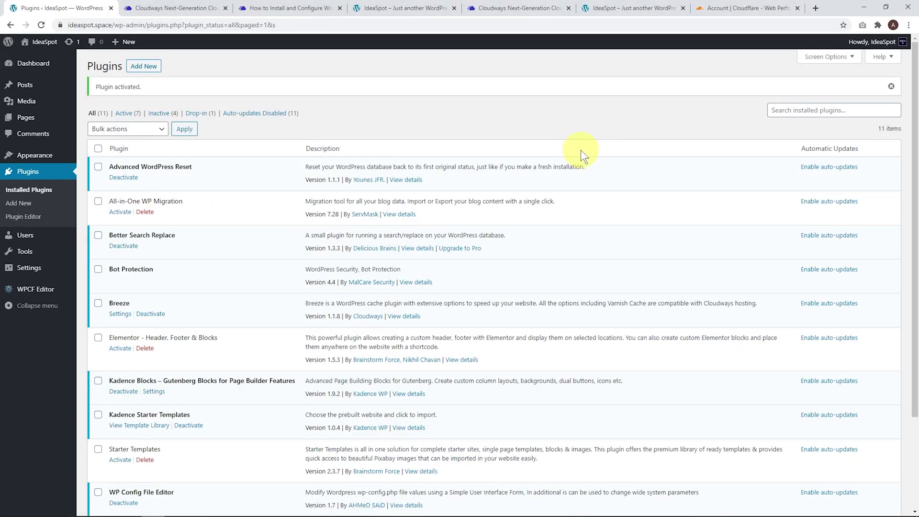
left_click(55, 290)
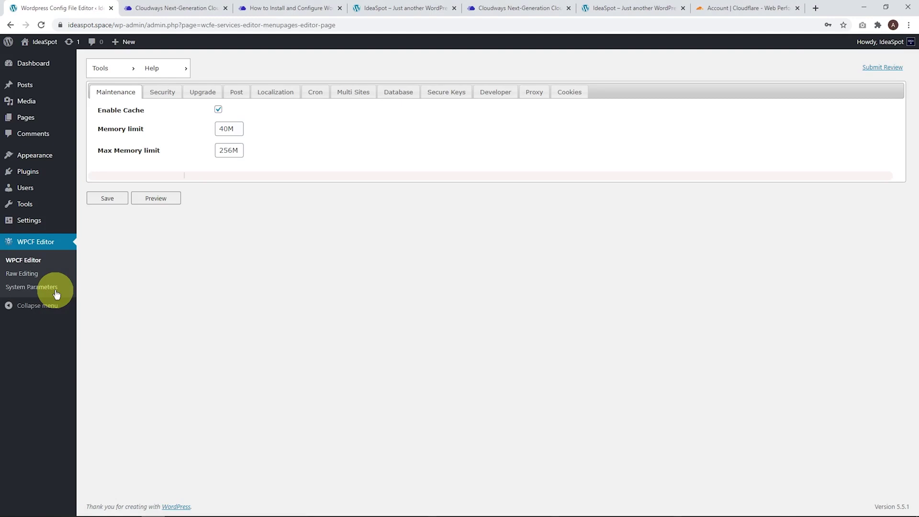
Open wp-config.php in WPCF Editor's Raw Editing and select the guide's WP_CACHE_KEY_SALT line.
left_click(16, 279)
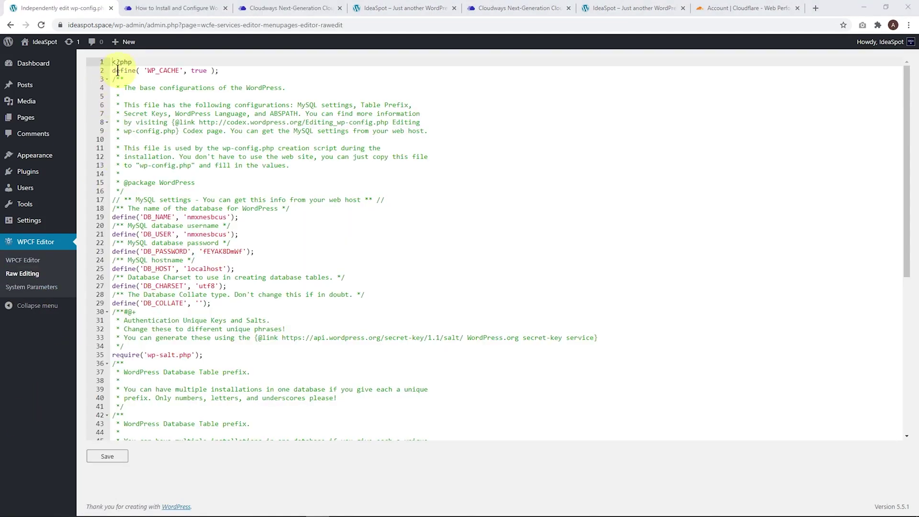
left_click(173, 8)
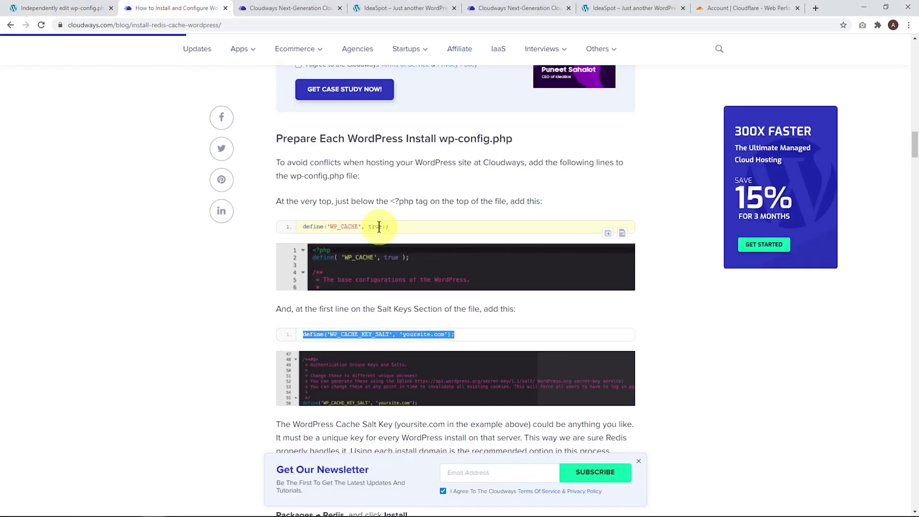
left_click(250, 300)
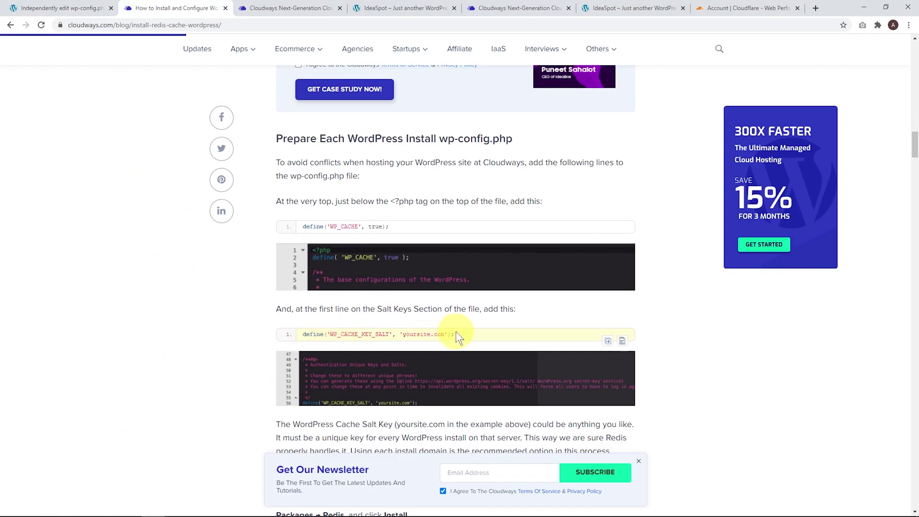
left_click_drag(455, 334, 300, 316)
key("ctrl+c")
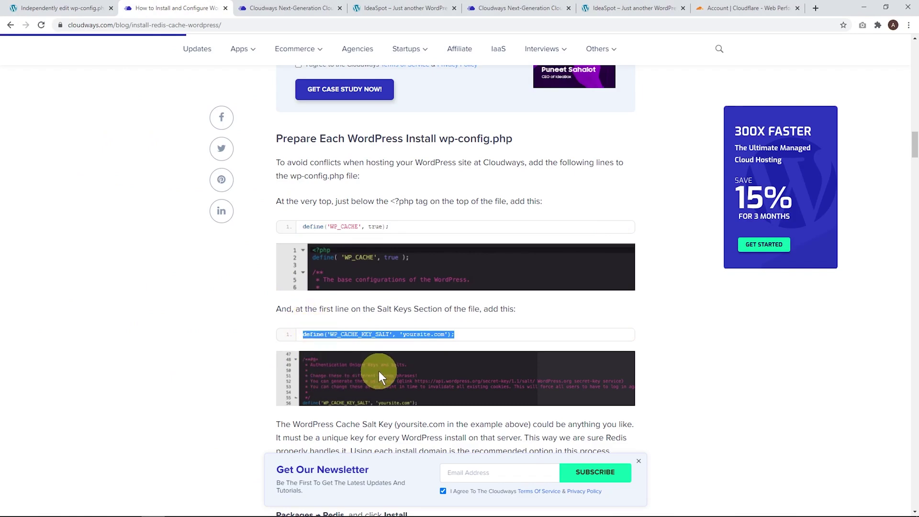
left_click(62, 8)
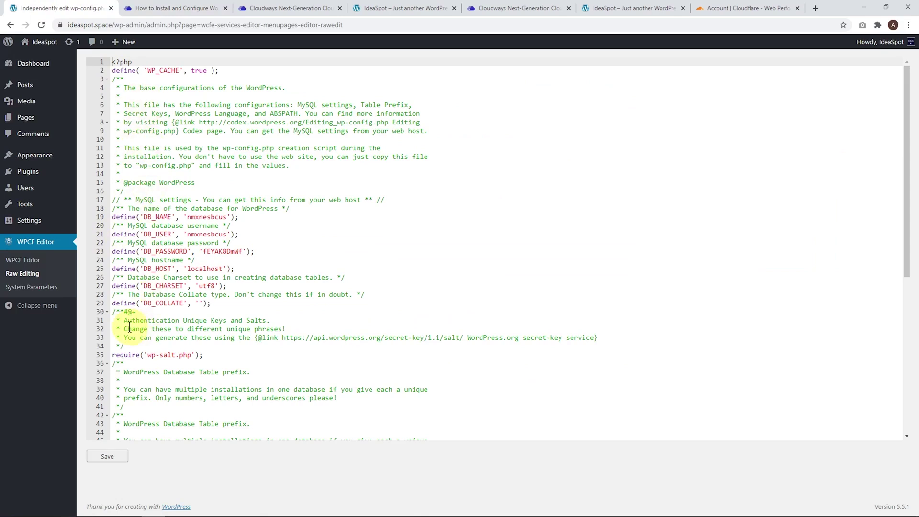
Insert define('WP_CACHE_KEY_SALT', 'ideaspot.space') as line 35, after the salts comment.
left_click(139, 346)
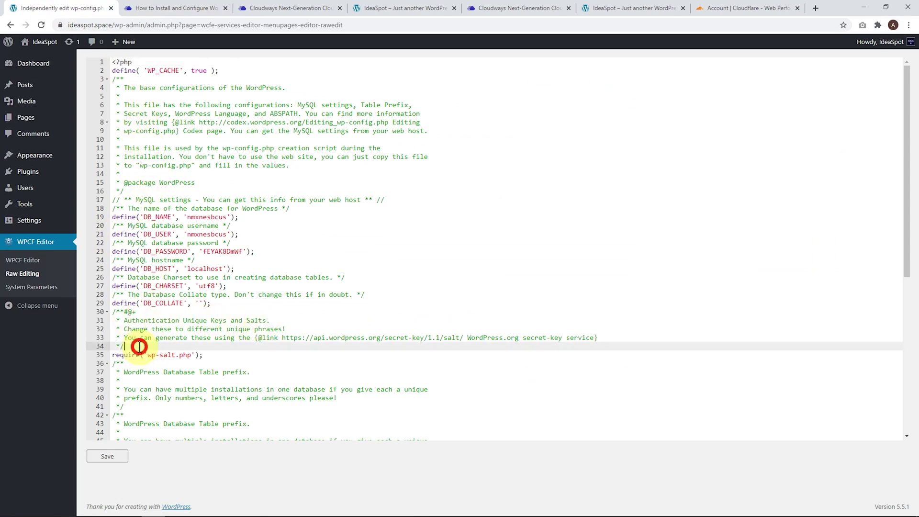
key("ctrl+v")
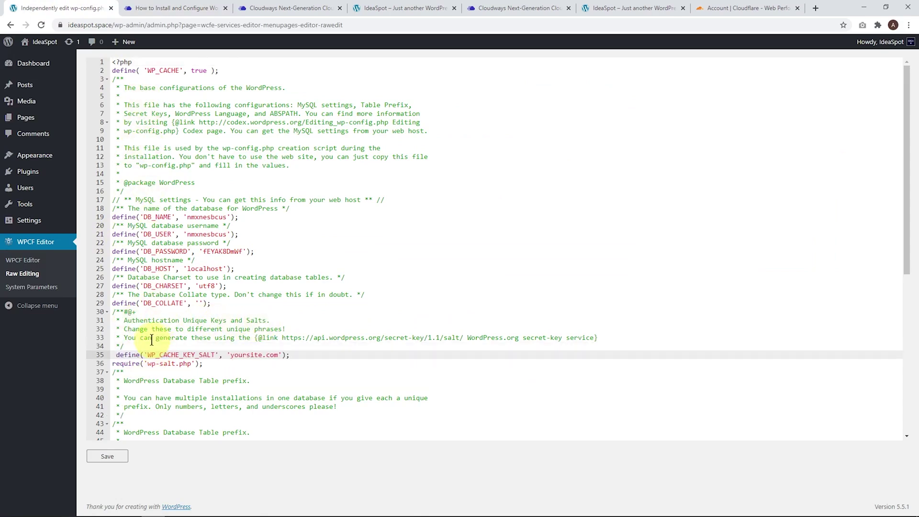
left_click(115, 355)
key("BackSpace")
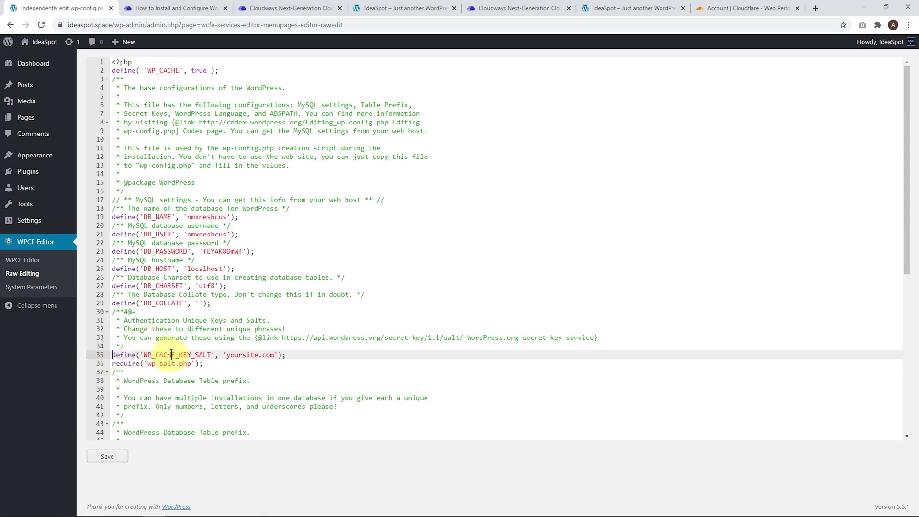
left_click(273, 354)
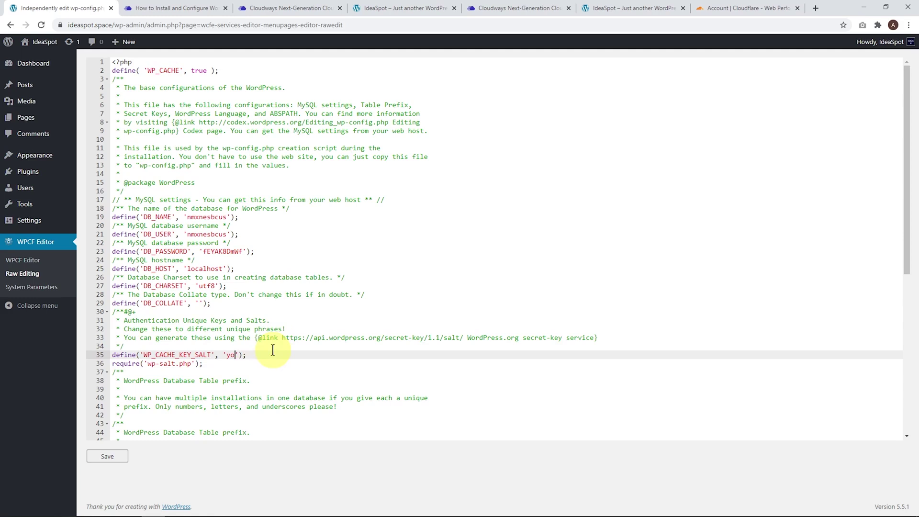
type("ideaspot.space")
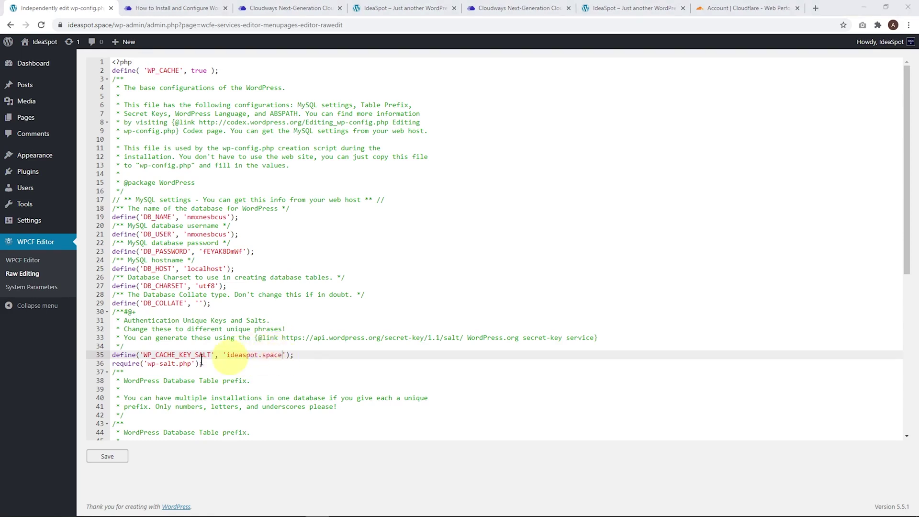
Save and confirm the wp-config.php update, then go to Installed Plugins.
left_click(111, 456)
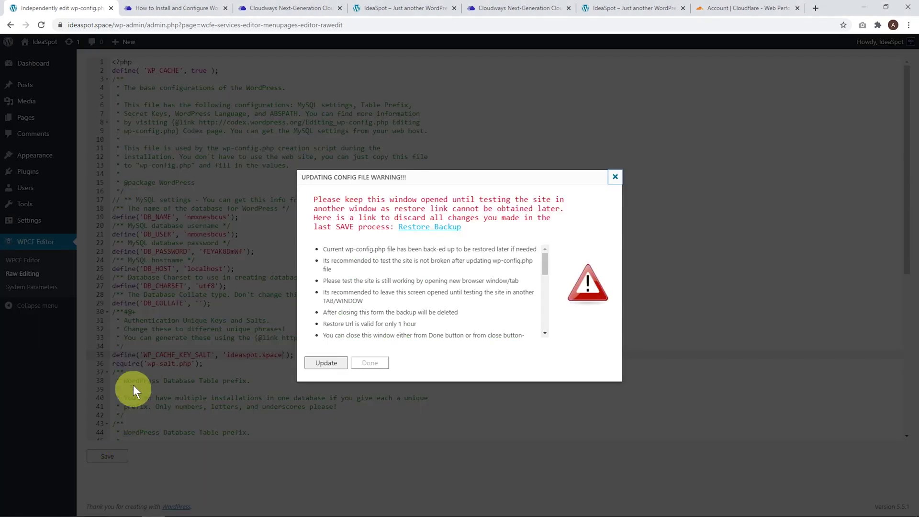
left_click(323, 362)
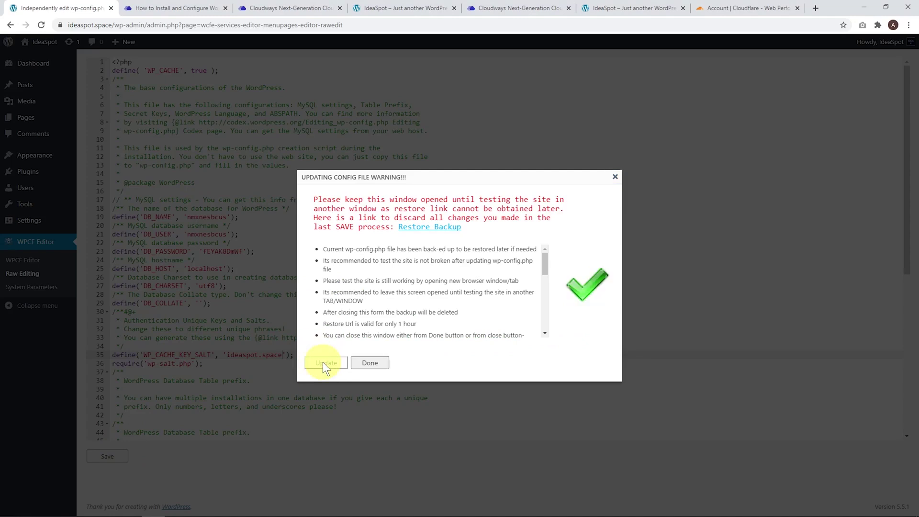
left_click(370, 363)
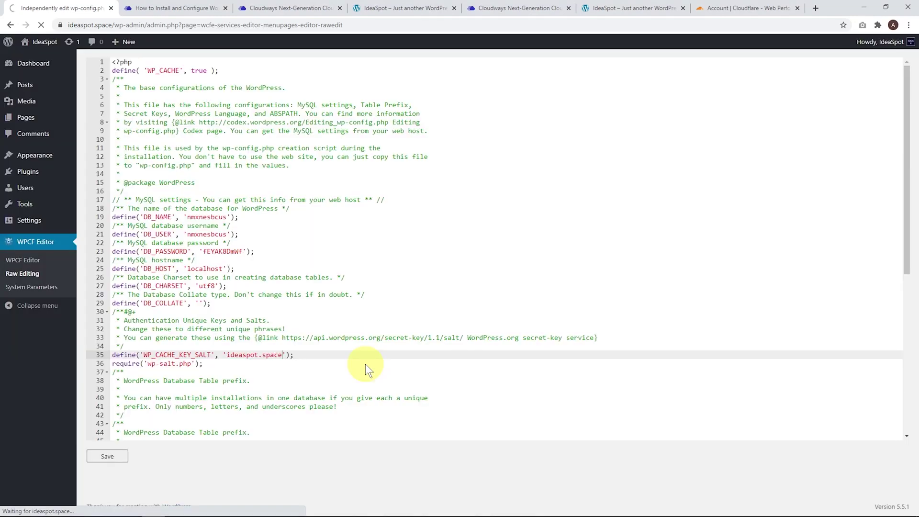
mouse_move(45, 176)
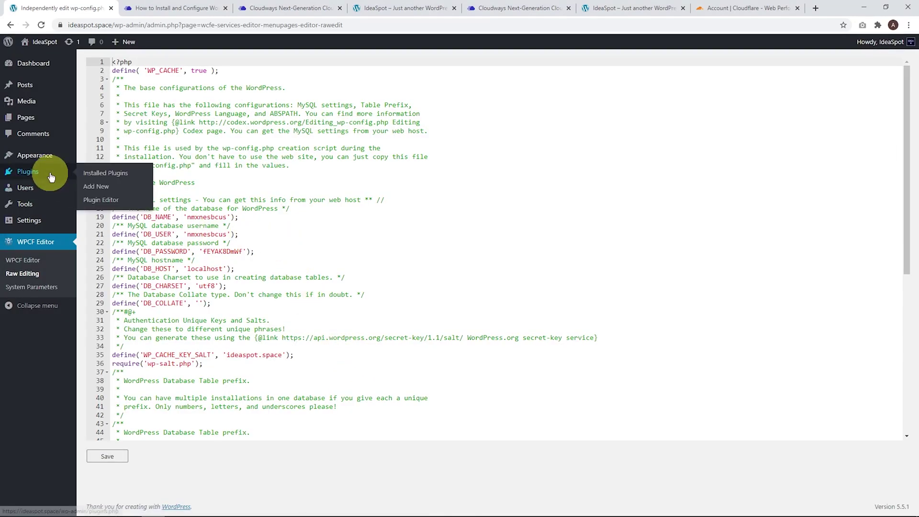
left_click(98, 173)
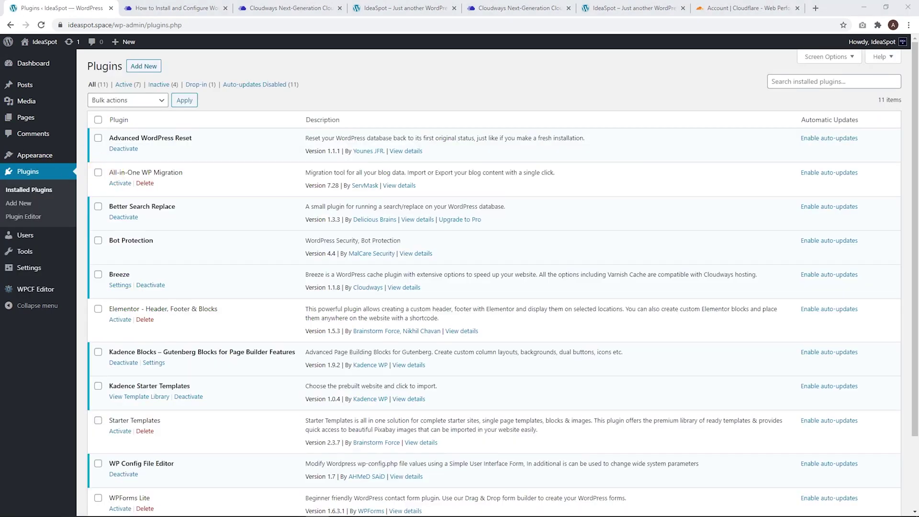
Deactivate and delete the WP Config File Editor plugin.
left_click(126, 475)
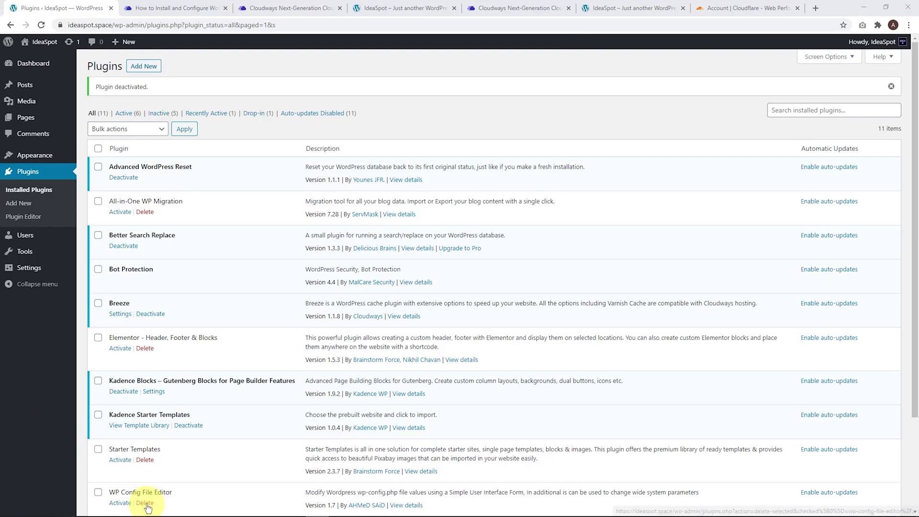
left_click(145, 502)
left_click(505, 78)
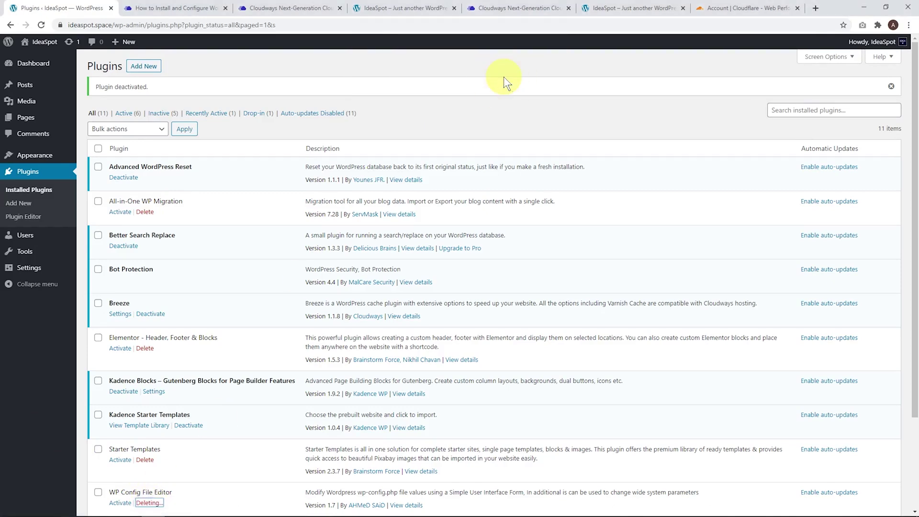
Search for the Redis plugin, then install and activate Redis Object Cache.
left_click(143, 66)
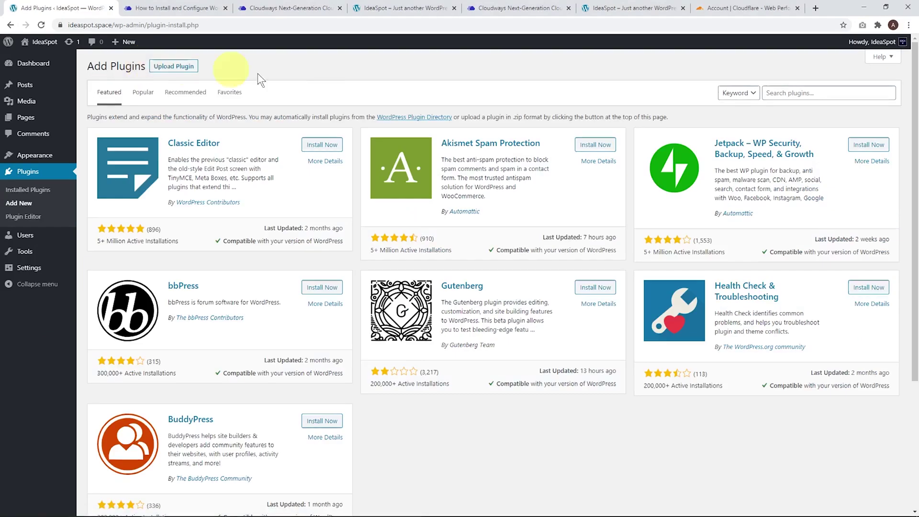
left_click(772, 94)
type("res")
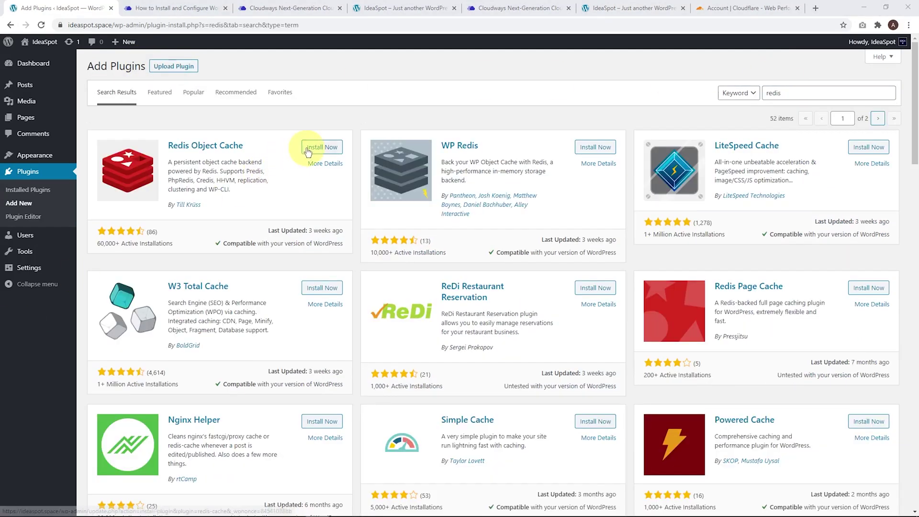
left_click(311, 147)
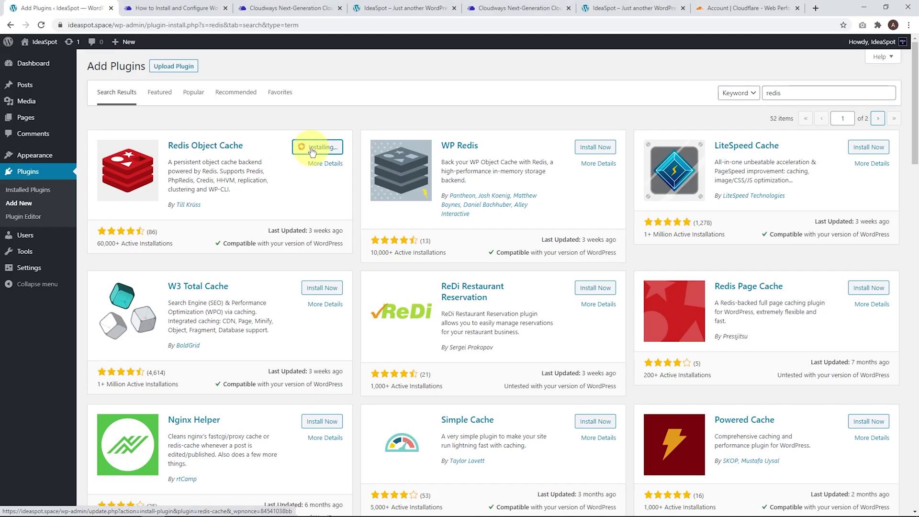
left_click(312, 149)
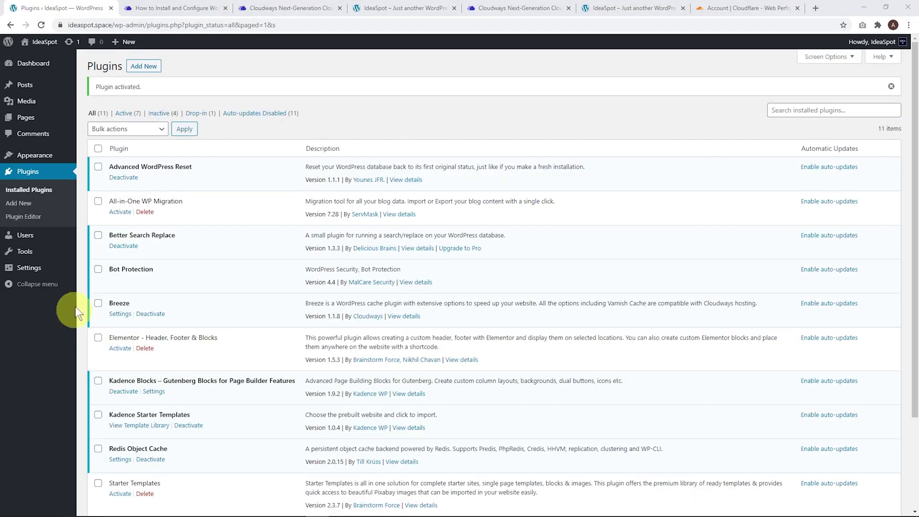
Enable the object cache on the Settings > Redis page so it reads Connected.
mouse_move(36, 267)
left_click(91, 364)
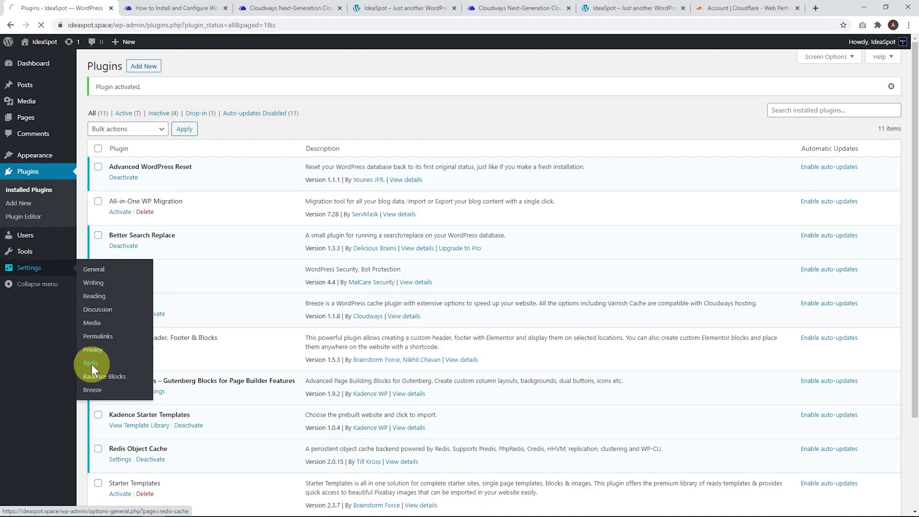
left_click(127, 199)
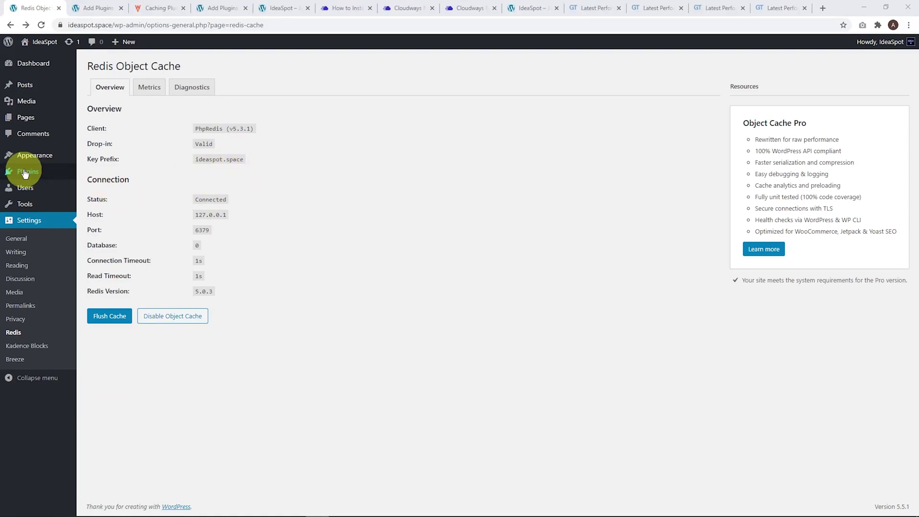
Back on Installed Plugins, deactivate the Breeze cache plugin.
mouse_move(26, 172)
left_click(103, 173)
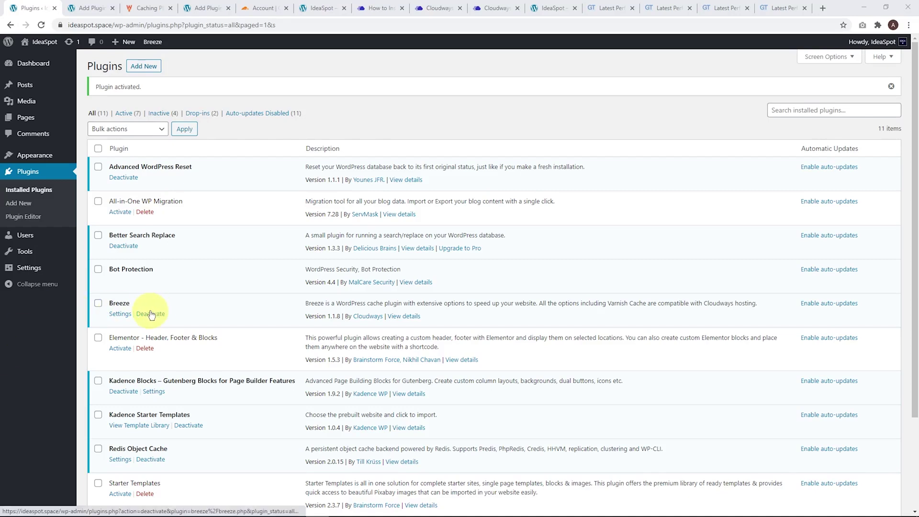
left_click(152, 314)
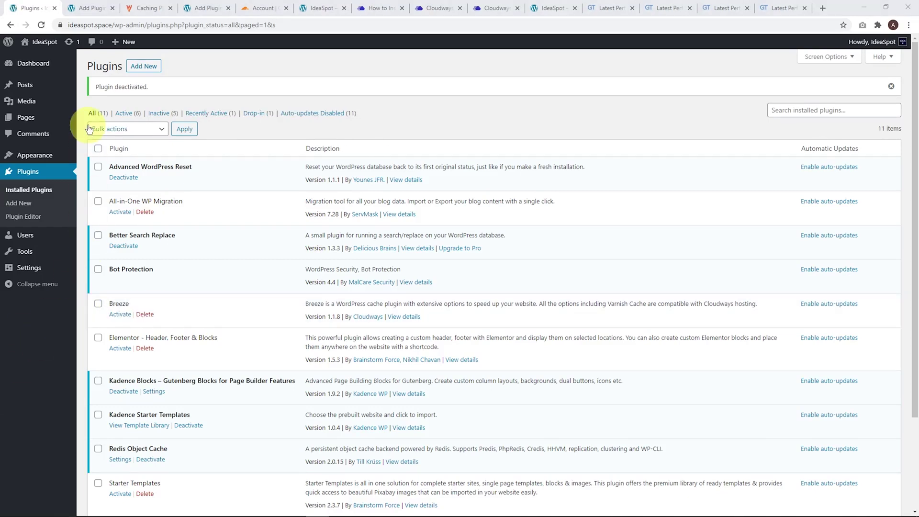
Compare cache plugin results and WP Rocket, then install WP Cloudflare Super Page Cache from the 'cloudflare' search.
left_click(93, 9)
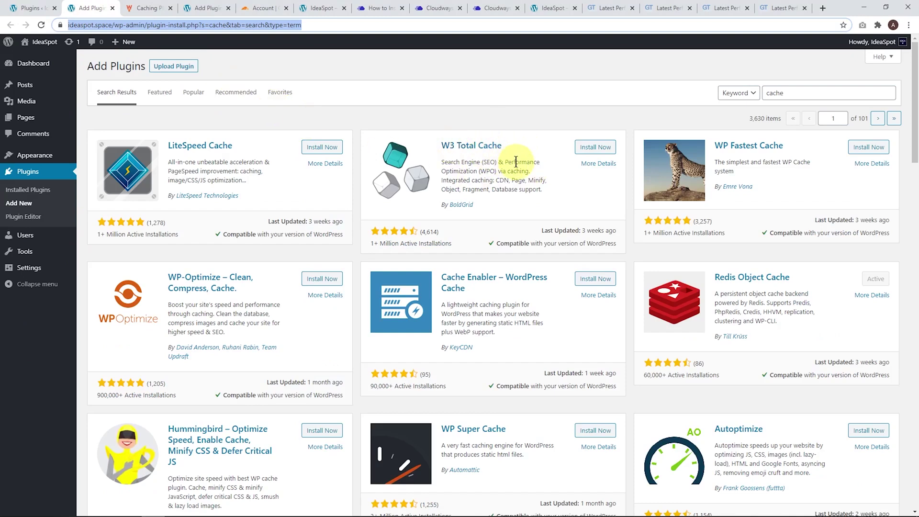
left_click(145, 7)
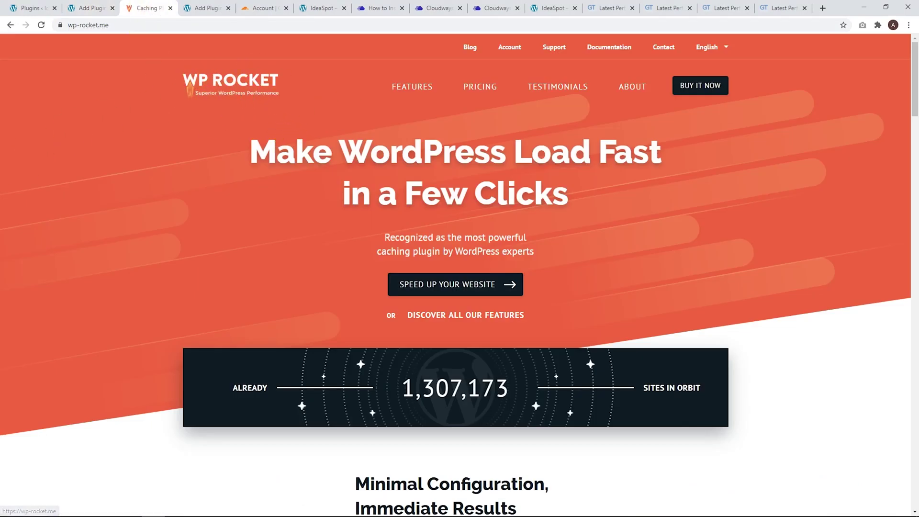
left_click(200, 8)
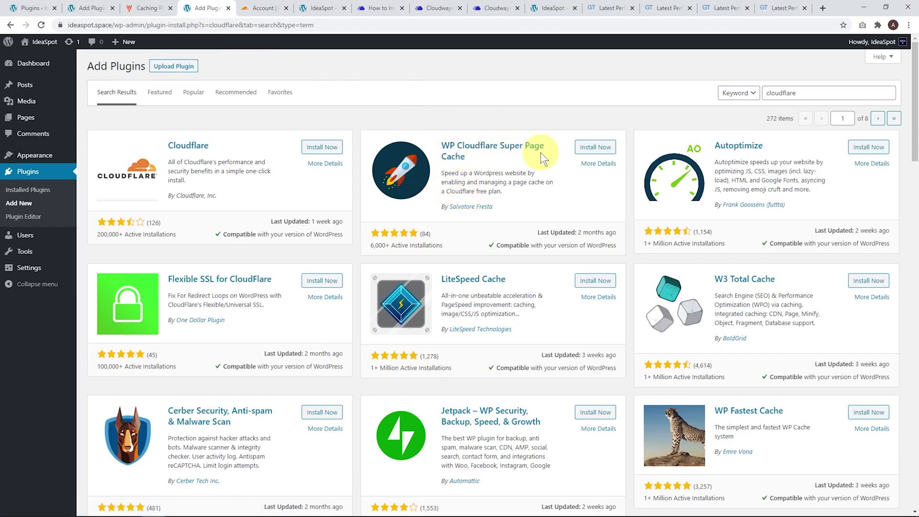
left_click(593, 148)
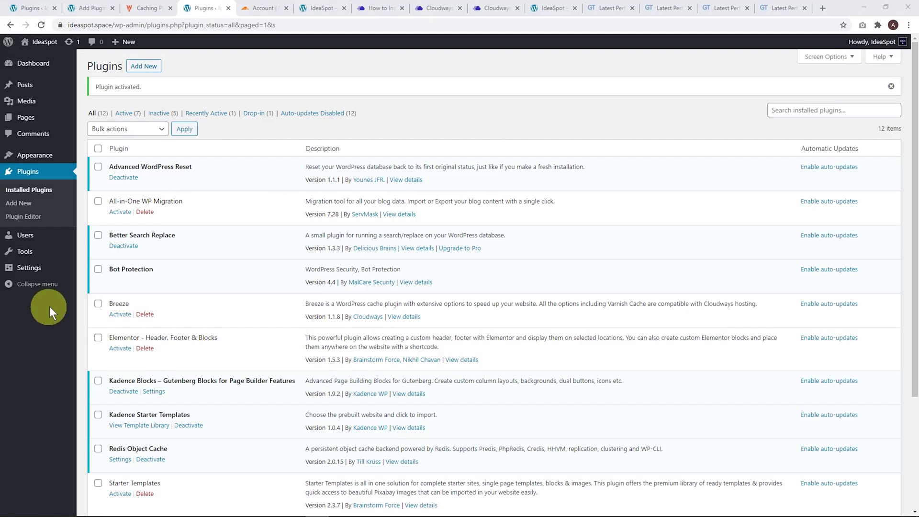
Enter the Cloudflare account e-mail in WP Cloudflare Super Page Cache settings.
mouse_move(34, 270)
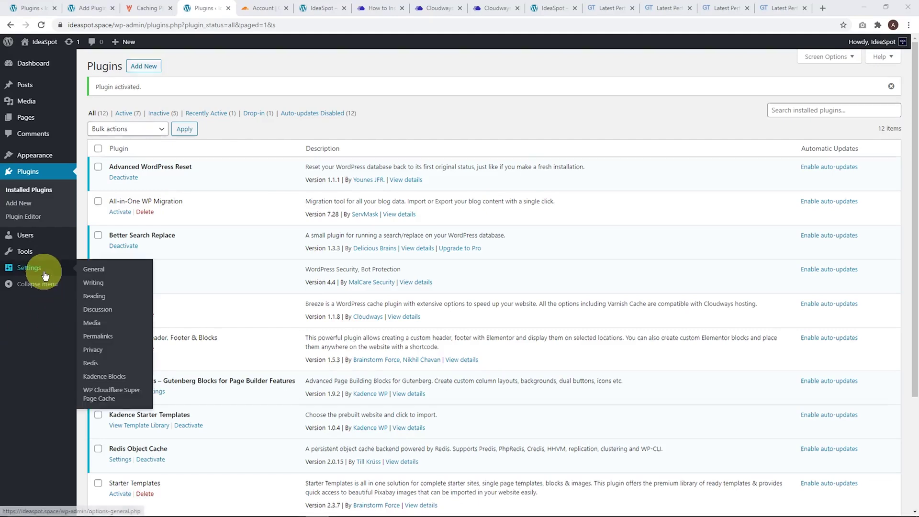
left_click(102, 401)
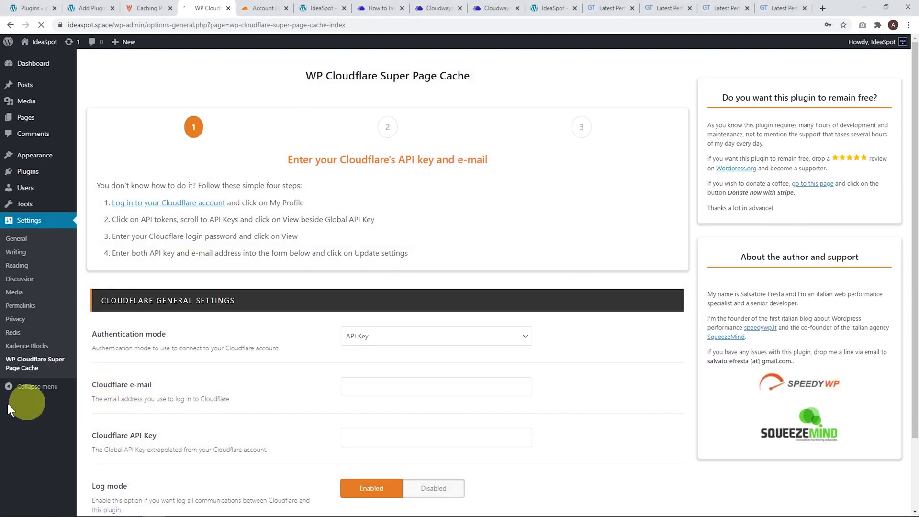
left_click(358, 389)
key("ctrl+v")
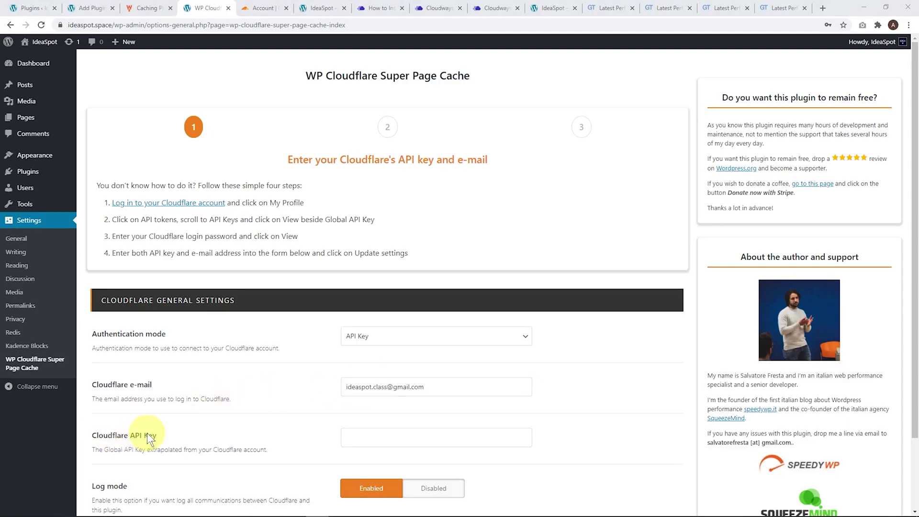
left_click(259, 9)
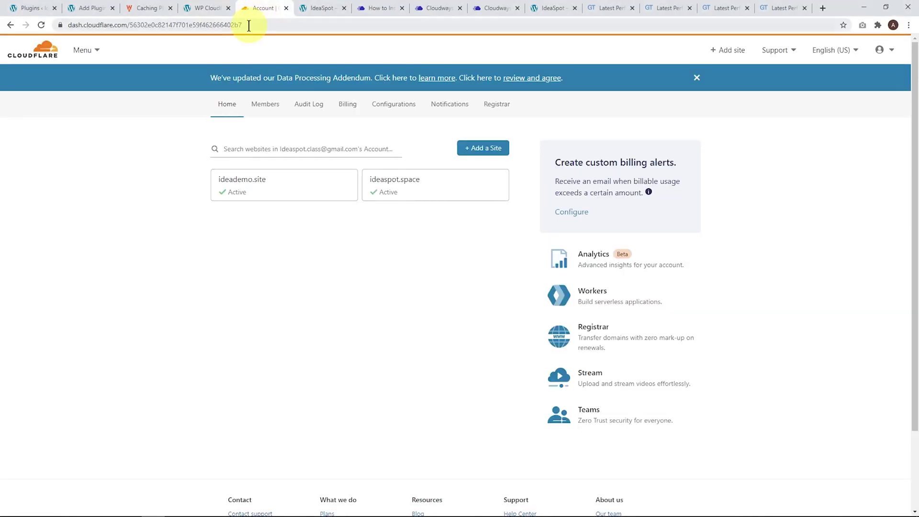
Reveal the Global API Key under the Cloudflare profile's API Tokens, confirming with password and hCaptcha.
left_click(401, 189)
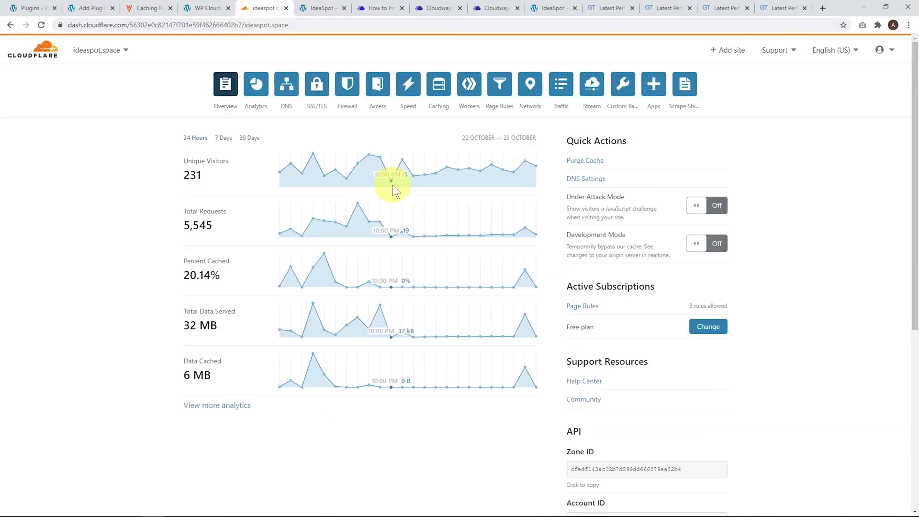
scroll(580, 222, "down", 5)
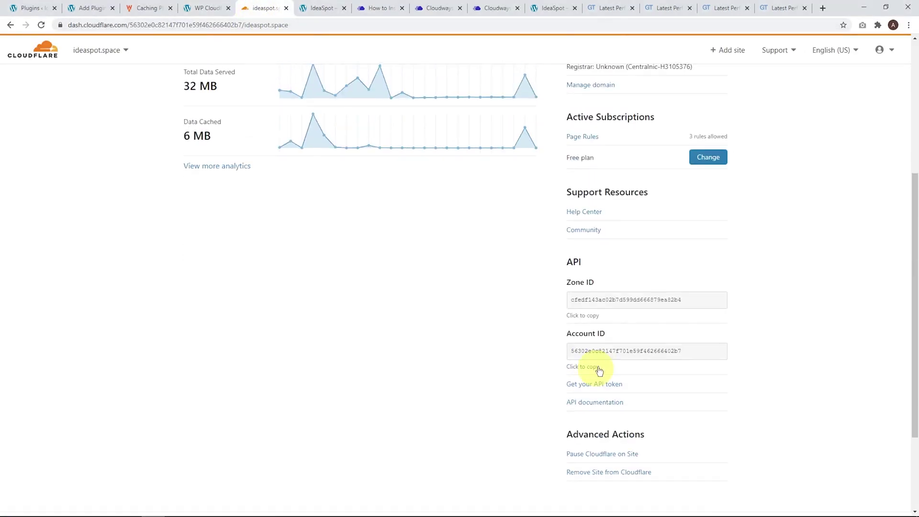
scroll(613, 345, "down", 2)
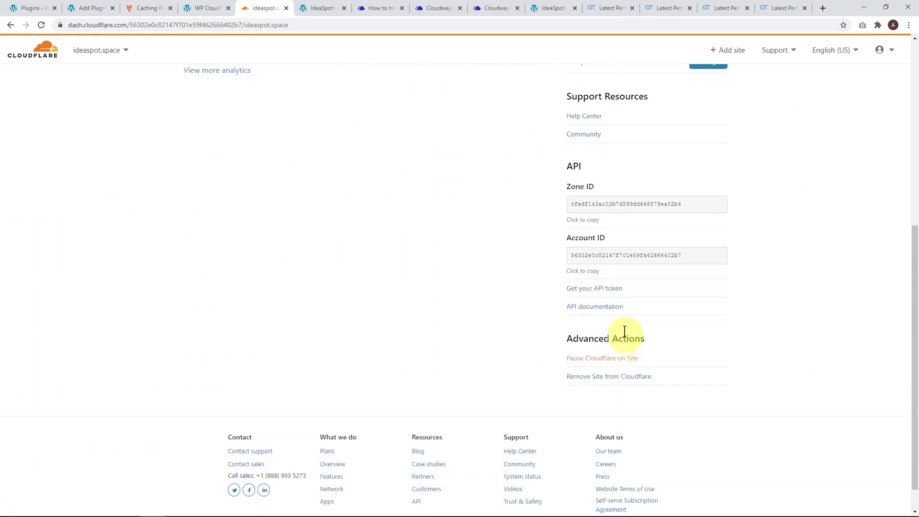
left_click(596, 289)
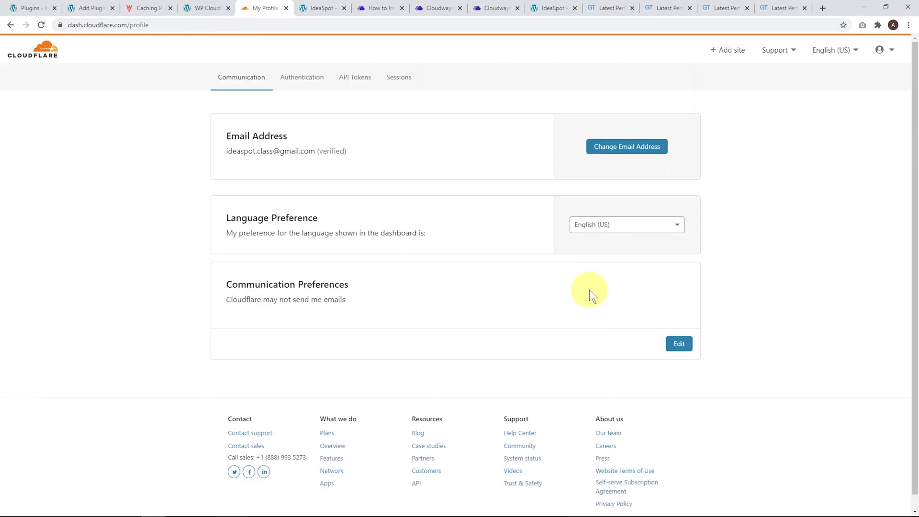
left_click(357, 81)
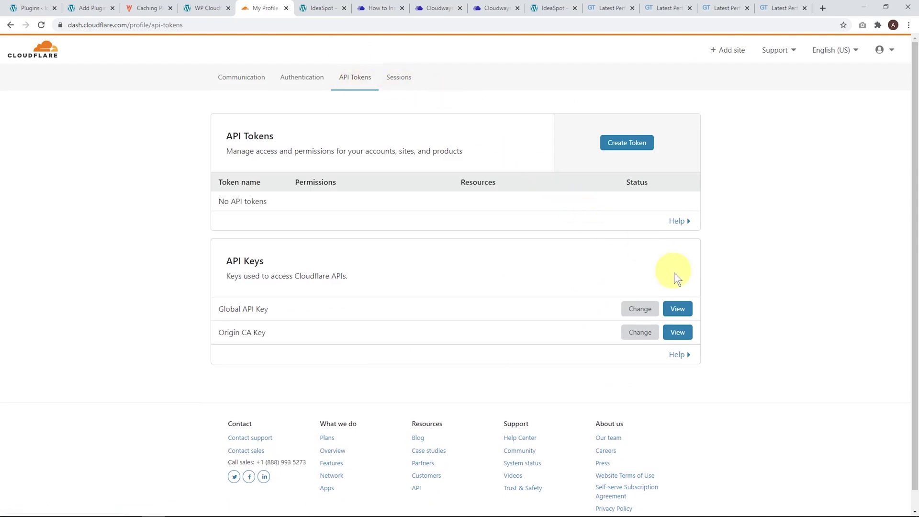
left_click(679, 309)
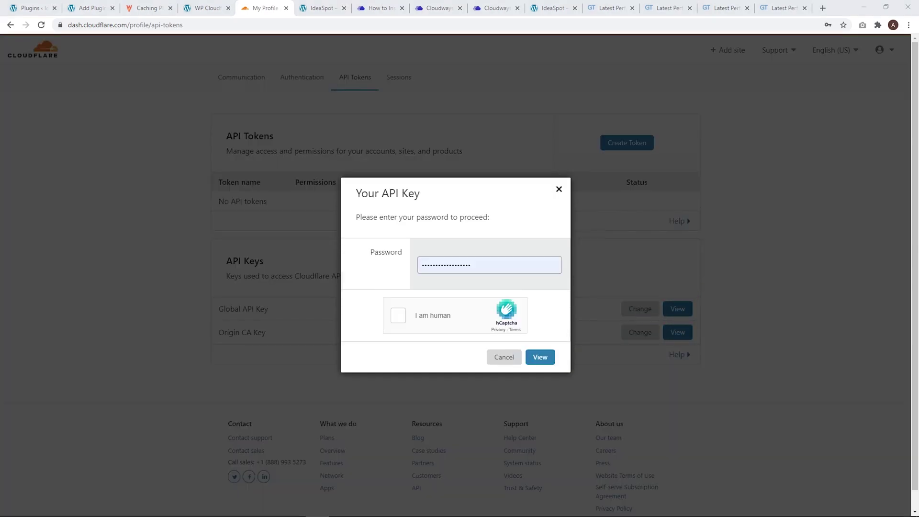
left_click(465, 260)
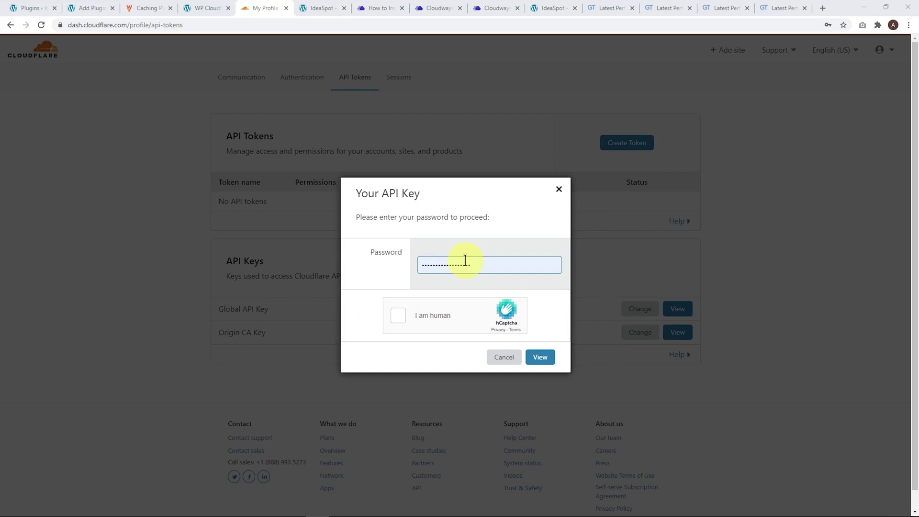
left_click(399, 317)
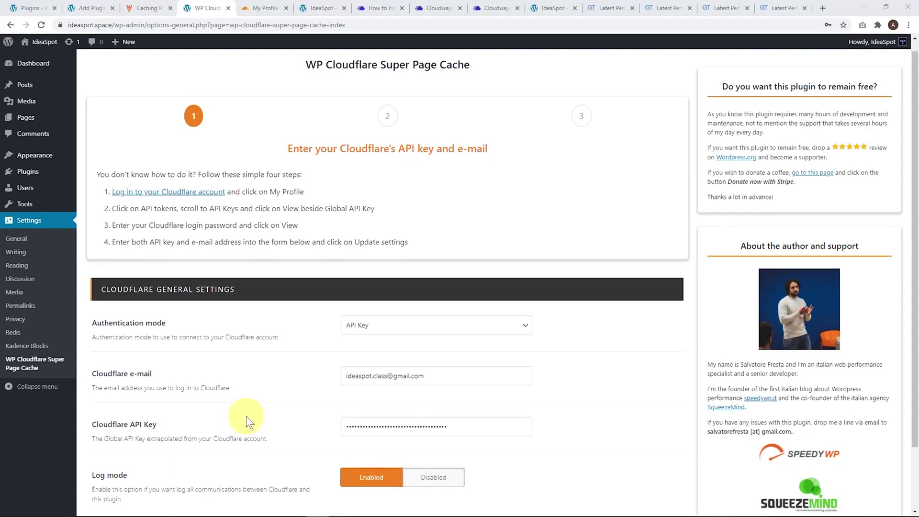
Save the API key and e-mail, then set ideaspot.space as the Cloudflare domain and save.
scroll(246, 415, "down", 2)
left_click(129, 461)
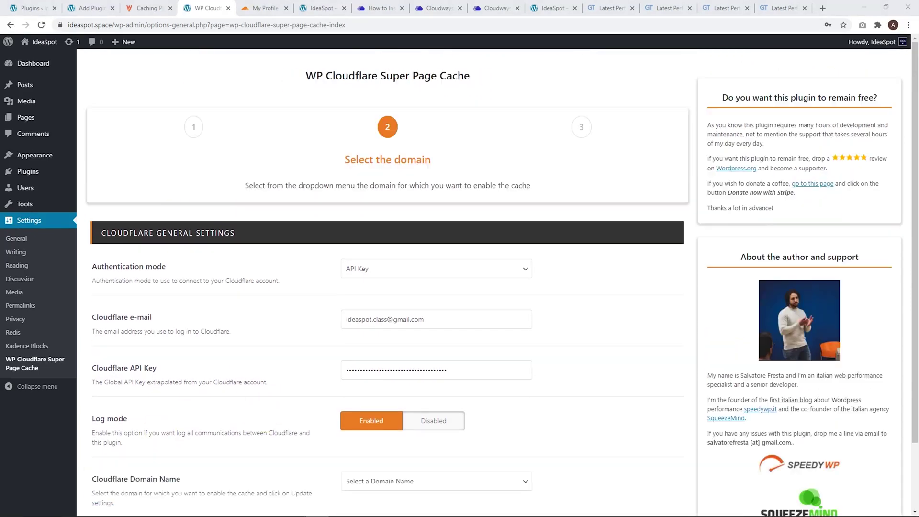
left_click(397, 483)
left_click(382, 504)
scroll(507, 434, "down", 2)
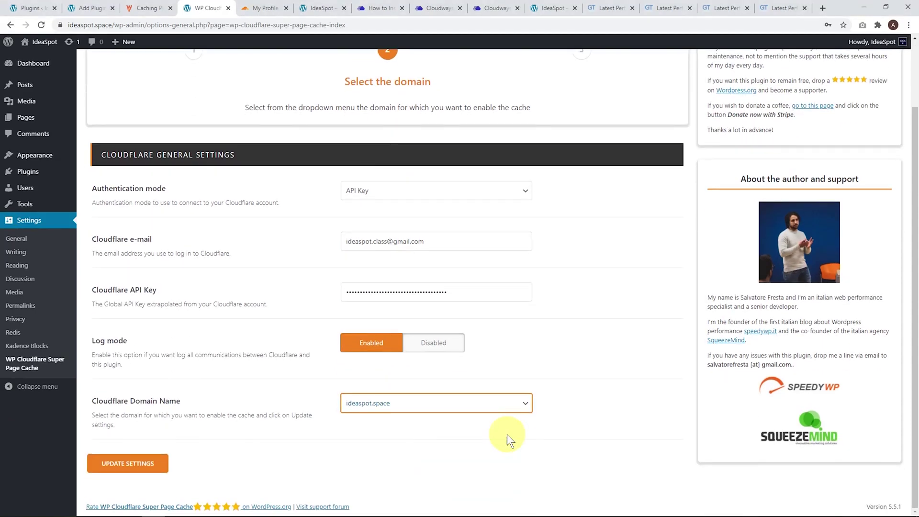
left_click(148, 463)
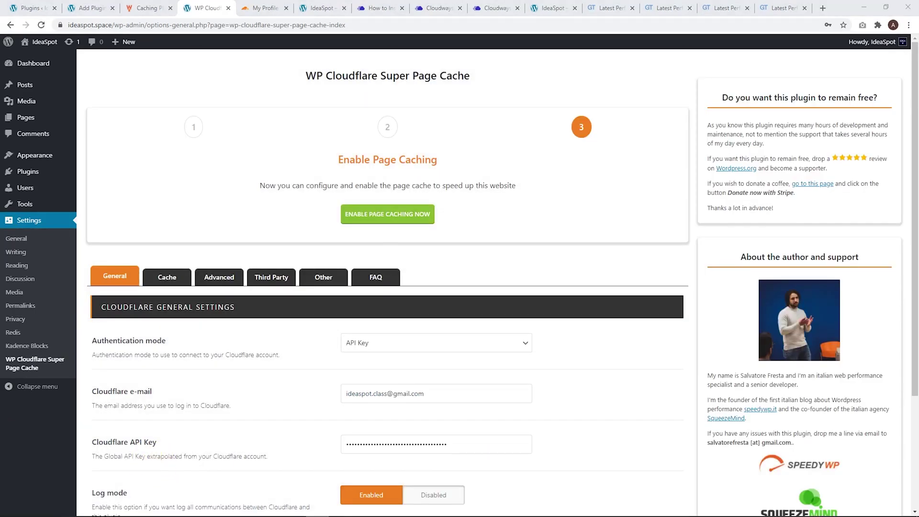
Enable page caching in WP Cloudflare Super Page Cache and dismiss the success message.
left_click(375, 214)
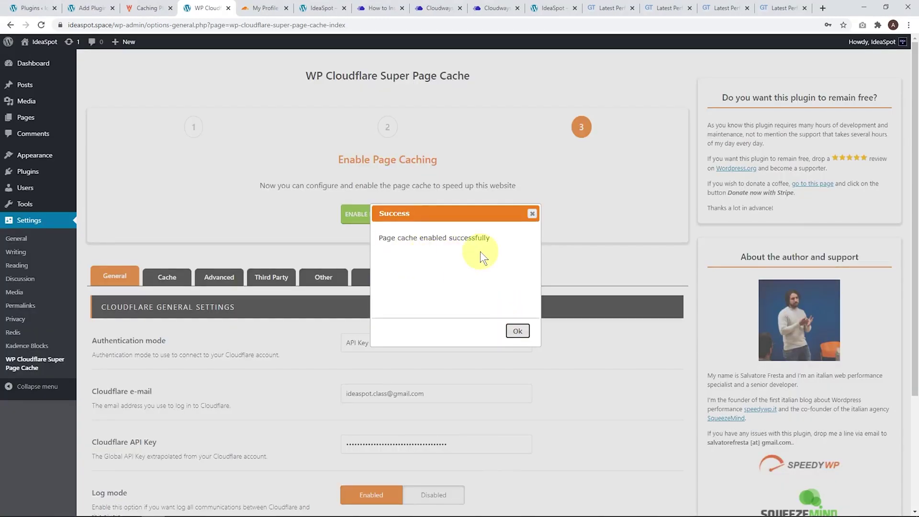
left_click(517, 330)
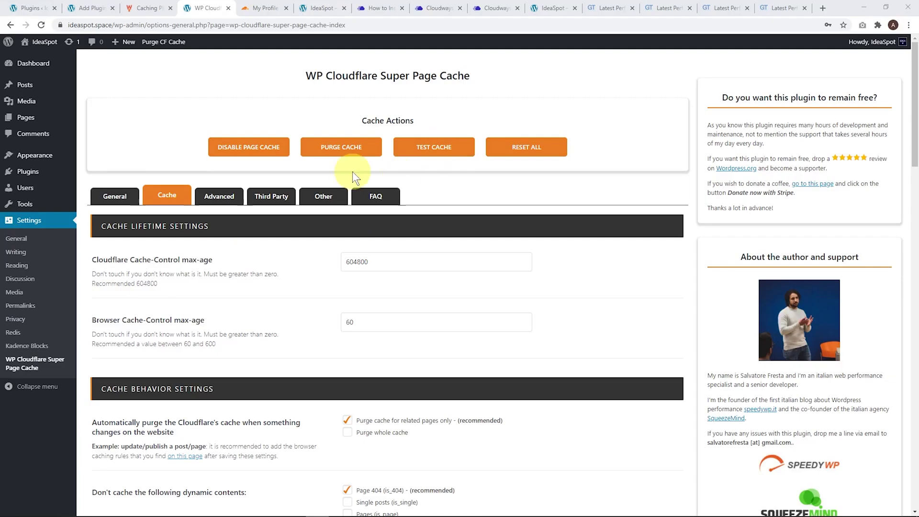
key("ctrl+shift+n")
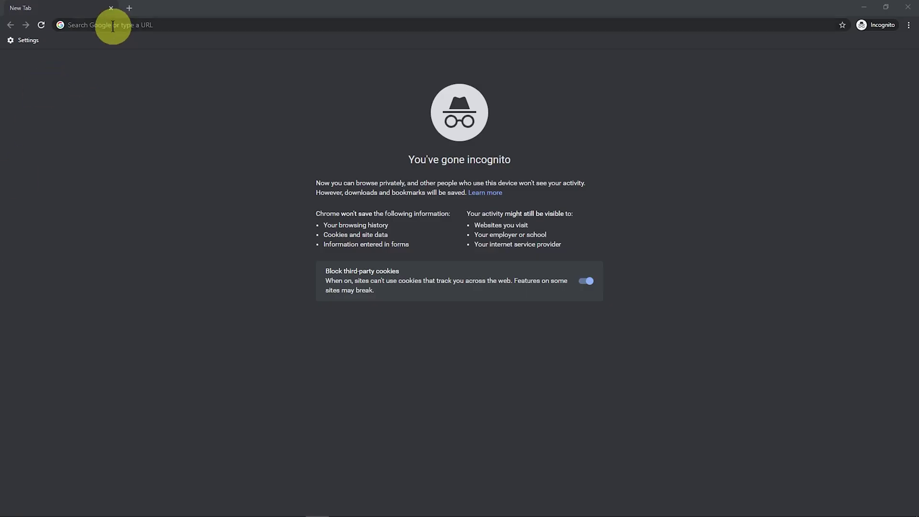
Load ideaspot.space in the incognito window.
left_click(130, 25)
type("http://ideaspot.space/")
key("Return")
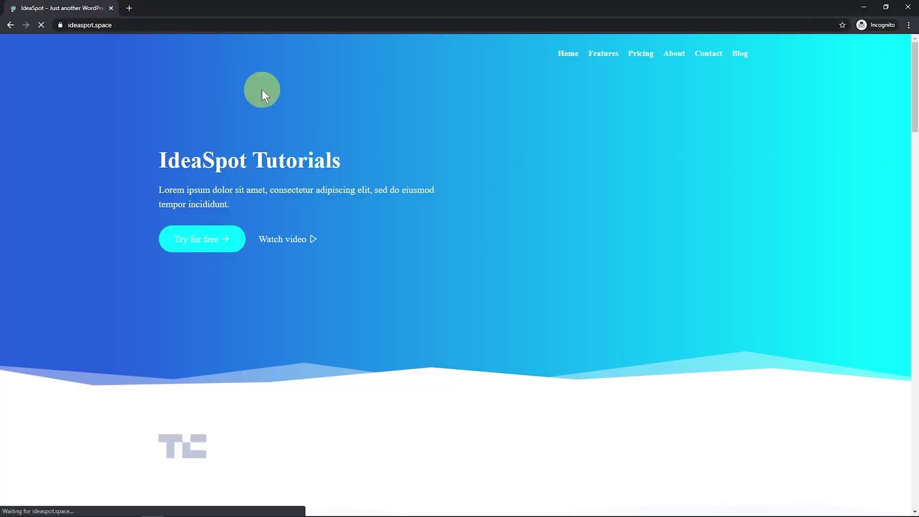
Record the page load in DevTools Network and view the ideaspot.space request's response headers.
right_click(418, 122)
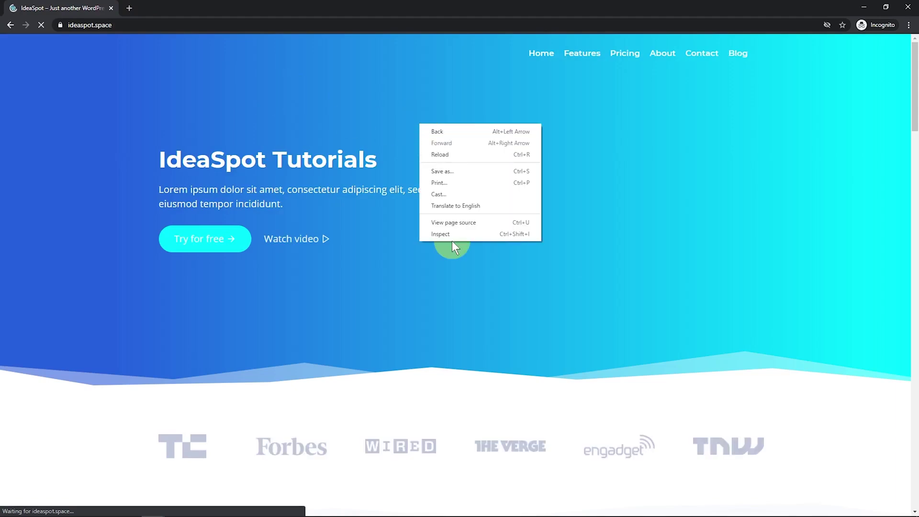
left_click(452, 240)
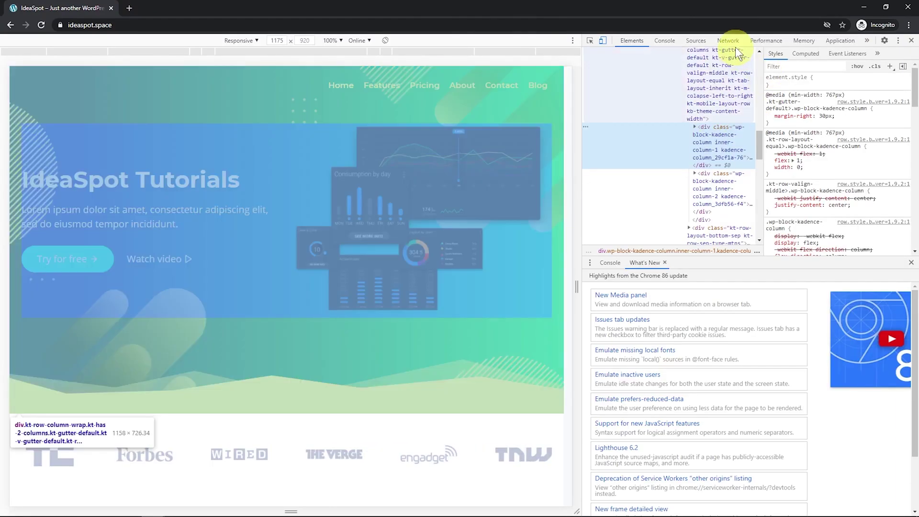
left_click(727, 40)
left_click(642, 173)
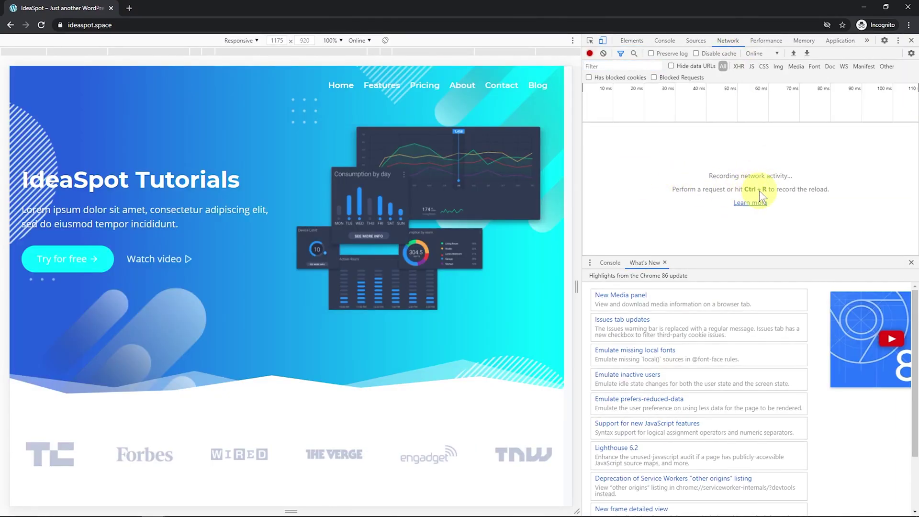
key("ctrl+r")
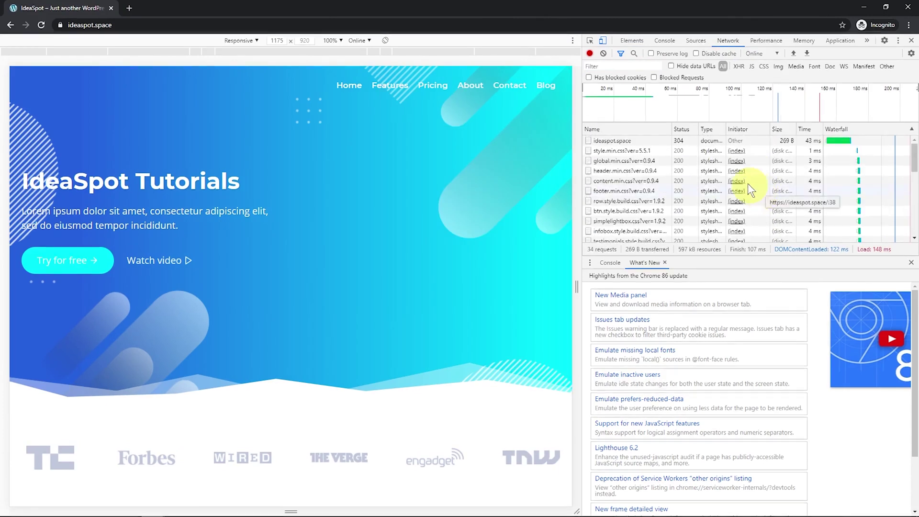
left_click(613, 140)
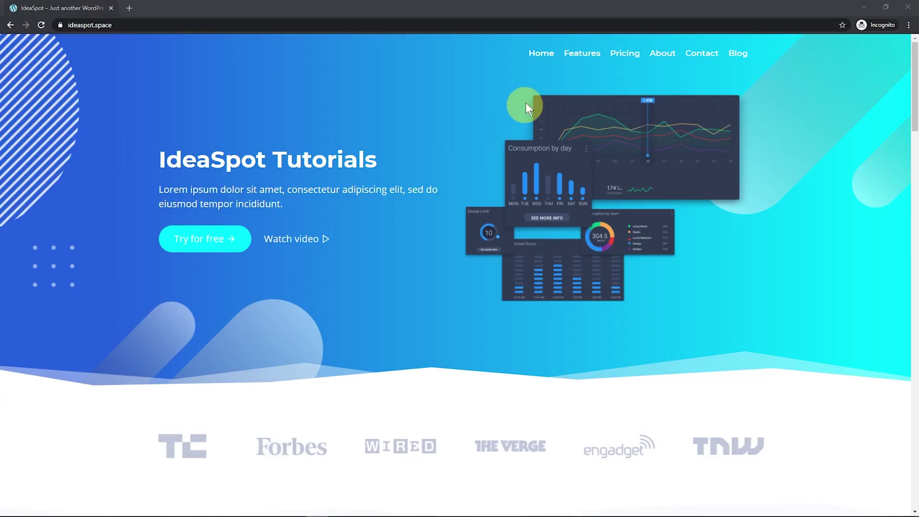
Visit the site's Features page and then its Pricing page.
left_click(580, 55)
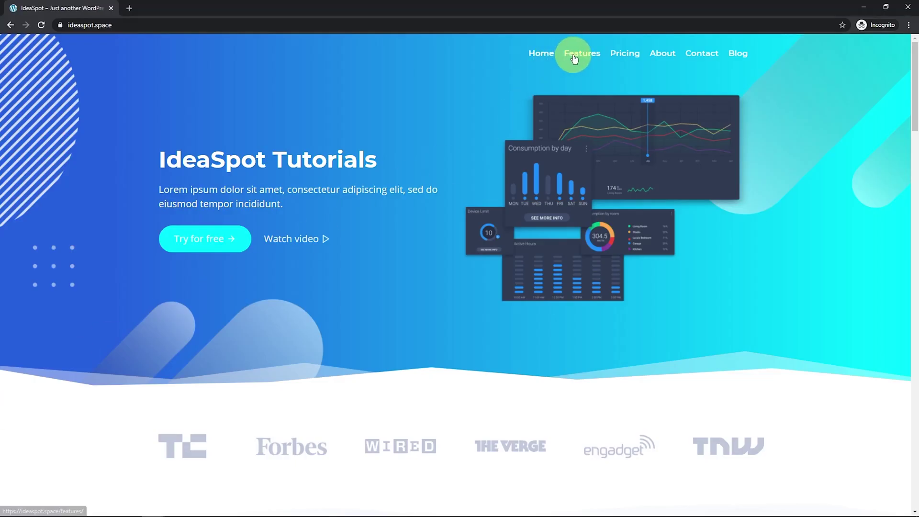
left_click(617, 56)
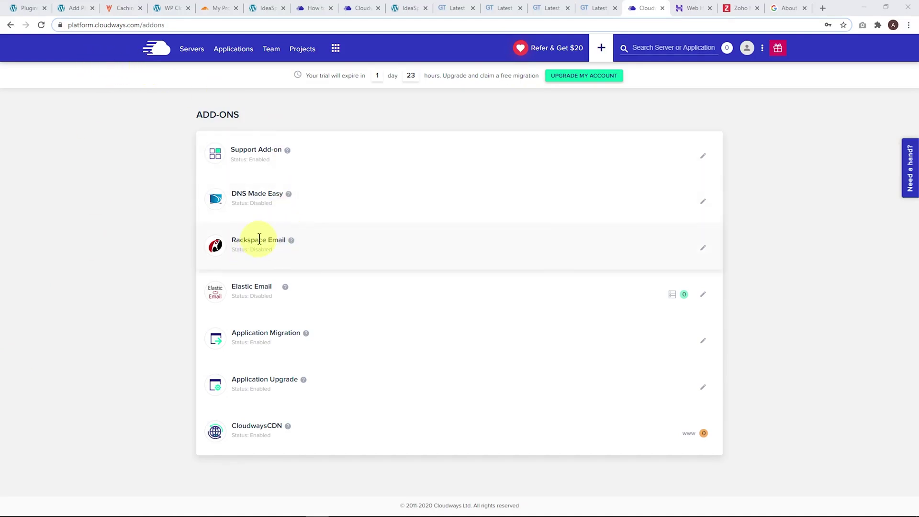
Open the Rackspace Email add-on to view its mailbox setup and $1 per month price.
left_click(702, 249)
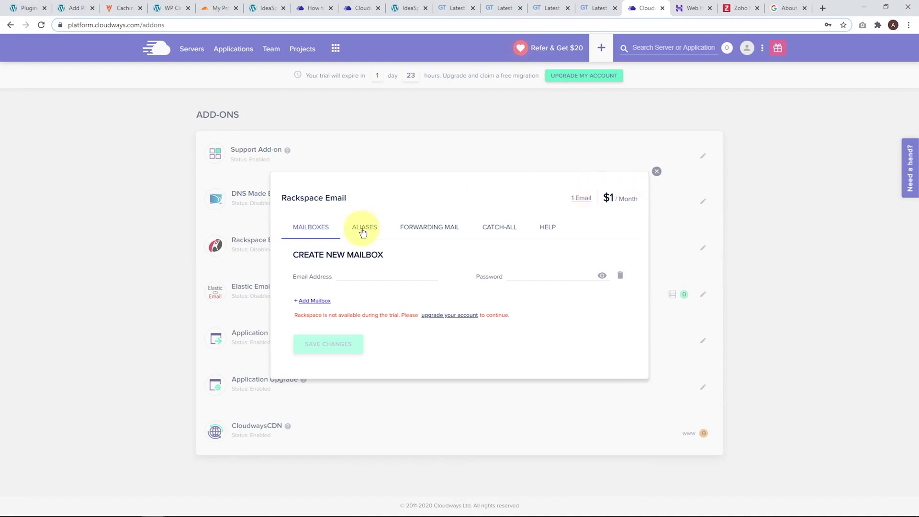
key("ctrl+Tab")
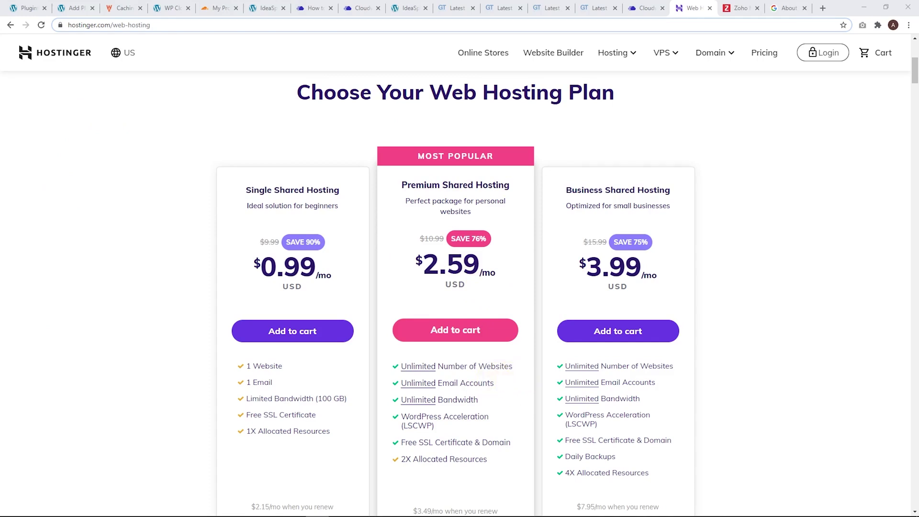
Compare email accounts in Hostinger's Single ($0.99), Premium ($2.59) and Business ($3.99) plans.
key("ctrl+Tab")
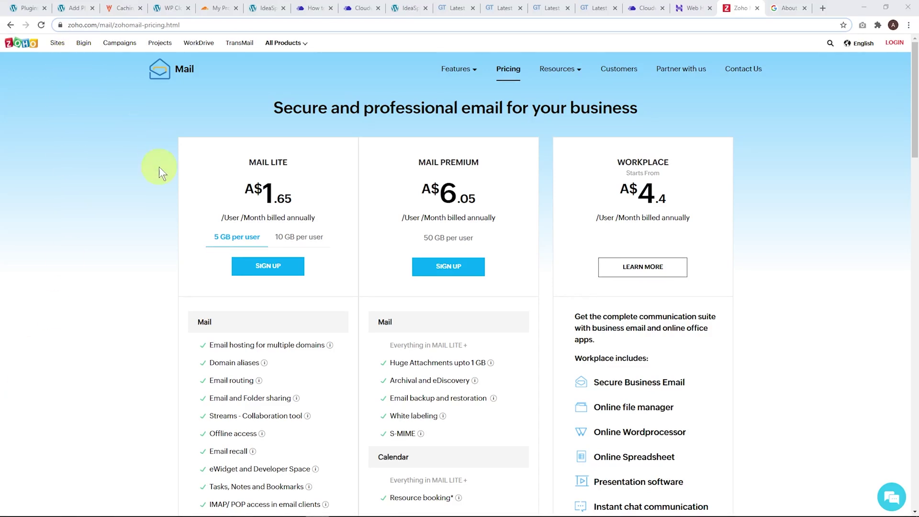
Scroll Zoho Mail pricing to the Forever Free Plan: five users, 5GB each, 25MB attachments.
scroll(172, 218, "down", 15)
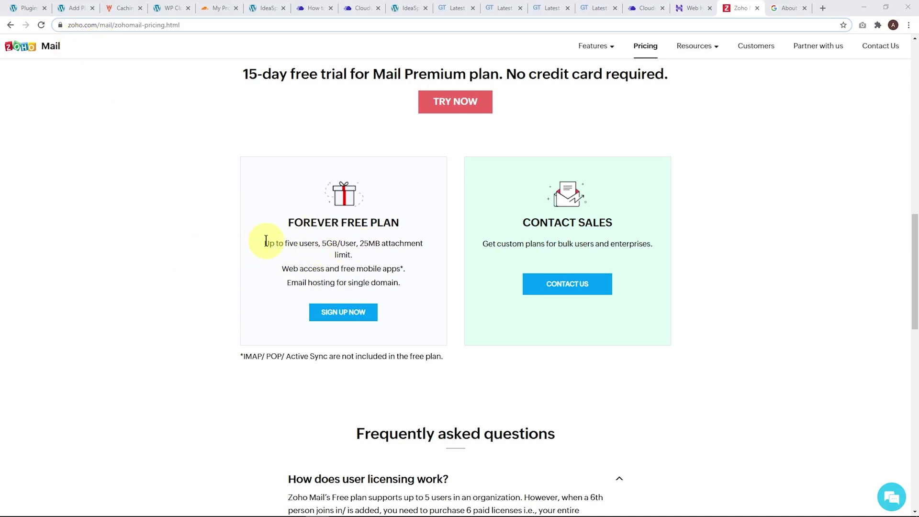
Bring up the Google Workspace help article listing Business Starter at $6 USD per user monthly.
key("ctrl+Tab")
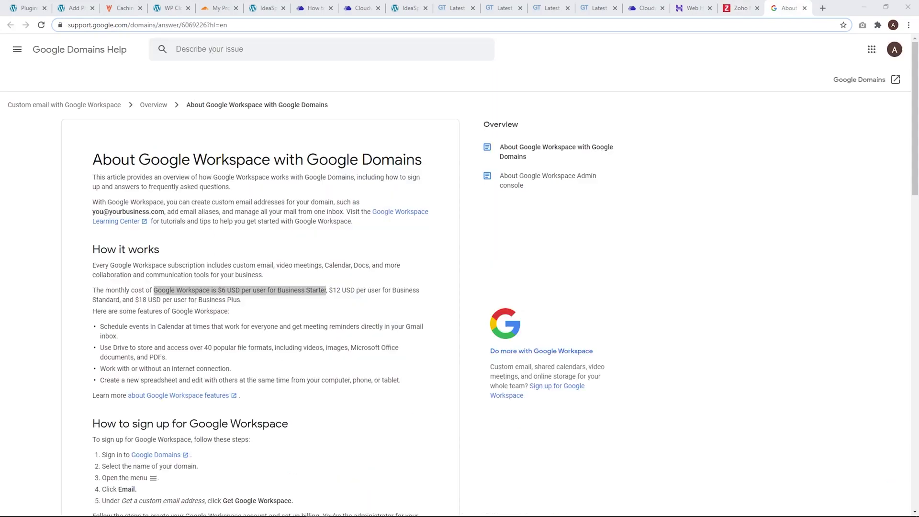